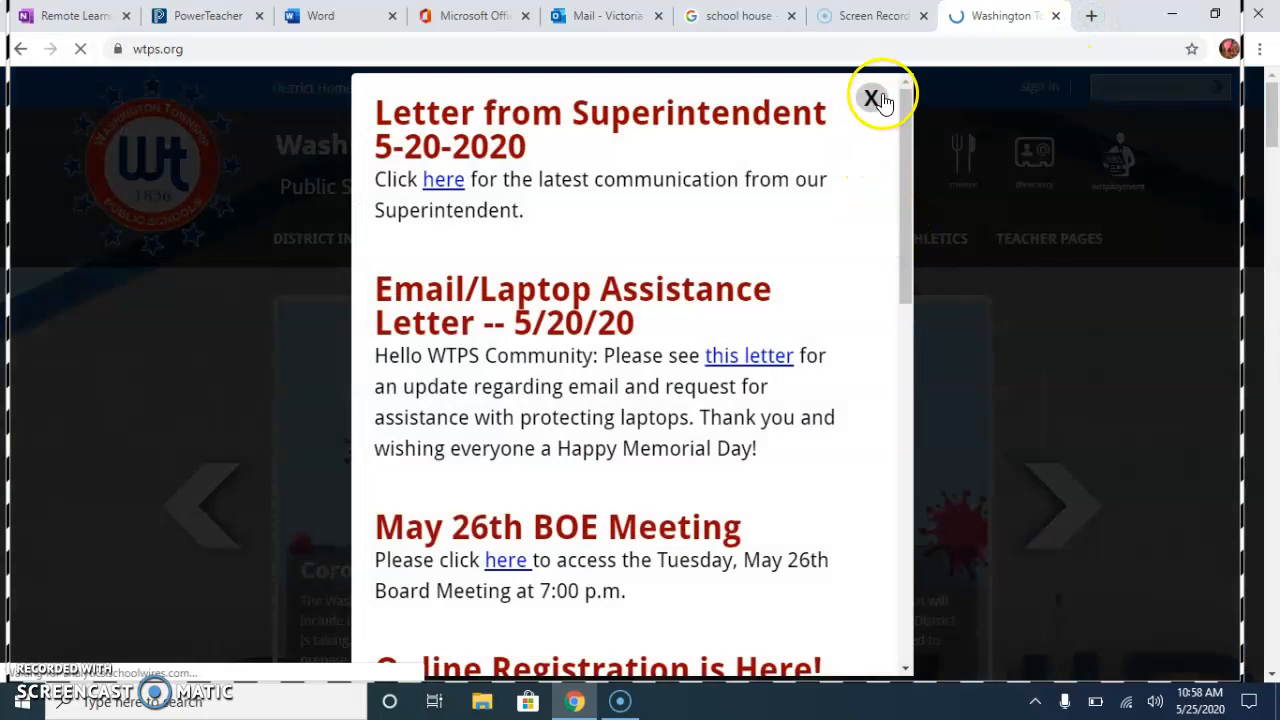
# - Dismiss the district announcements and open the Office 365 Login from the student resources
pyautogui.click(874, 98)
pyautogui.moveTo(677, 240)
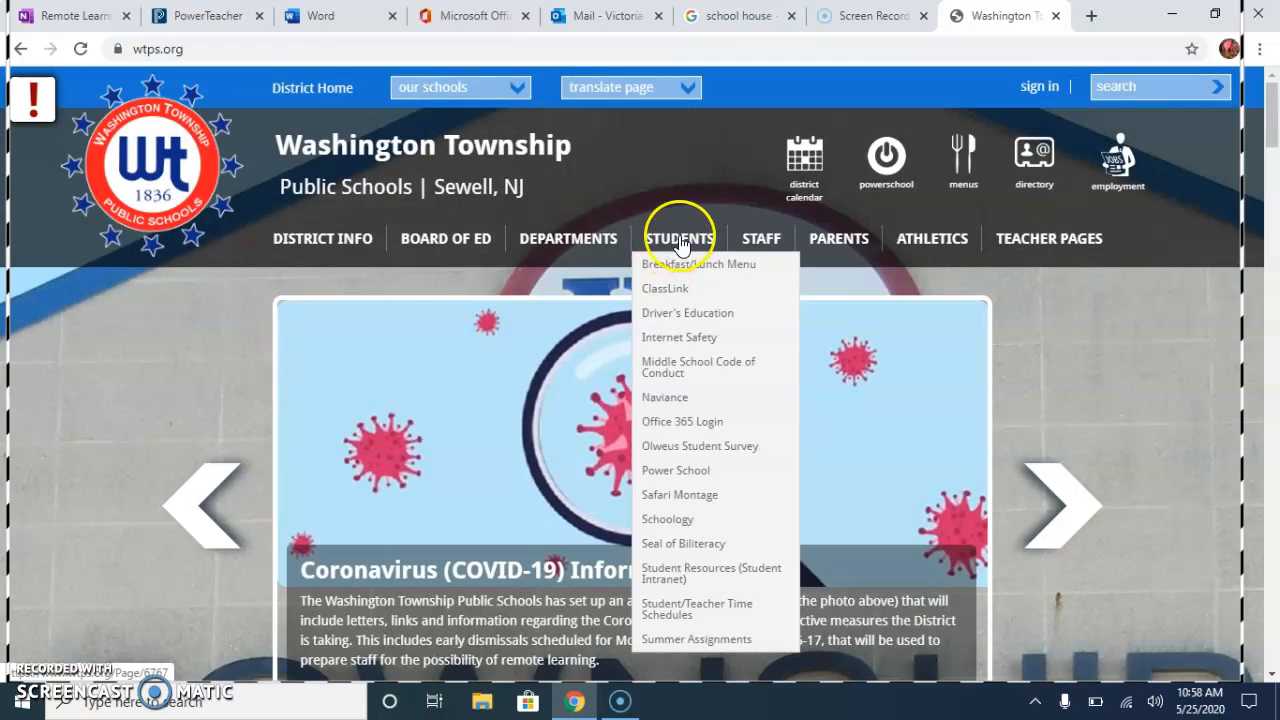
pyautogui.click(672, 424)
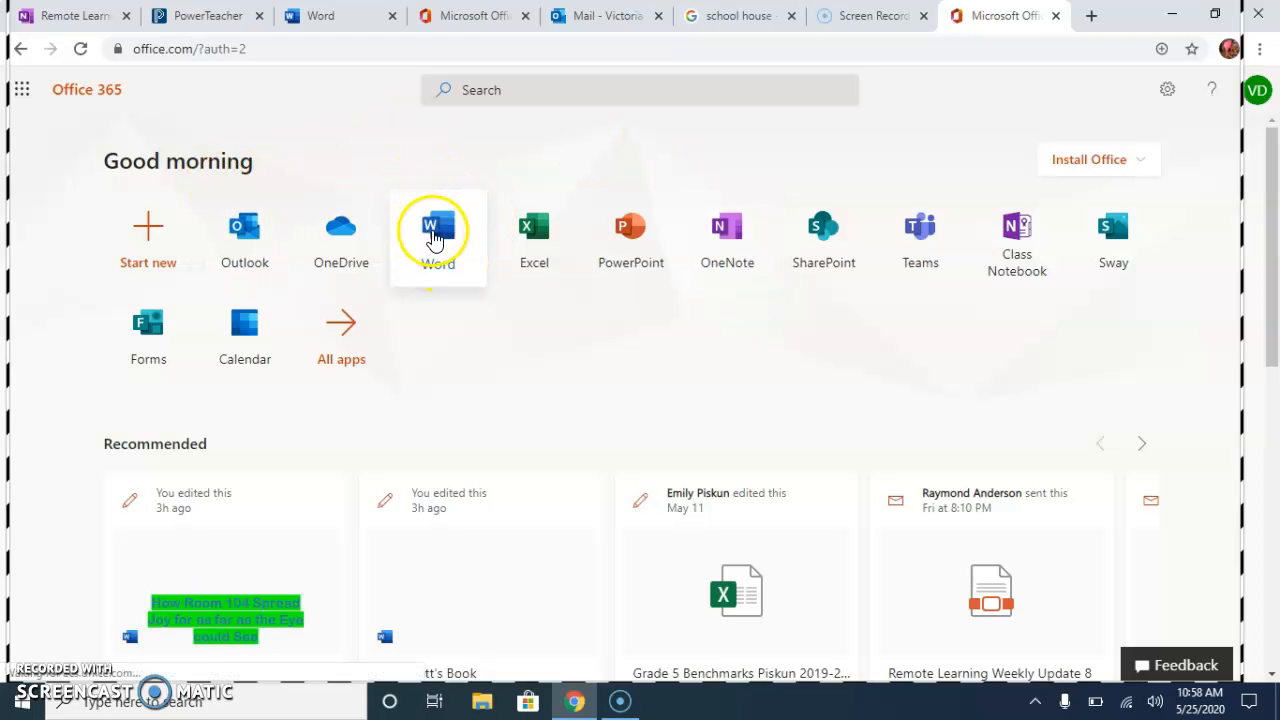
# - Create a new blank Word document and rename it Book1
pyautogui.click(441, 270)
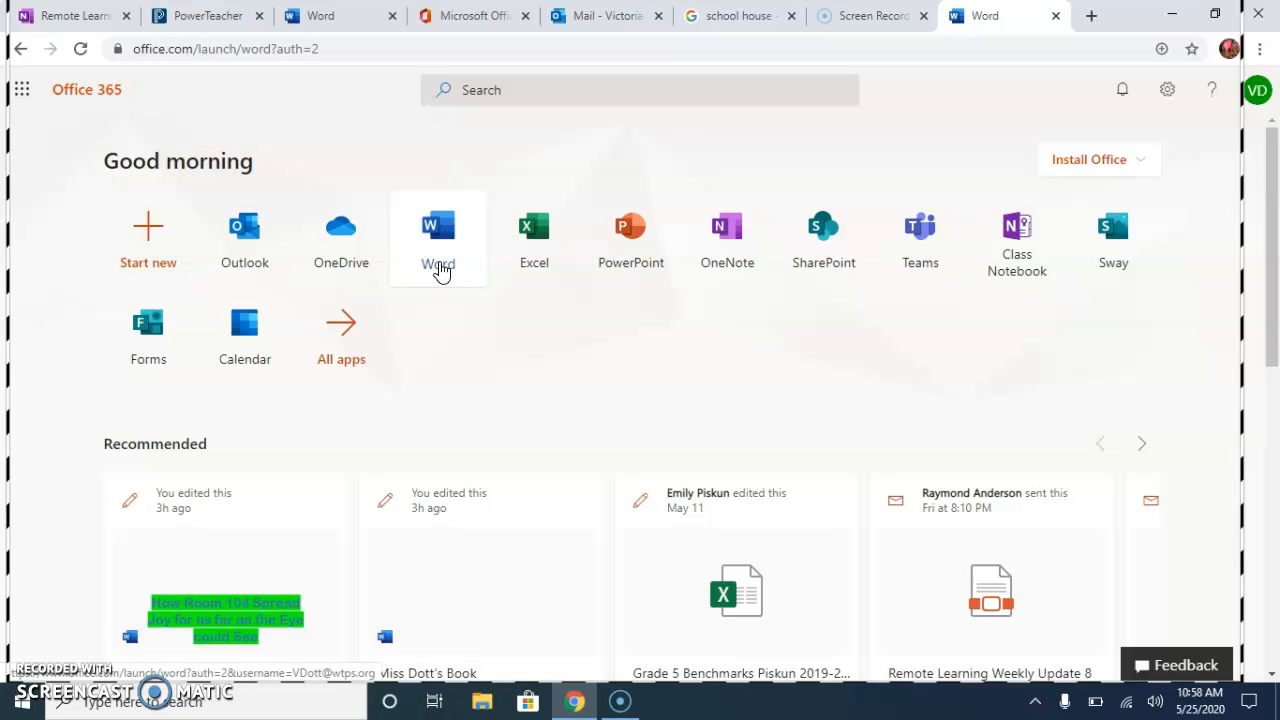
pyautogui.click(172, 287)
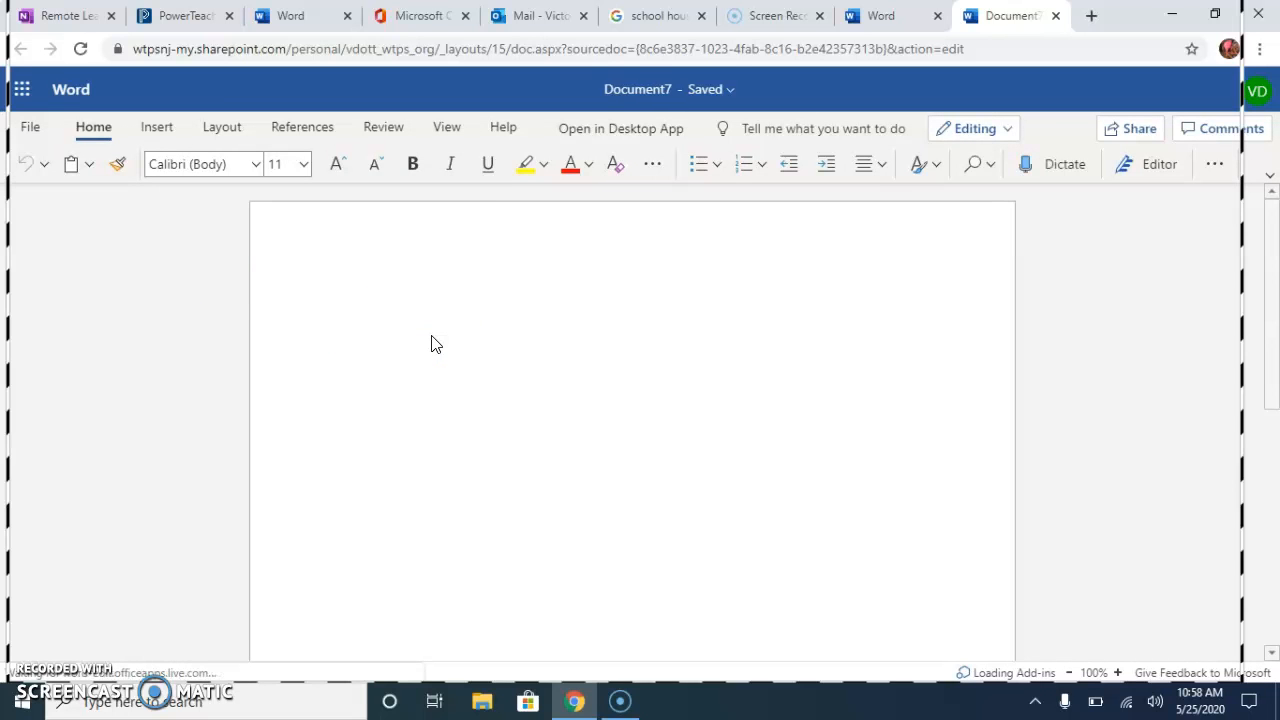
pyautogui.click(634, 92)
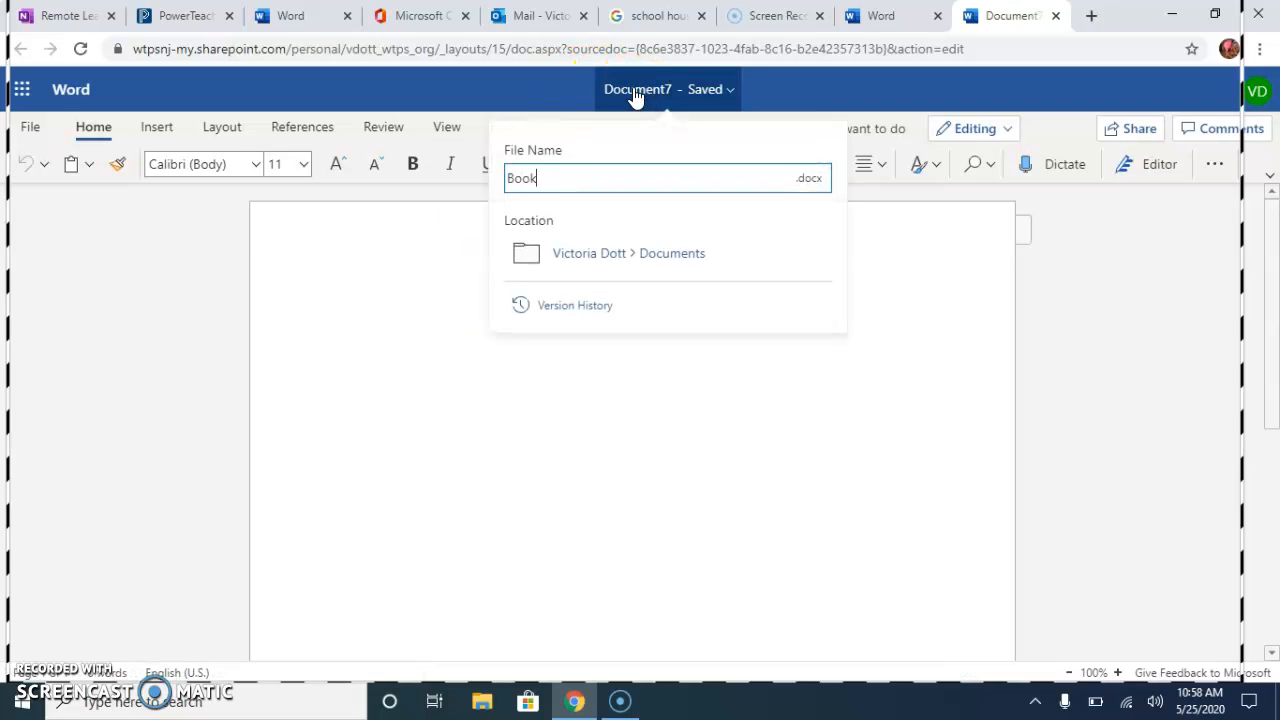
pyautogui.write('Book1')
# - Enter the title text "Room 104" in the document and set its font size to 72
pyautogui.click(329, 422)
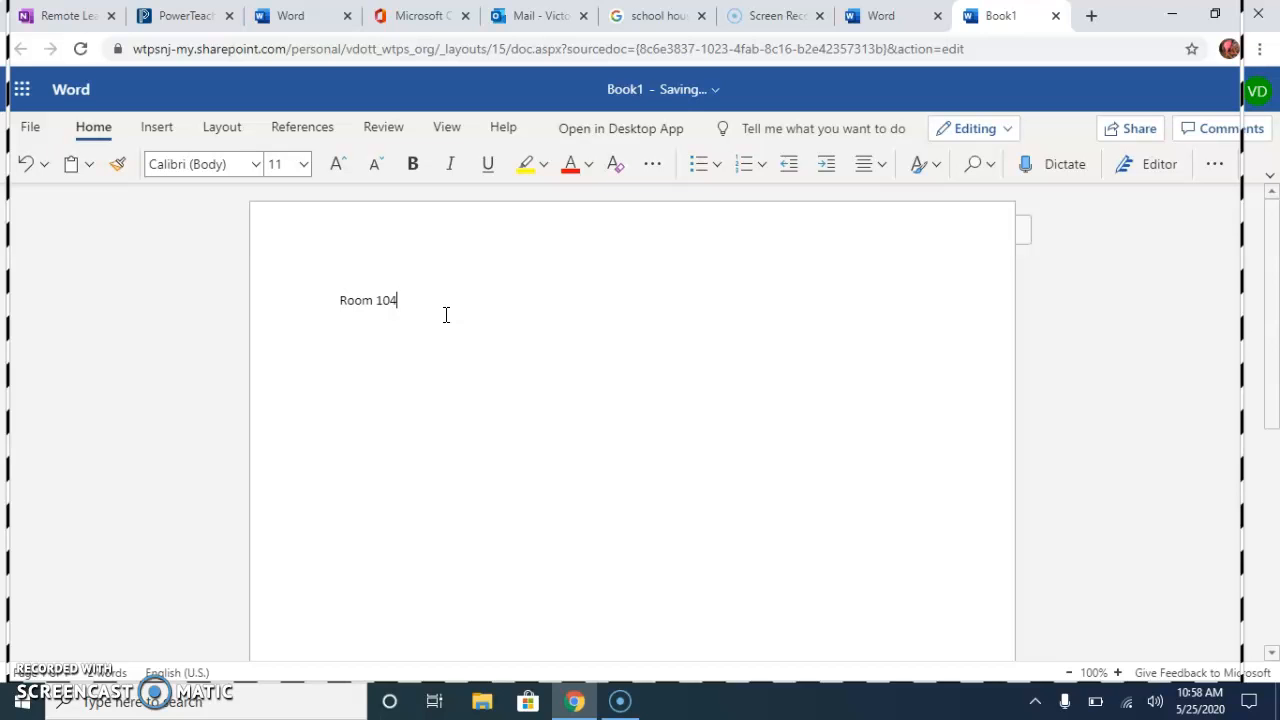
pyautogui.moveTo(341, 305); pyautogui.dragTo(320, 307)
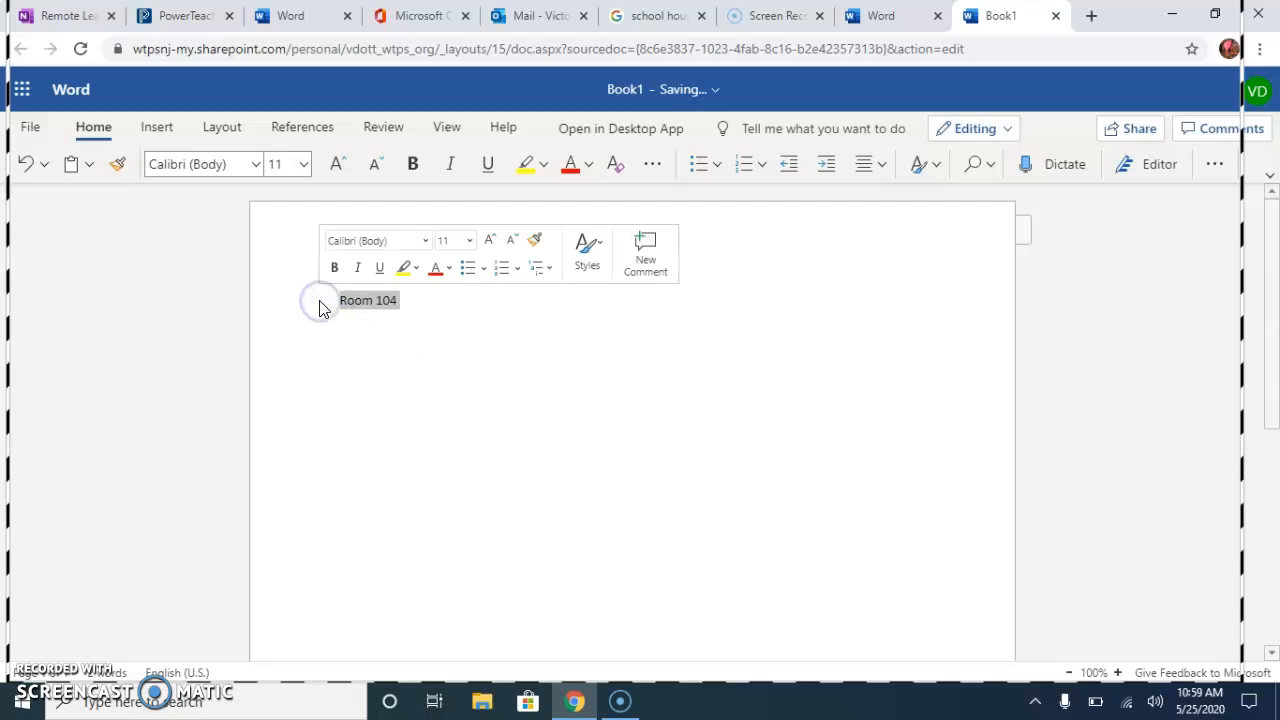
pyautogui.click(469, 240)
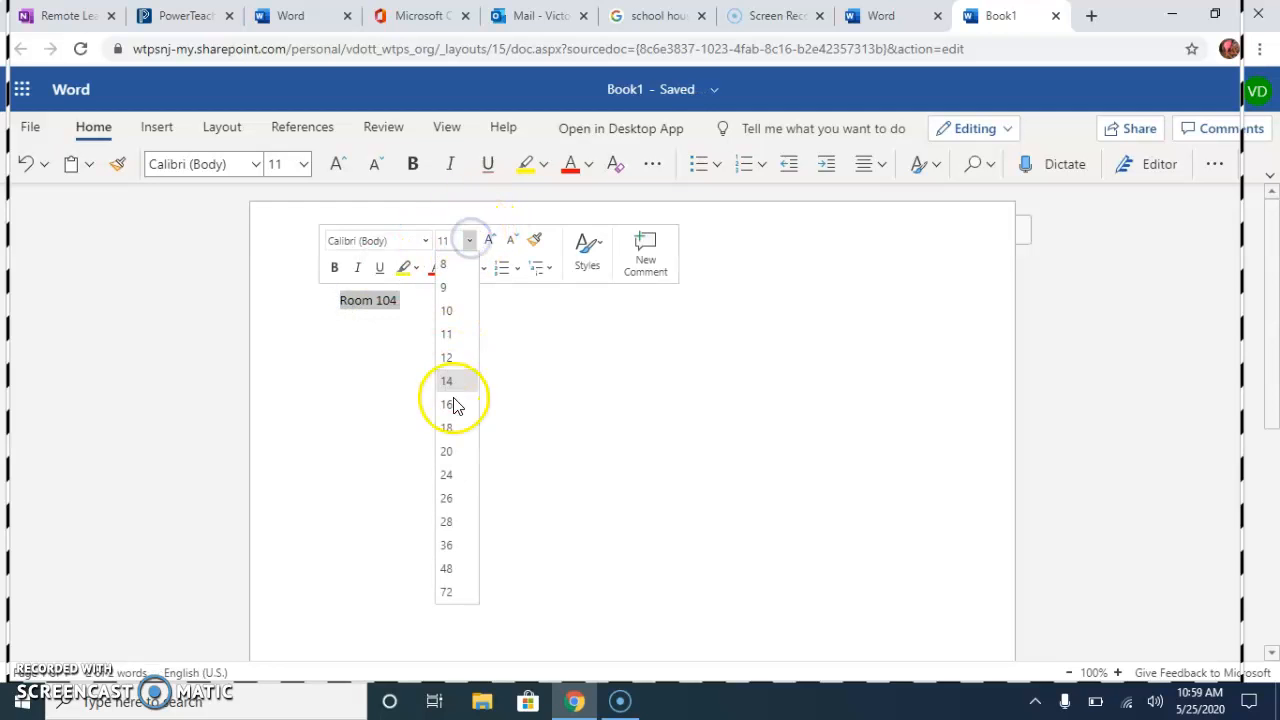
pyautogui.click(446, 592)
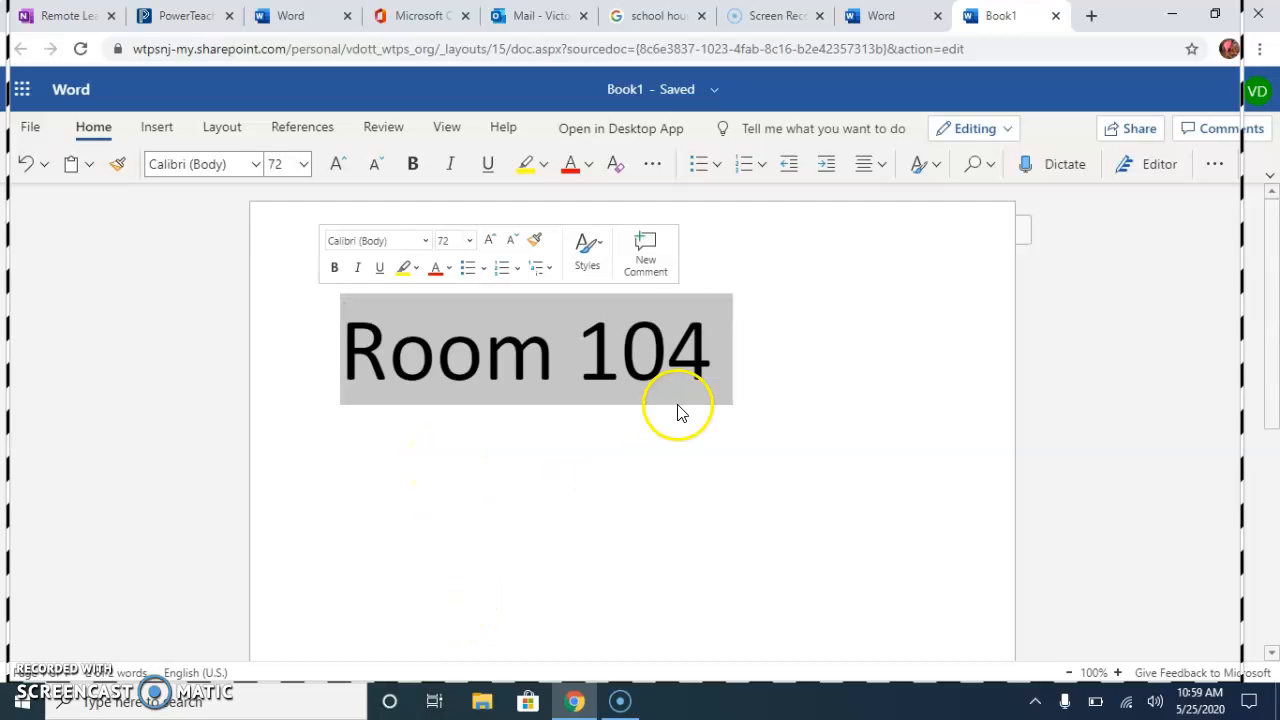
pyautogui.click(782, 318)
# - Center the "Room 104" title horizontally on the page
pyautogui.moveTo(723, 374); pyautogui.dragTo(346, 366)
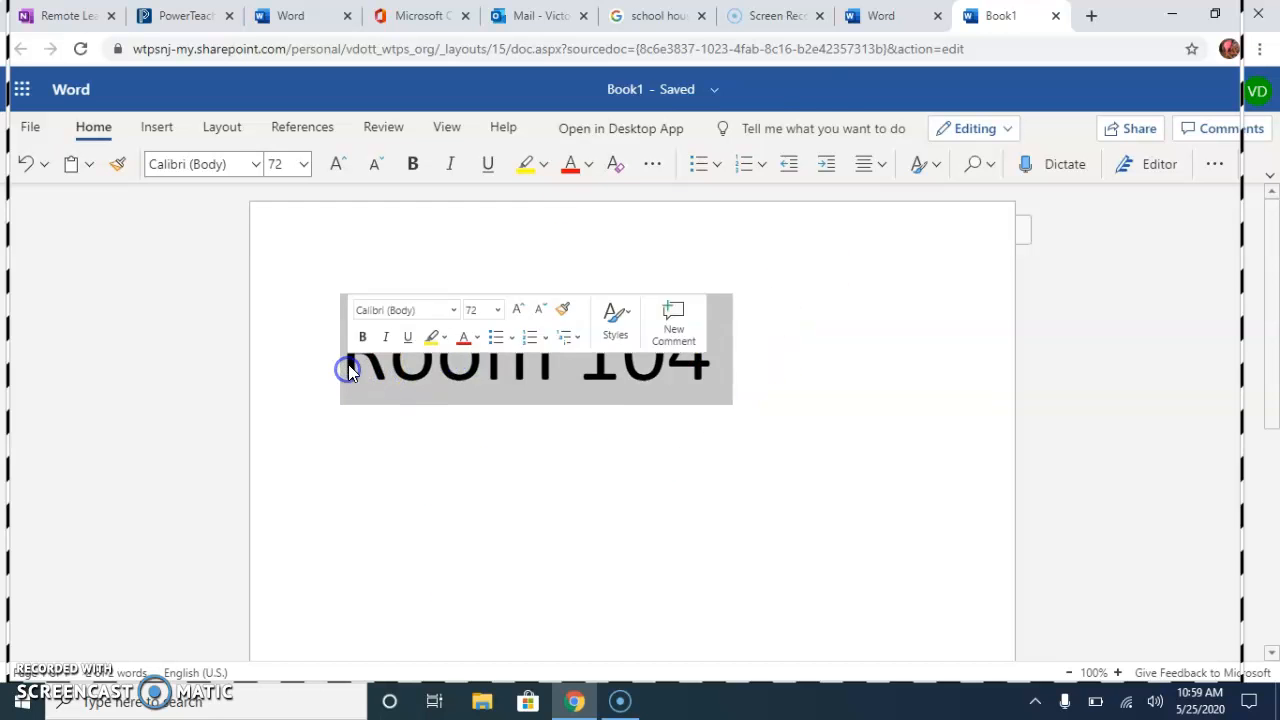
pyautogui.click(872, 166)
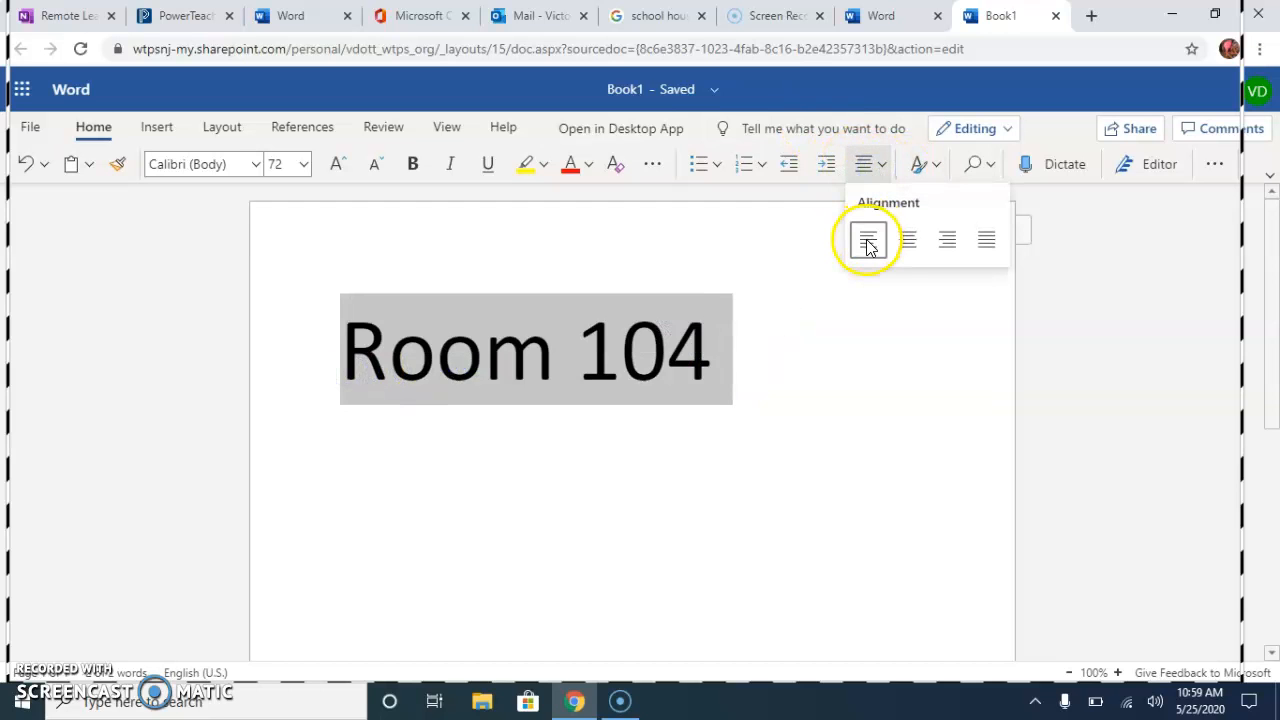
pyautogui.click(905, 240)
pyautogui.click(885, 345)
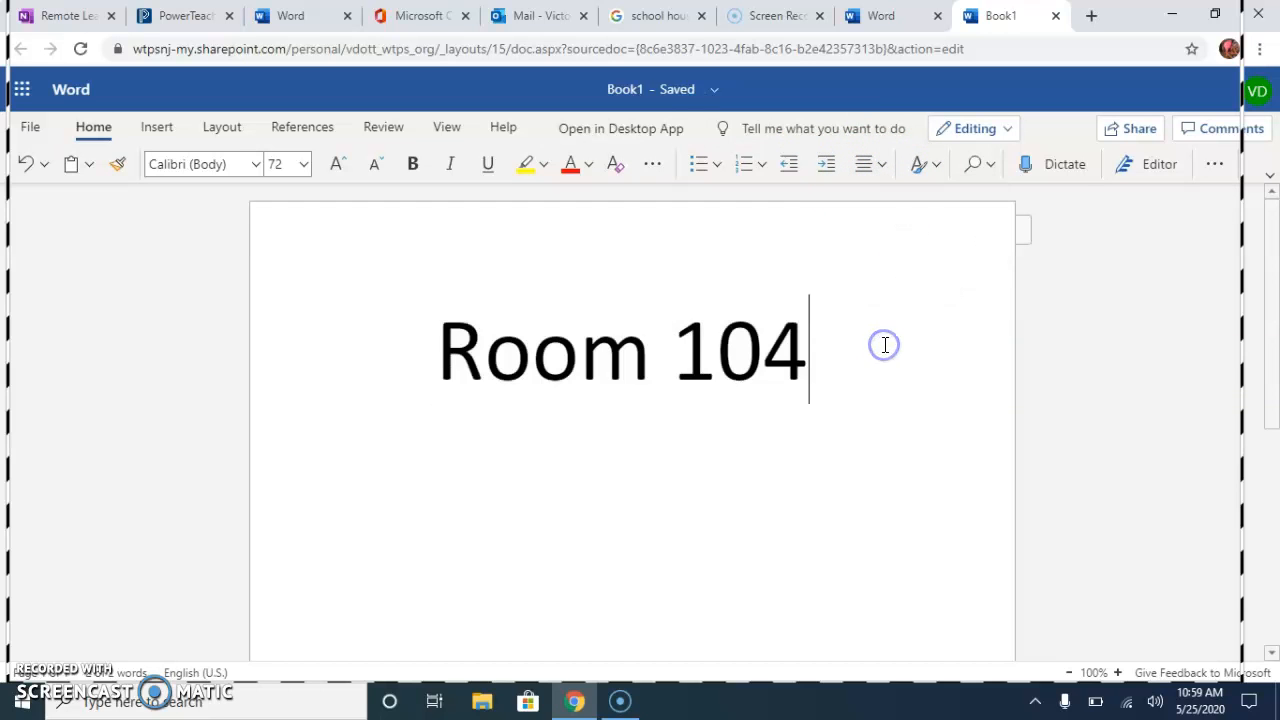
pyautogui.click(883, 175)
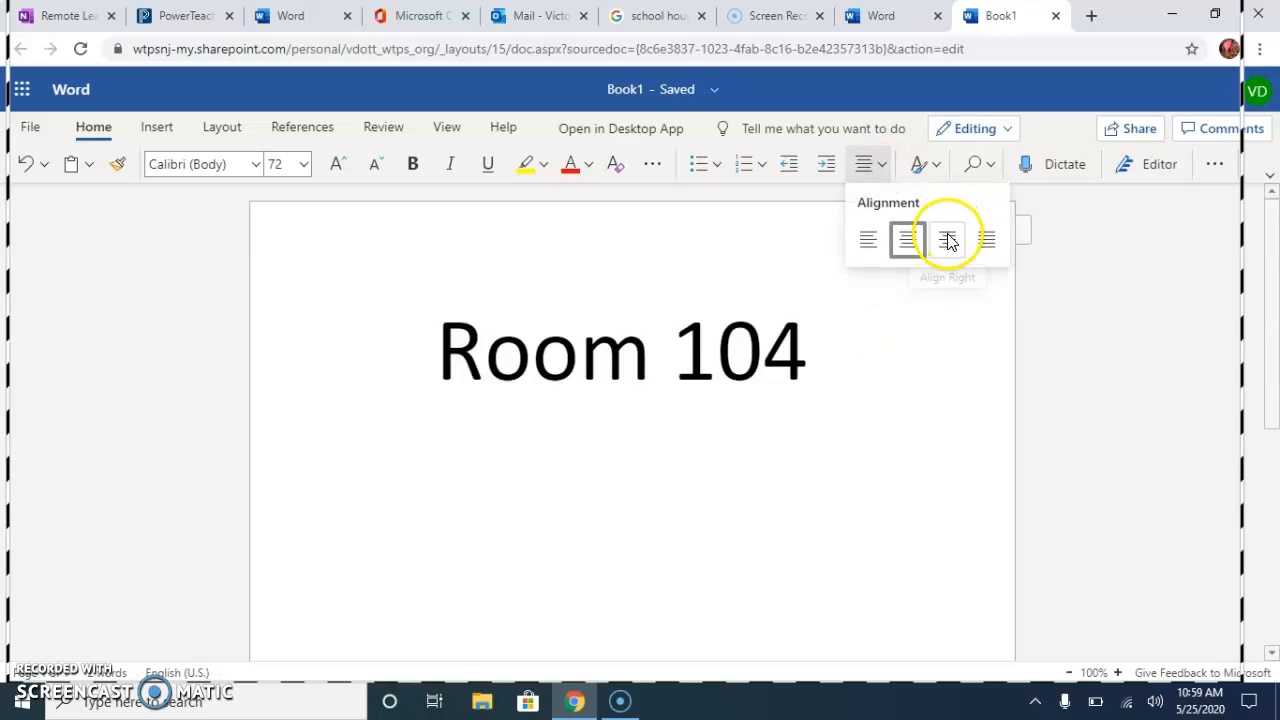
pyautogui.click(867, 381)
# - Insert blank lines above the "Room 104" title to move it down the page
pyautogui.click(440, 345)
pyautogui.press('Return')
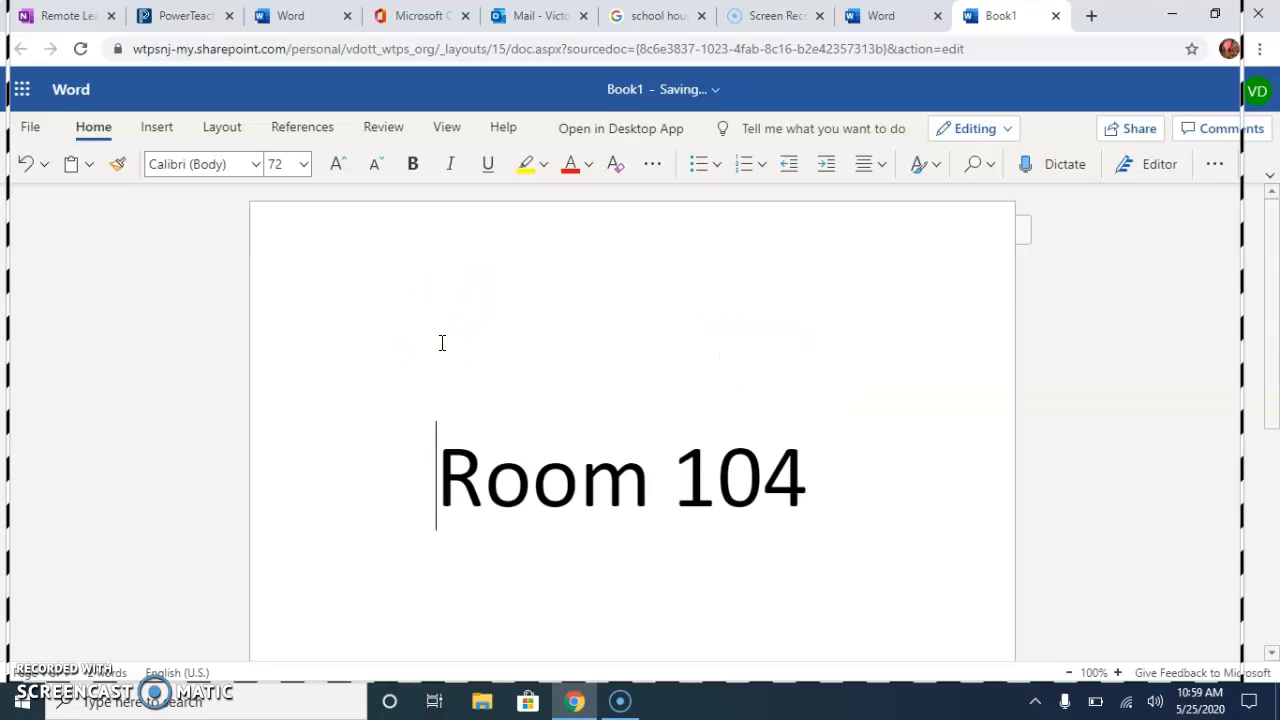
pyautogui.scroll(-4, 442, 343)
pyautogui.scroll(3, 442, 343)
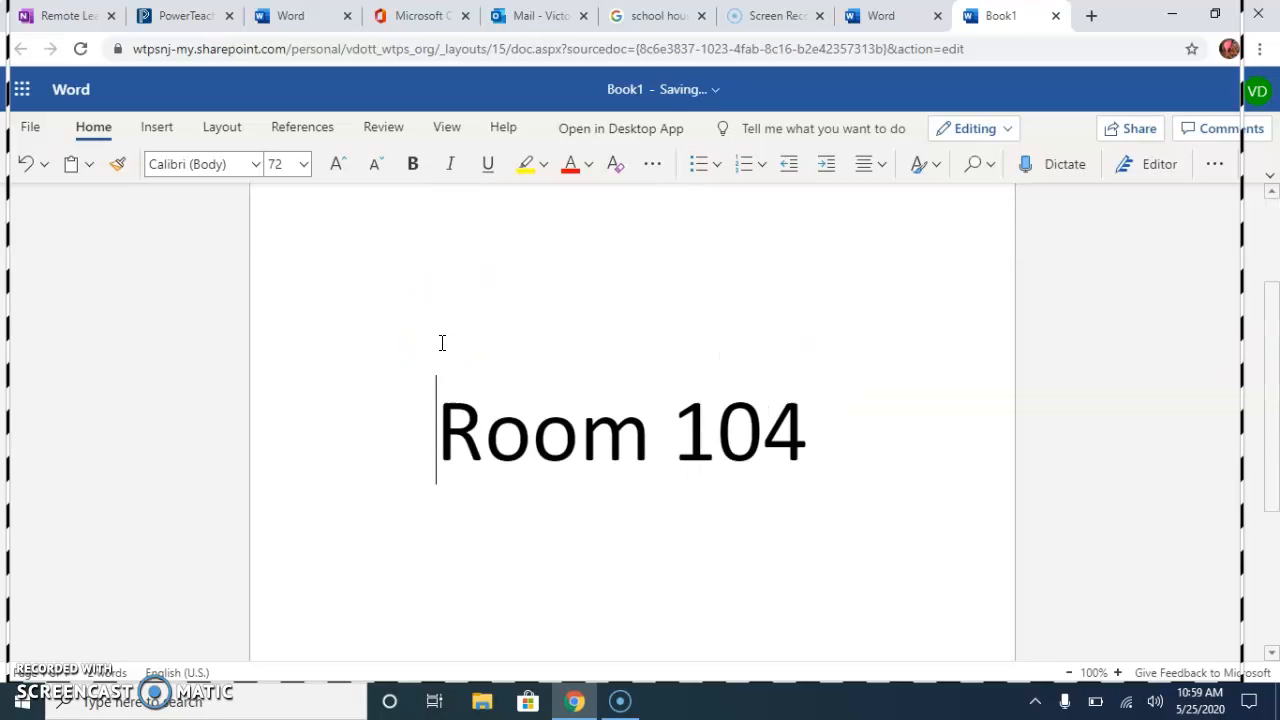
pyautogui.scroll(2, 442, 343)
pyautogui.scroll(-5, 442, 343)
pyautogui.scroll(4, 442, 343)
pyautogui.scroll(-4, 442, 343)
pyautogui.scroll(4, 442, 343)
# - Change the font of the "Room 104" title to Berlin Sans FB Demi
pyautogui.click(830, 515)
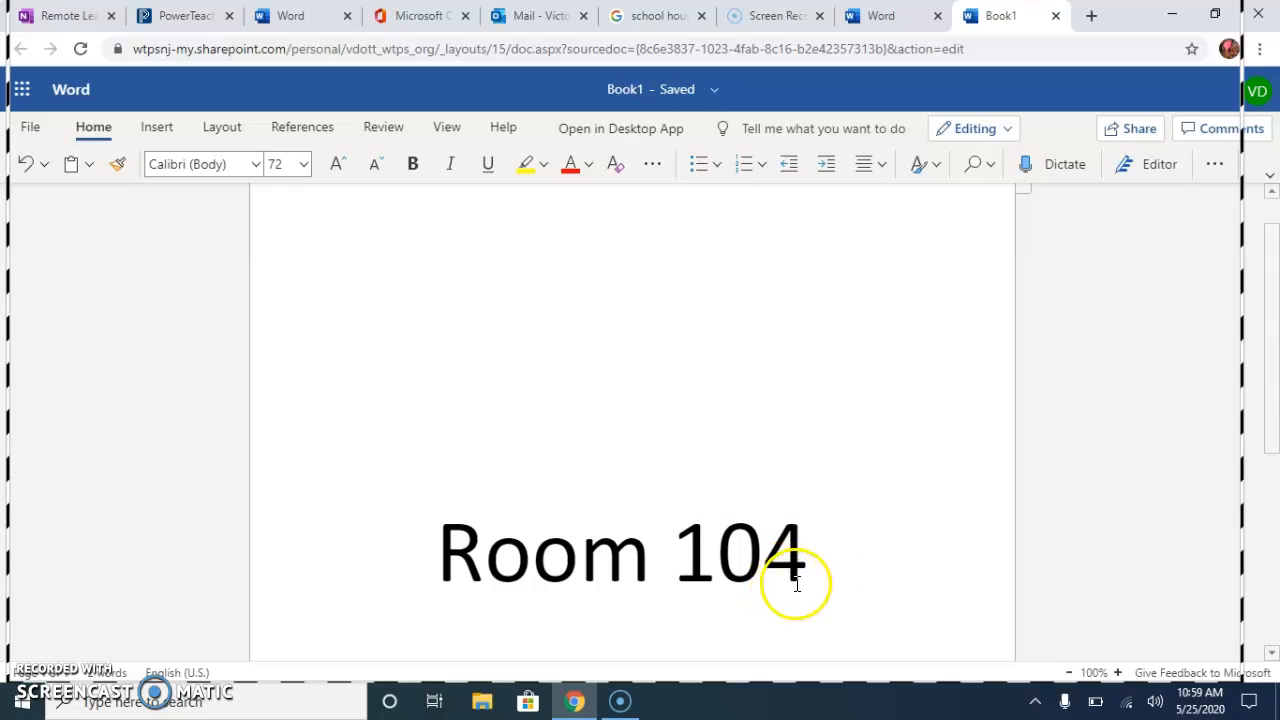
pyautogui.moveTo(751, 551); pyautogui.dragTo(456, 510)
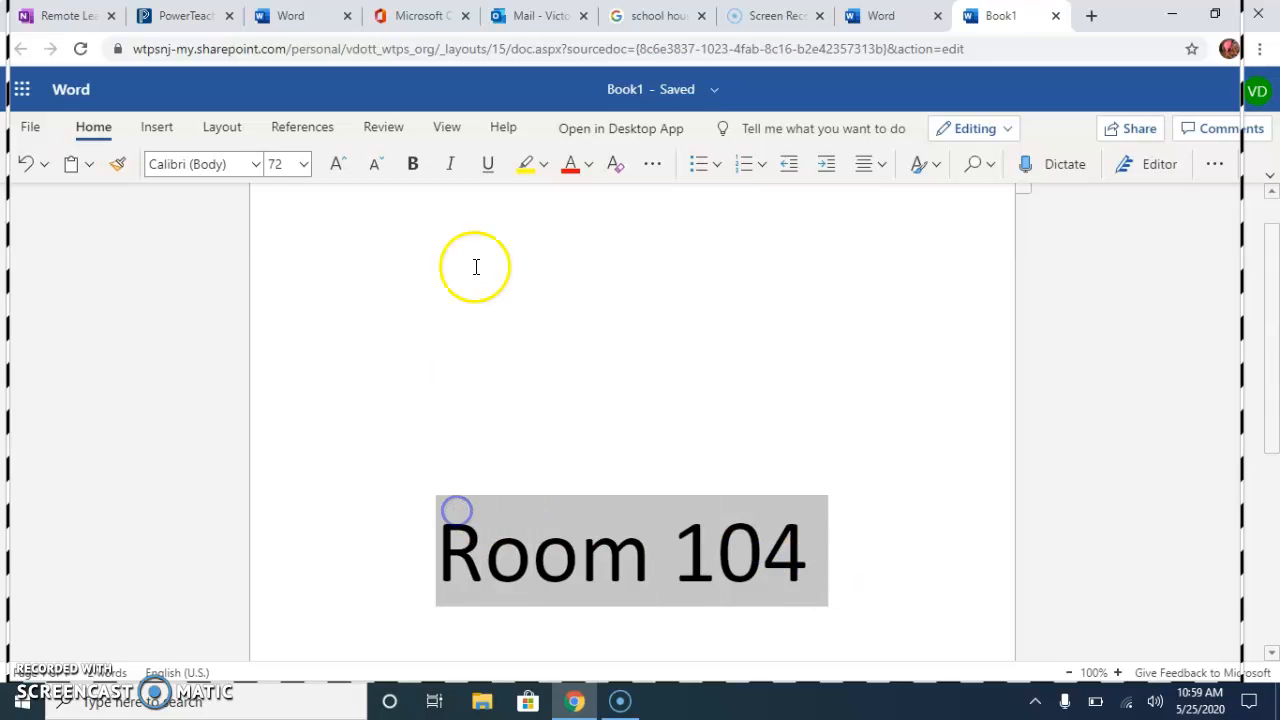
pyautogui.click(348, 168)
pyautogui.click(374, 164)
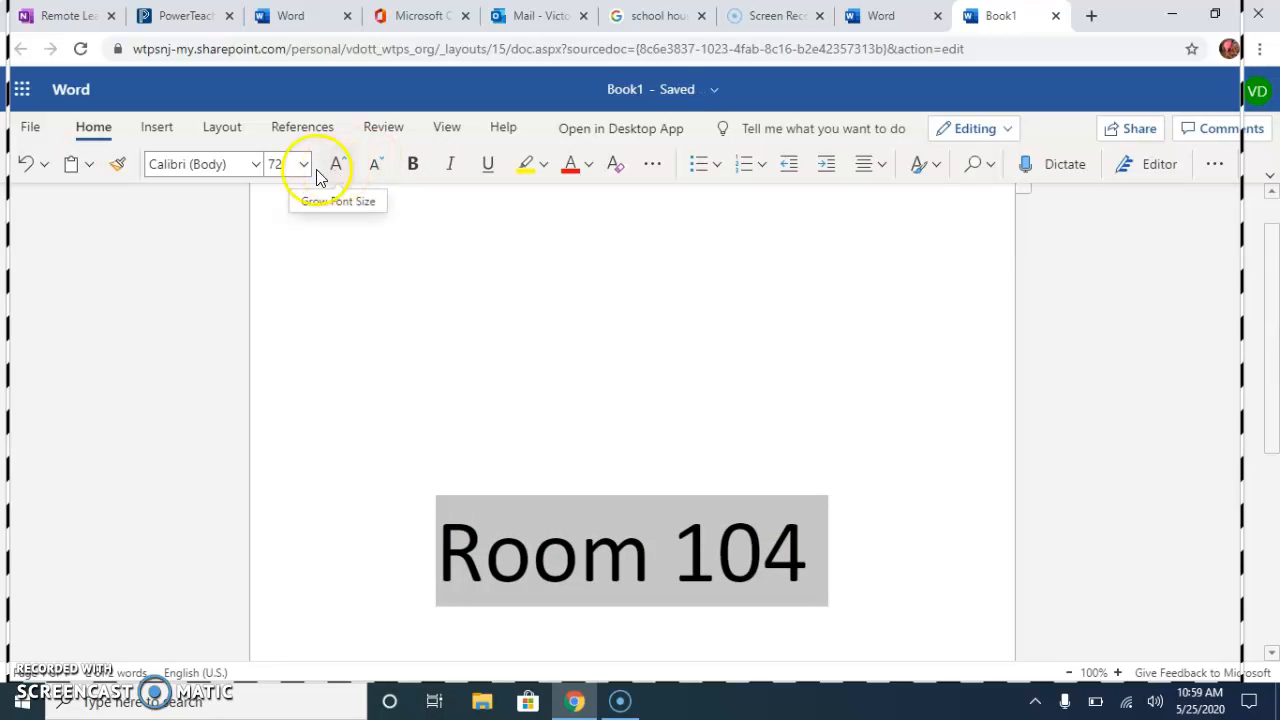
pyautogui.click(256, 166)
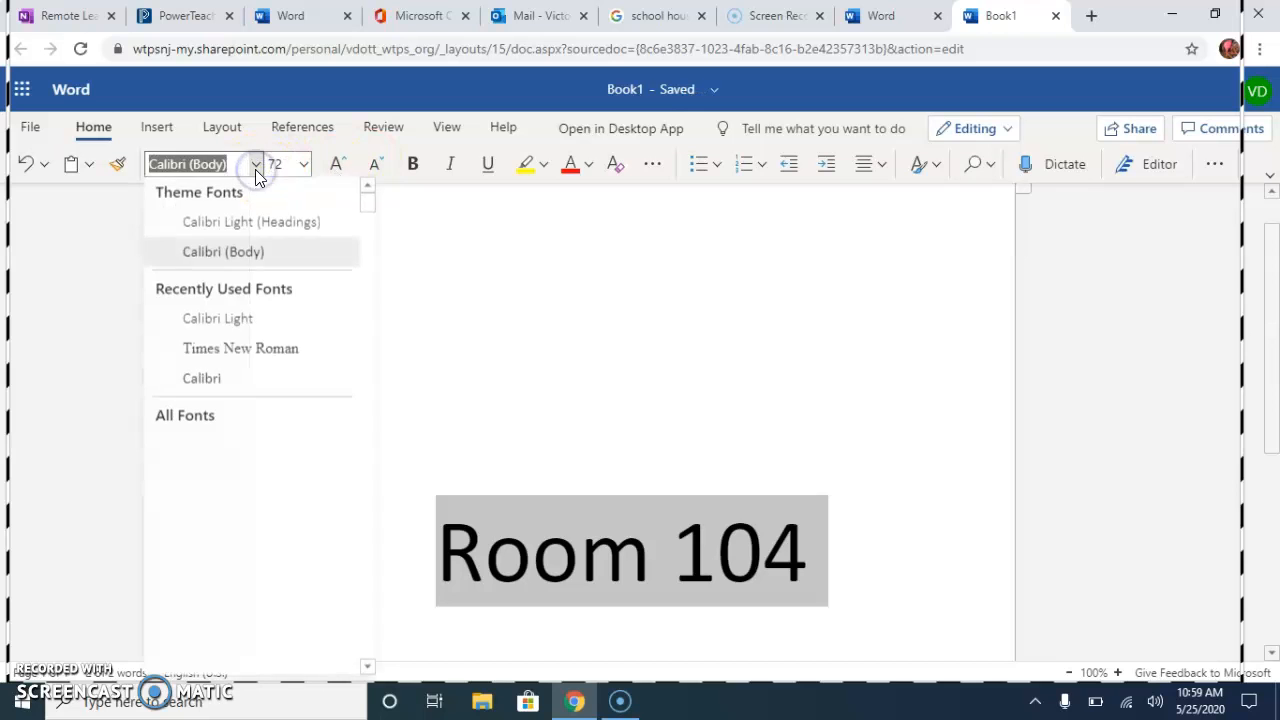
pyautogui.scroll(-8, 248, 330)
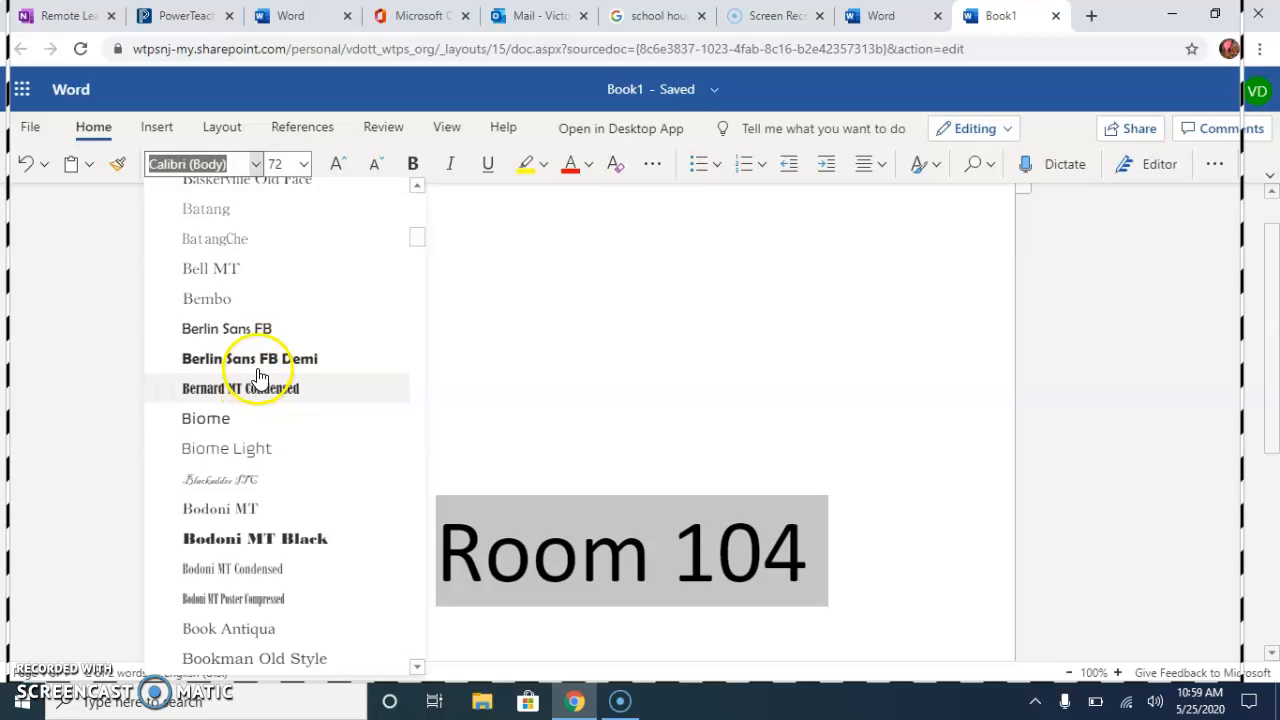
pyautogui.click(256, 362)
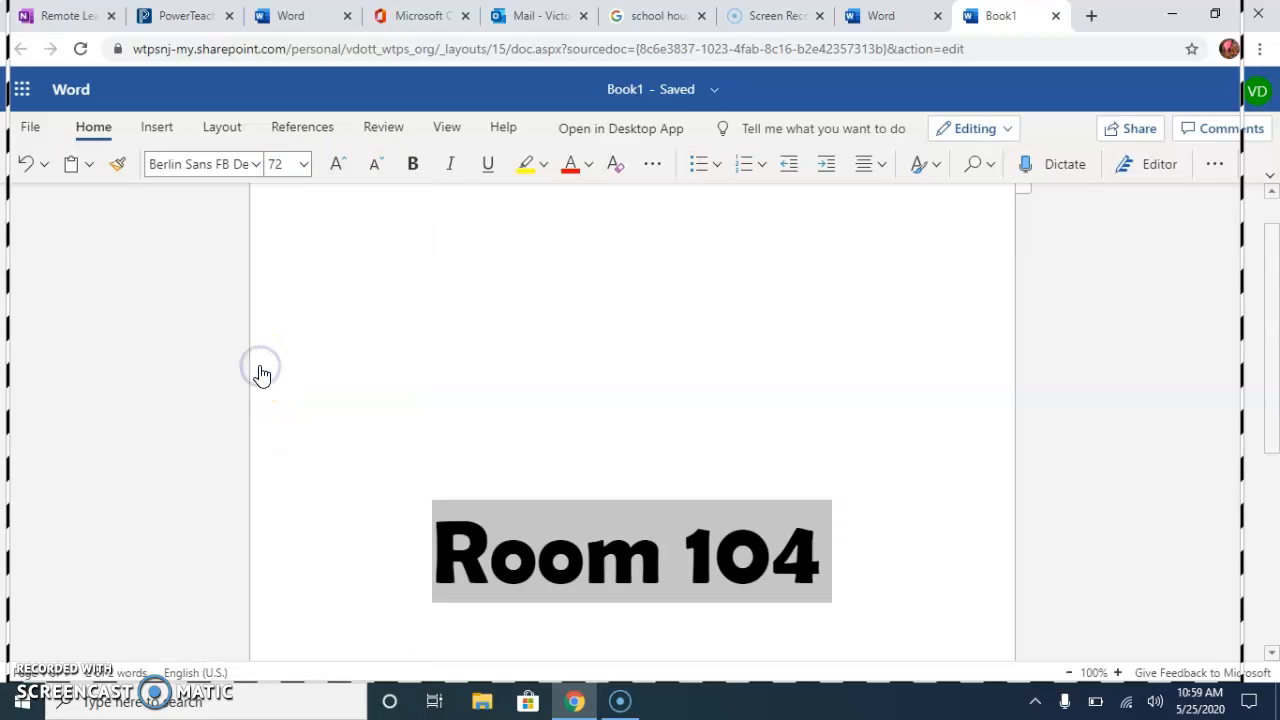
# - Highlight the "Room 104" title in teal and check how it looks on the page
pyautogui.click(546, 168)
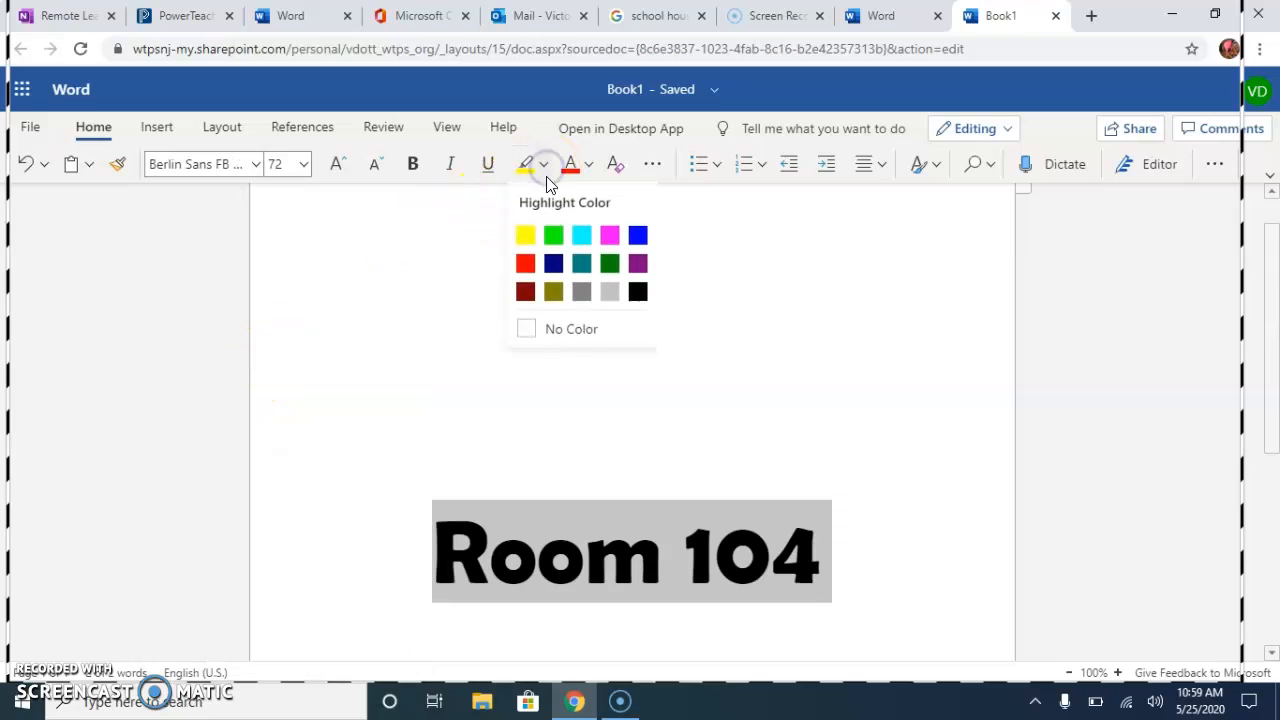
pyautogui.click(581, 263)
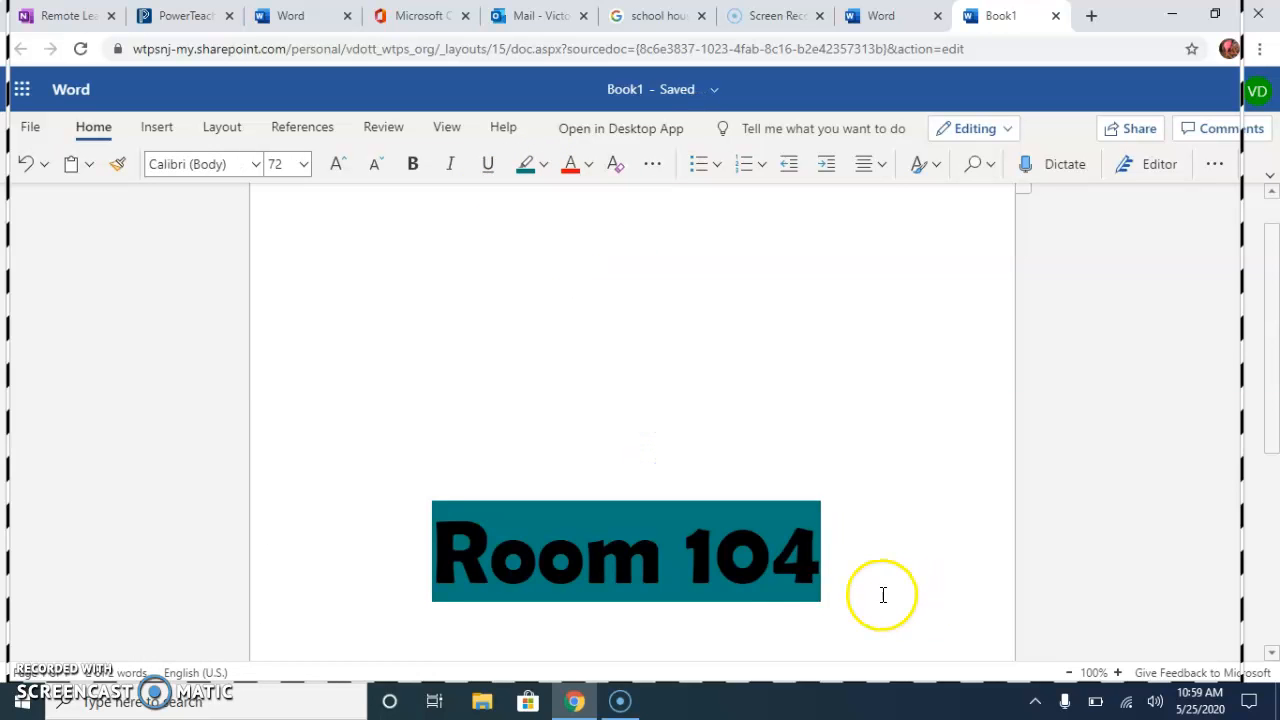
pyautogui.scroll(-3, 809, 570)
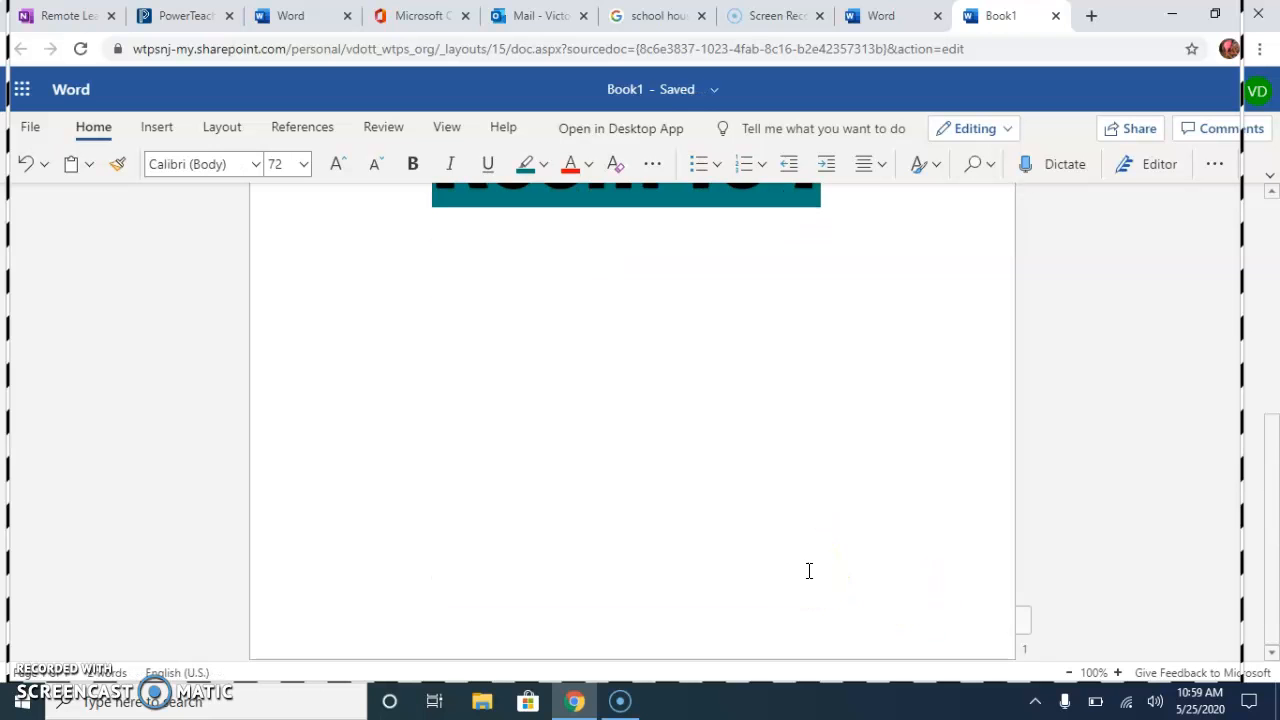
pyautogui.scroll(1, 809, 570)
pyautogui.scroll(1, 809, 570)
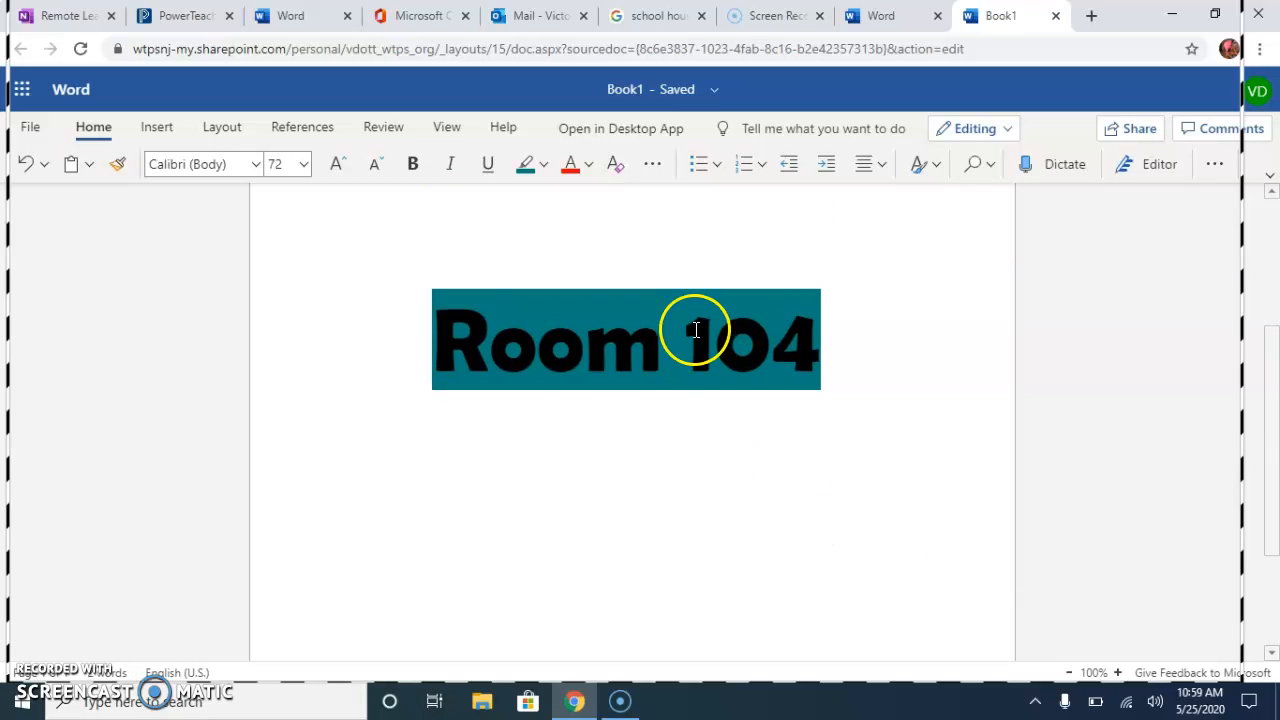
# - Start inserting a Bing picture on the blank line above the title and browse the results for "school"
pyautogui.scroll(3, 676, 380)
pyautogui.click(157, 128)
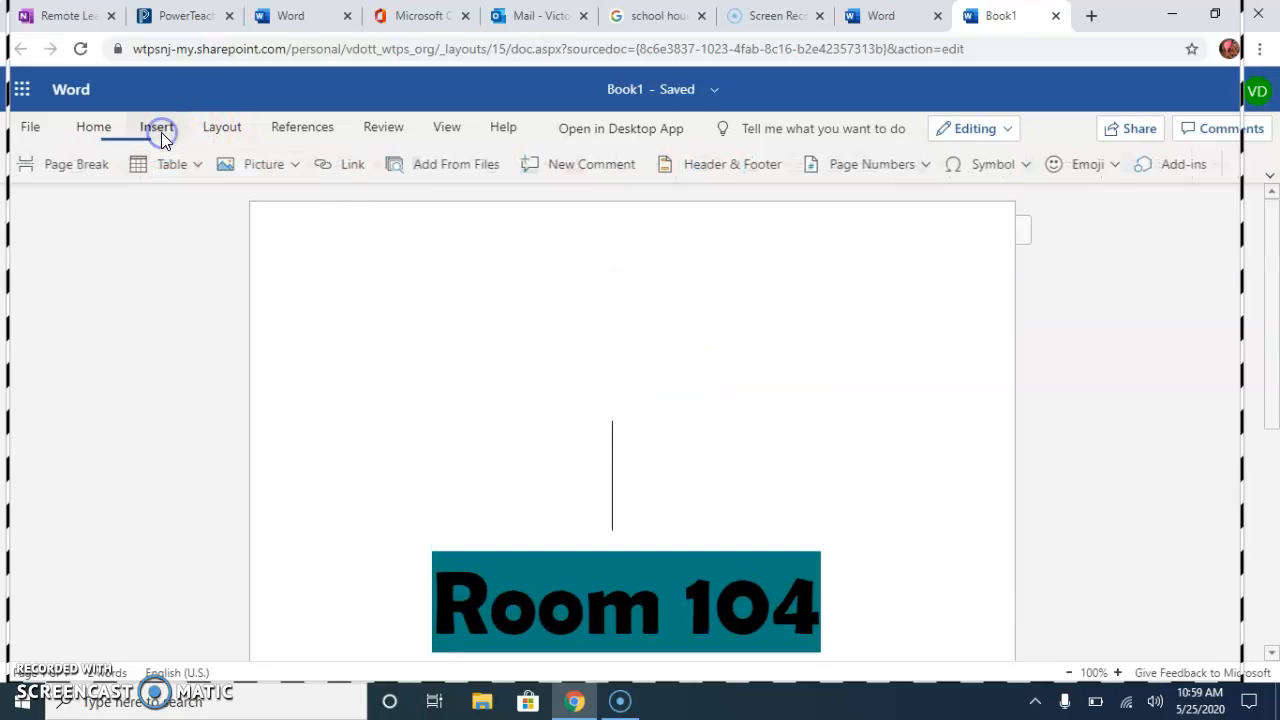
pyautogui.click(293, 167)
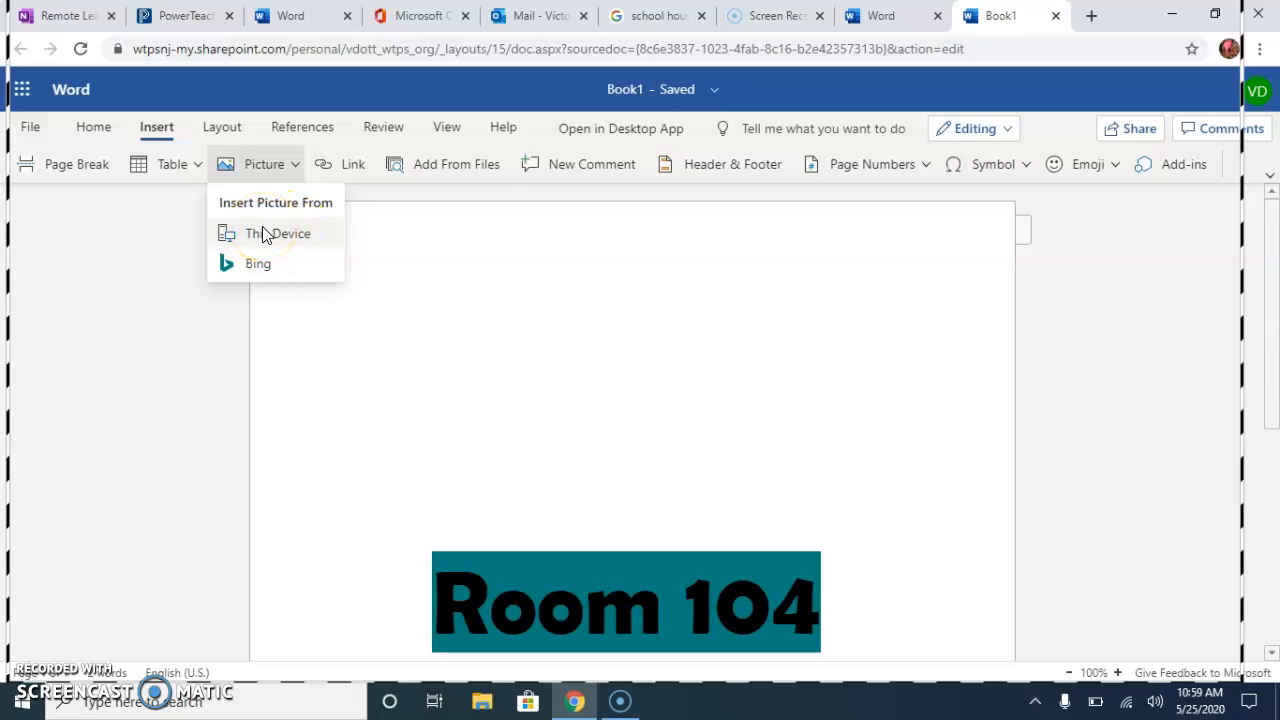
pyautogui.click(242, 270)
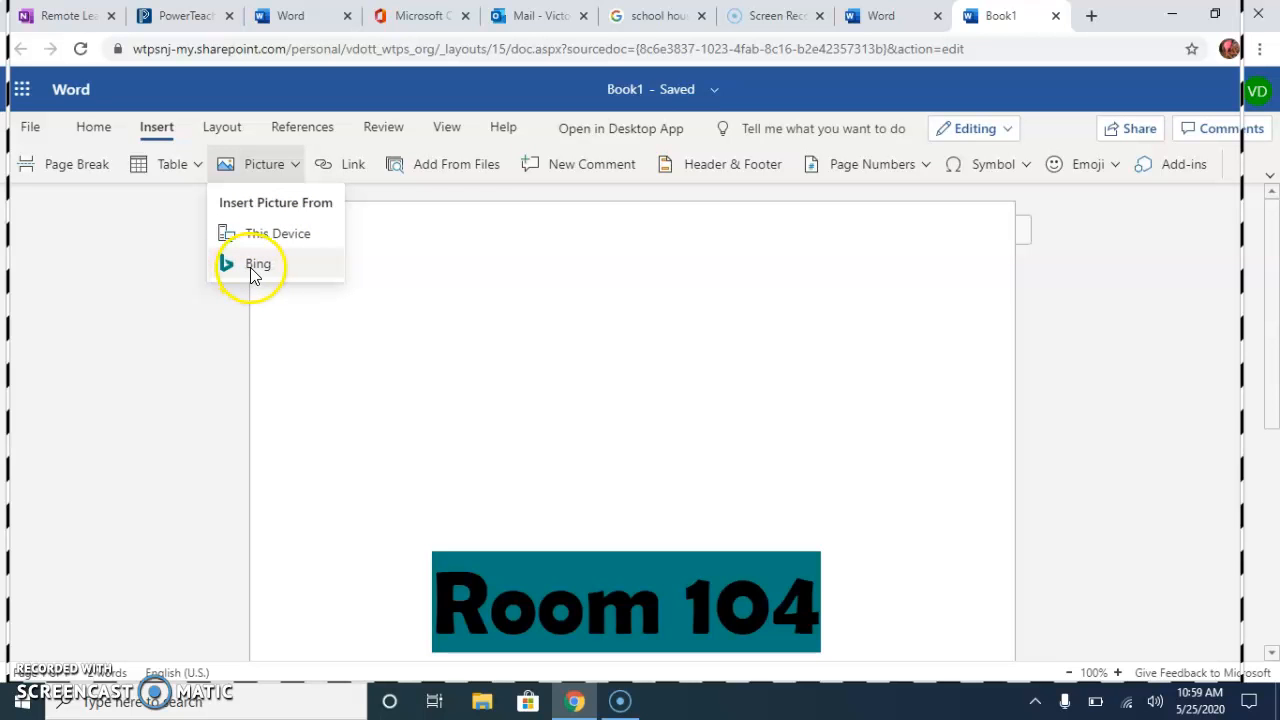
pyautogui.click(255, 268)
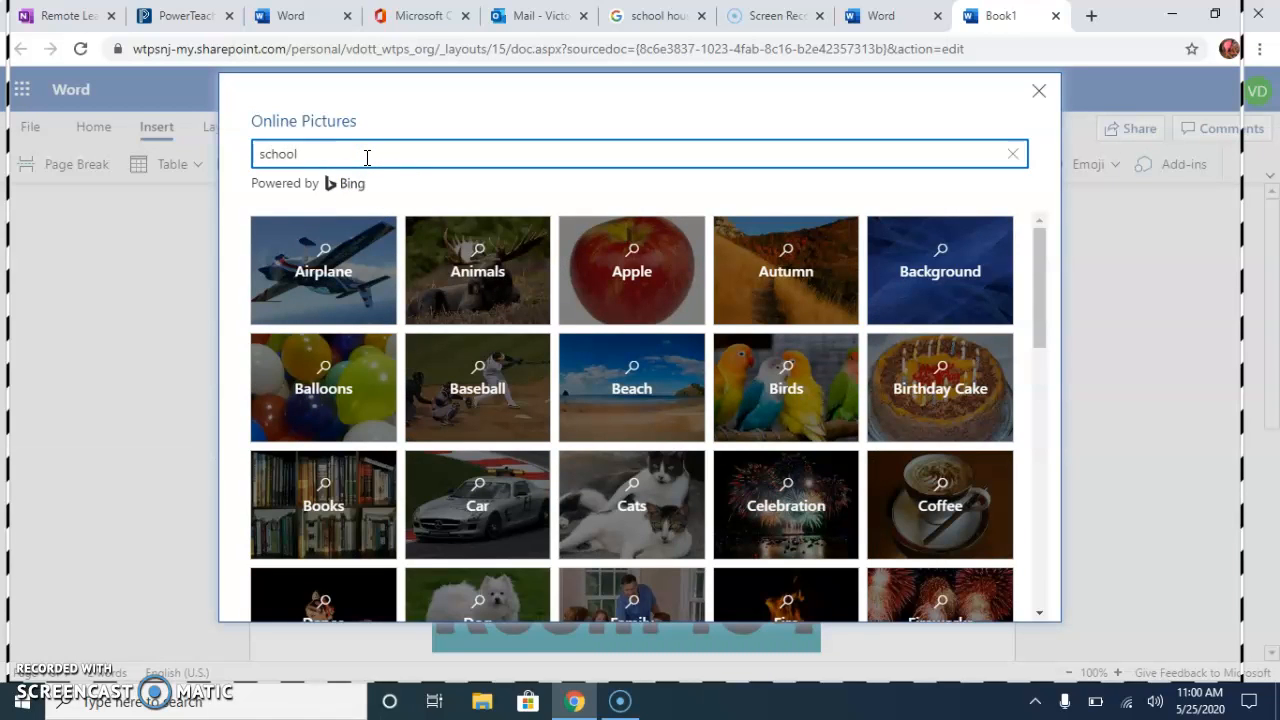
pyautogui.press('Return')
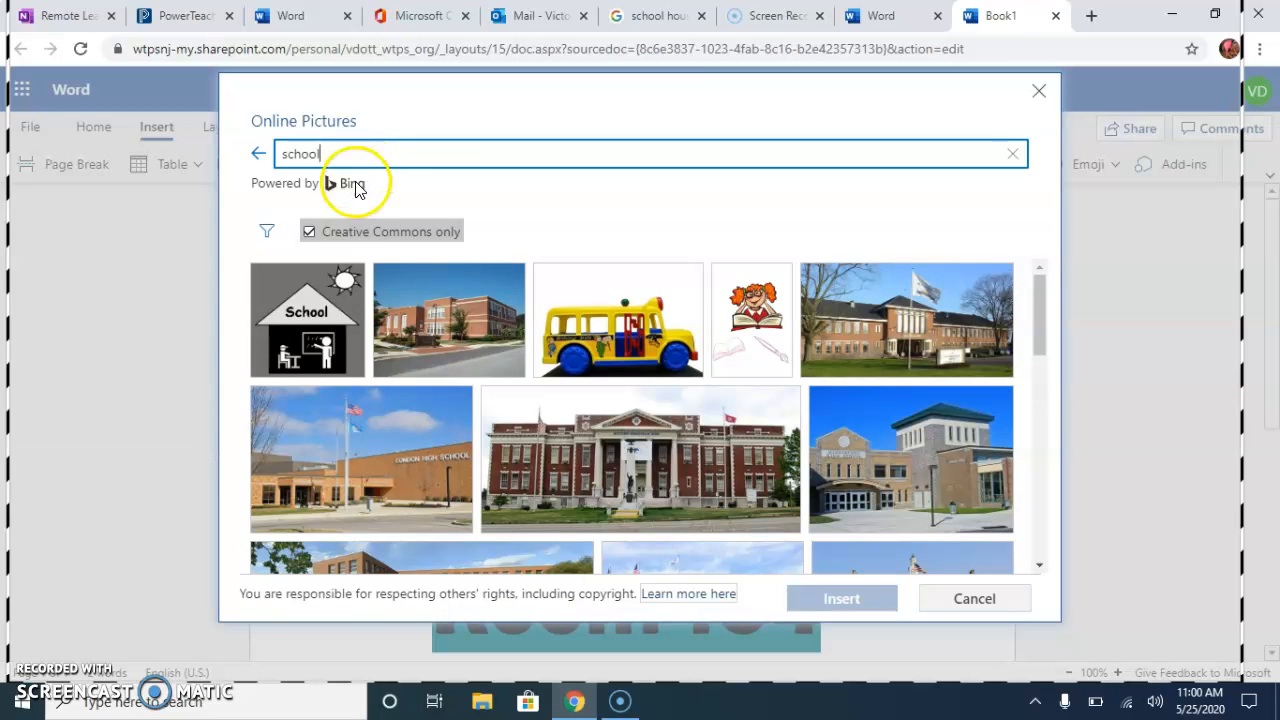
pyautogui.scroll(-10, 491, 346)
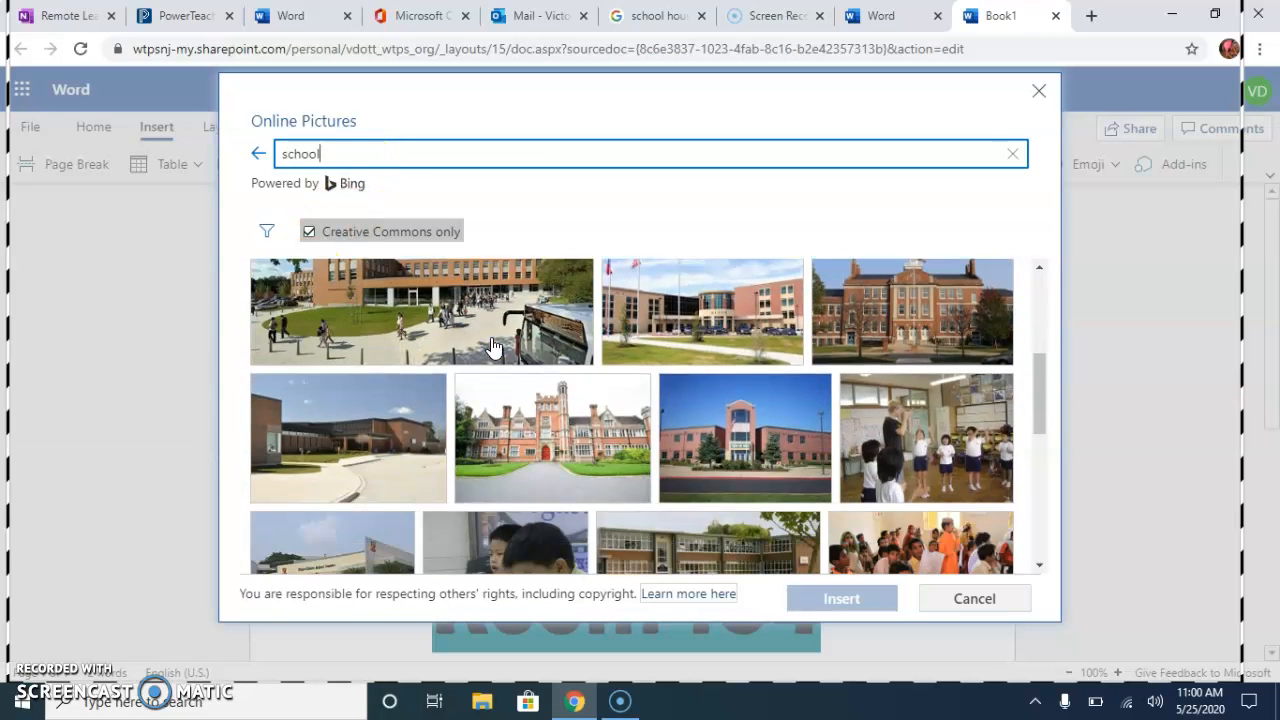
pyautogui.scroll(-5, 491, 346)
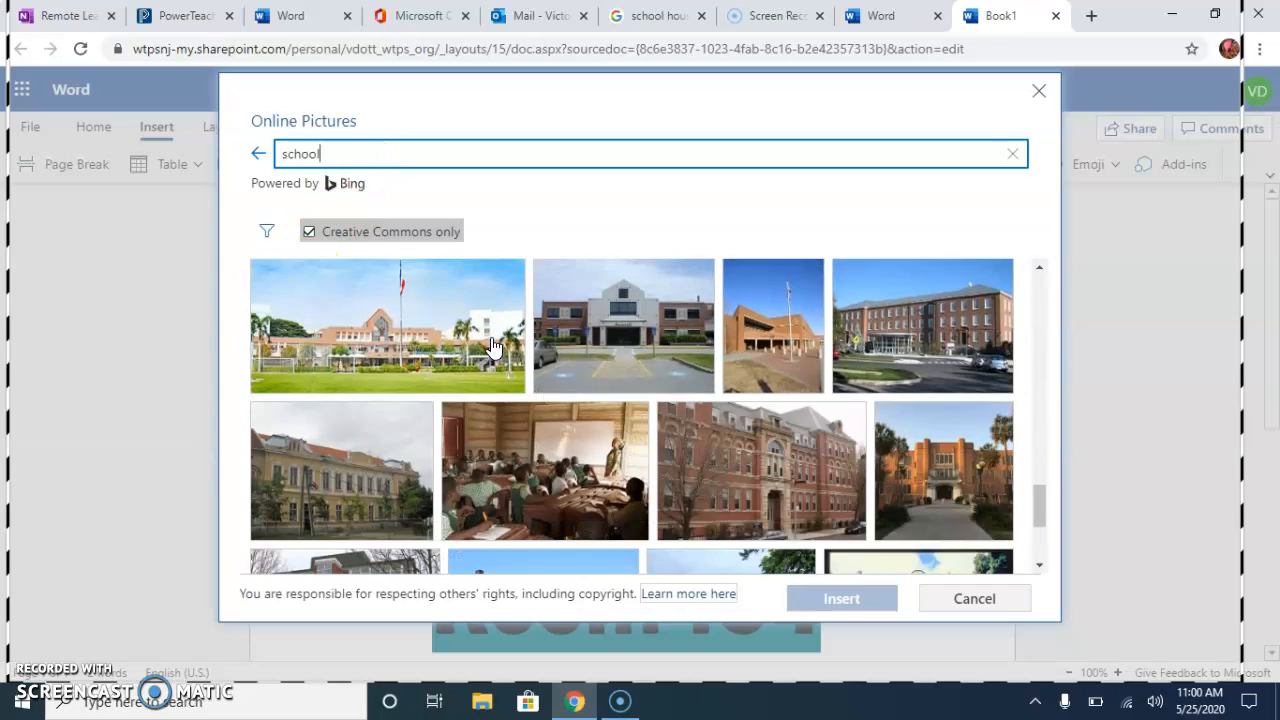
pyautogui.scroll(12, 491, 346)
# - Refine the online picture search to "school clipart"
pyautogui.click(419, 148)
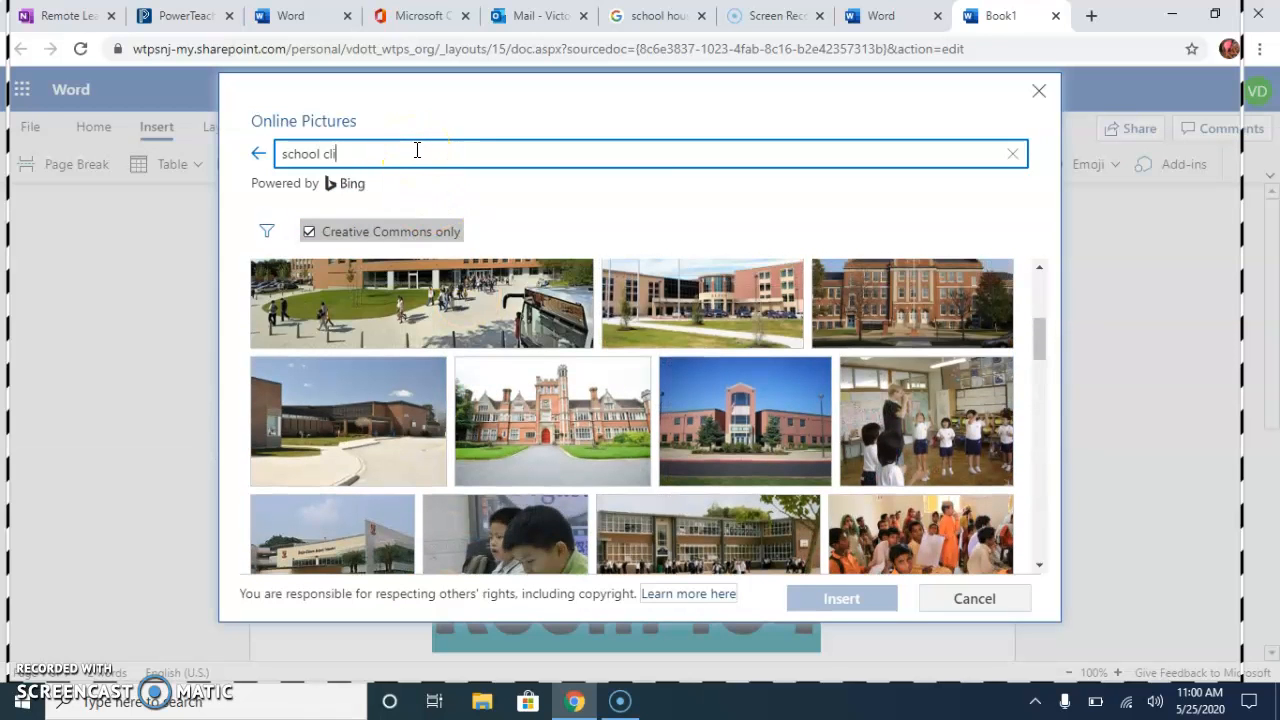
pyautogui.write('clipart')
pyautogui.press('Return')
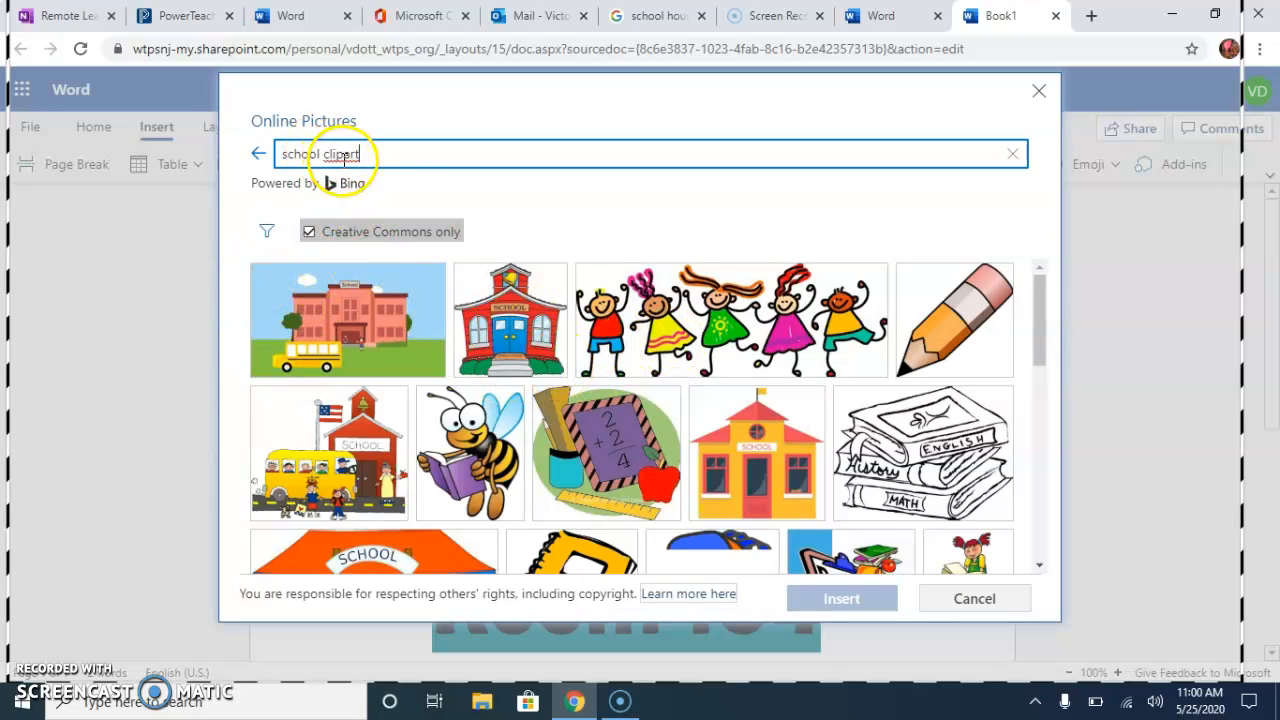
pyautogui.scroll(-1, 531, 437)
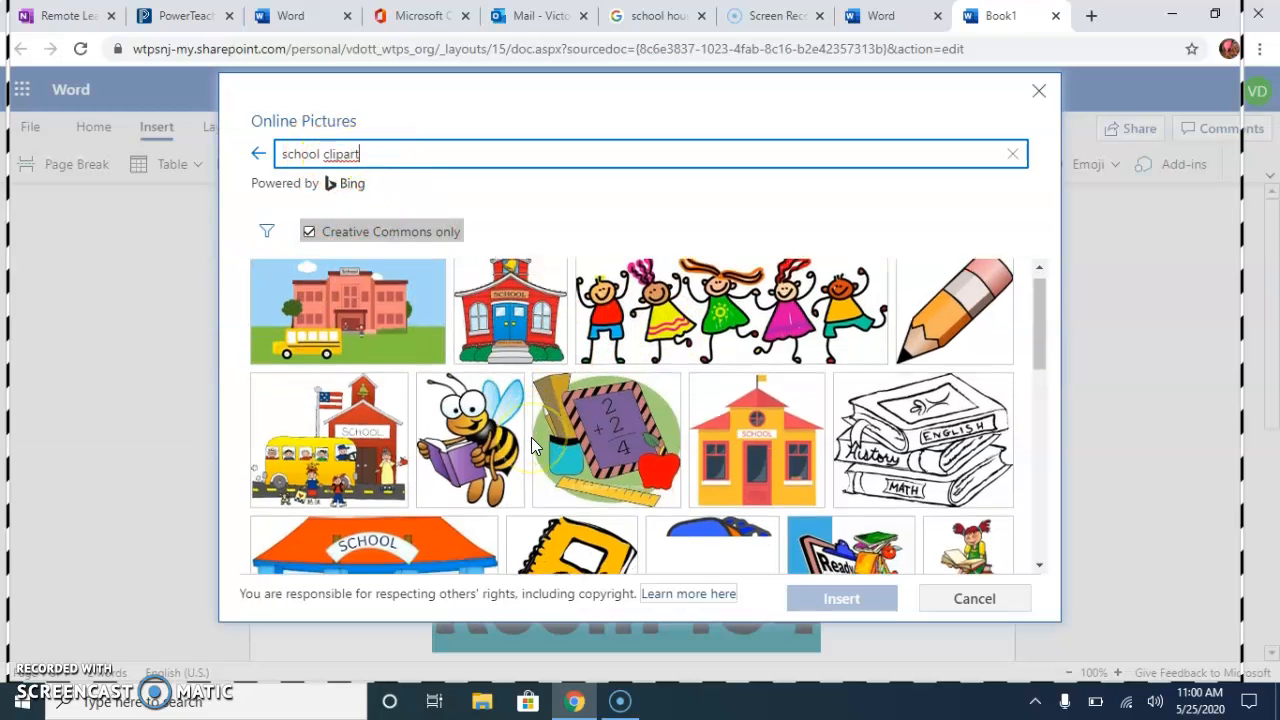
# - Insert the clipart of the yellow bus in front of the red schoolhouse from the picture search results
pyautogui.click(345, 388)
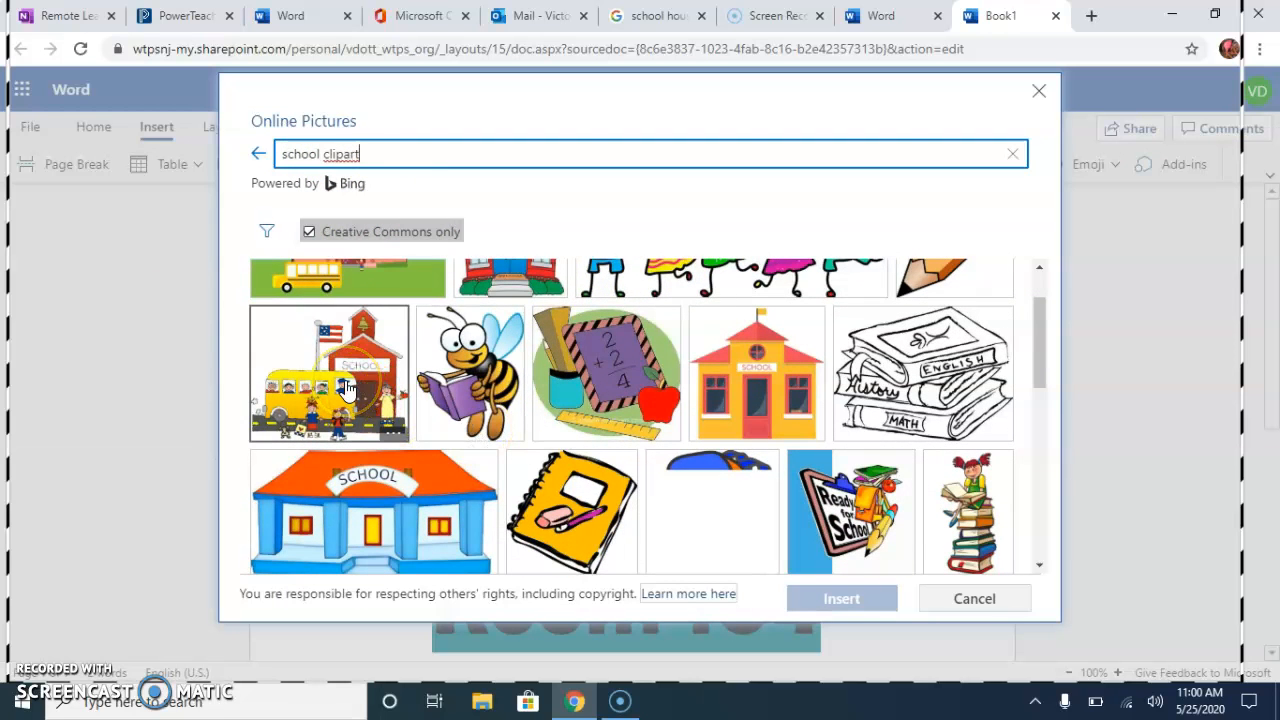
pyautogui.click(345, 388)
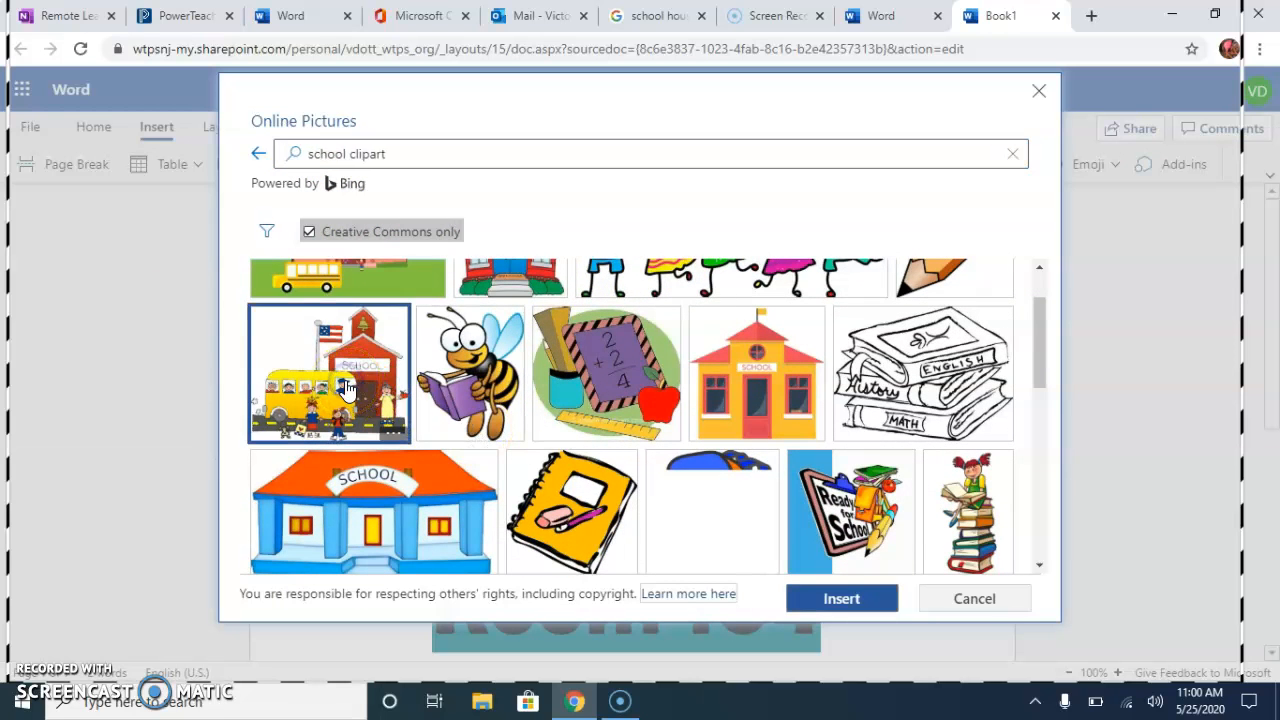
pyautogui.click(826, 597)
pyautogui.click(826, 597)
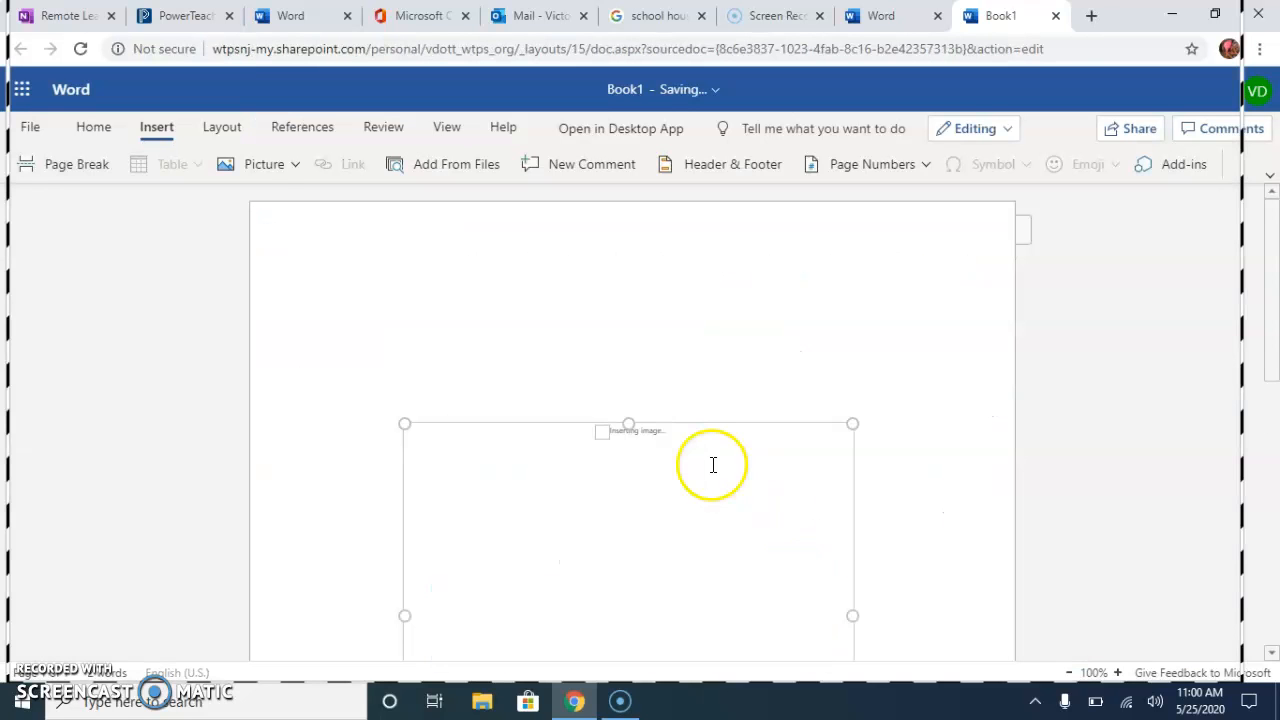
pyautogui.scroll(-1, 704, 444)
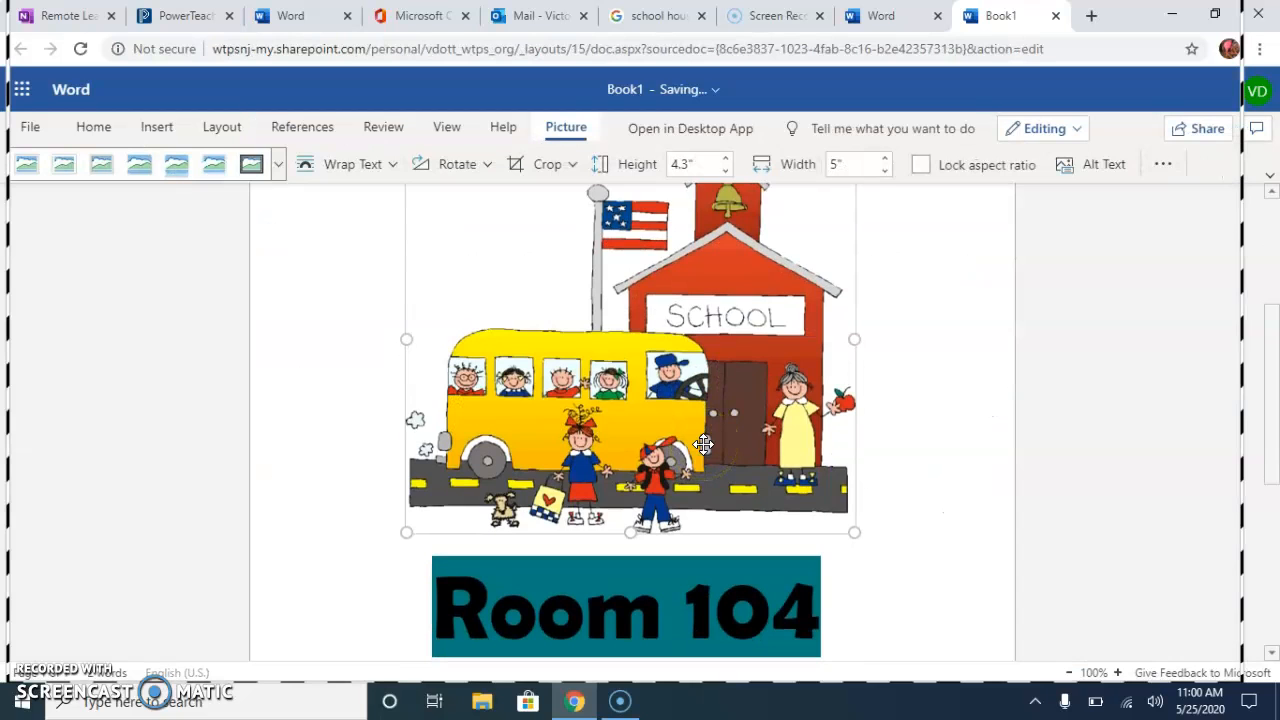
# - Set the text wrapping of the school picture to In Front of Text
pyautogui.scroll(3, 466, 237)
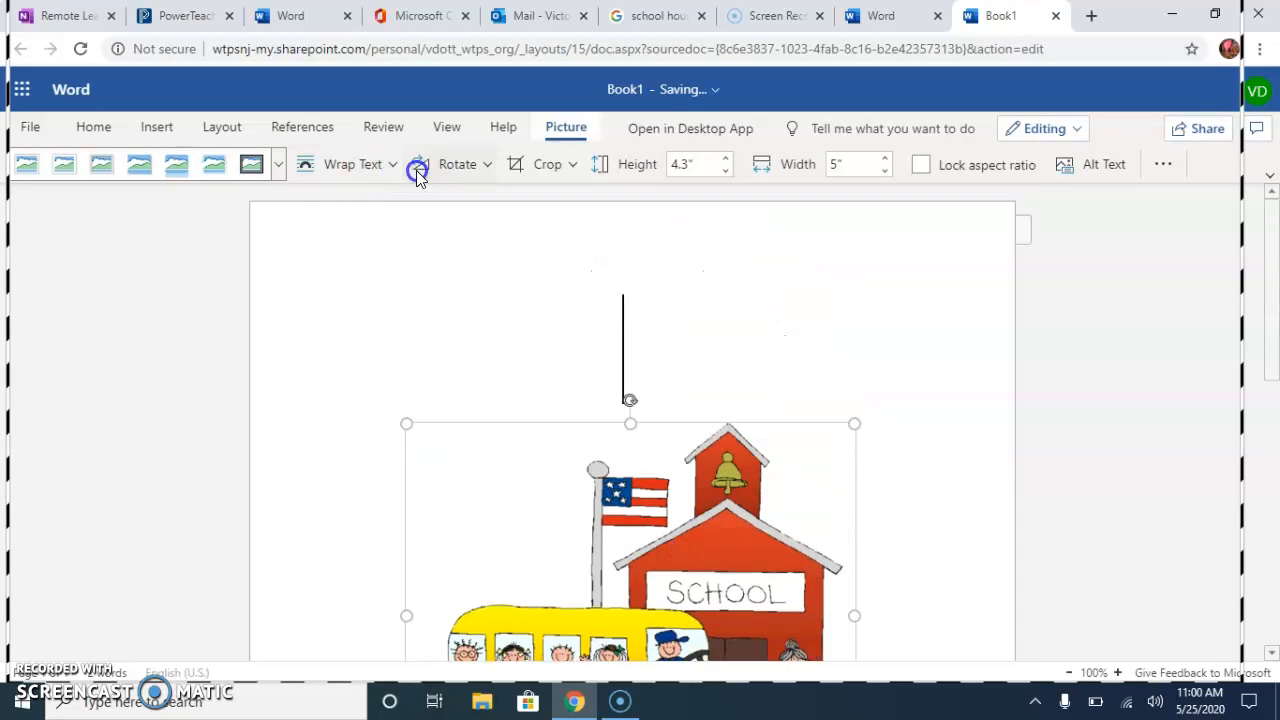
pyautogui.click(340, 170)
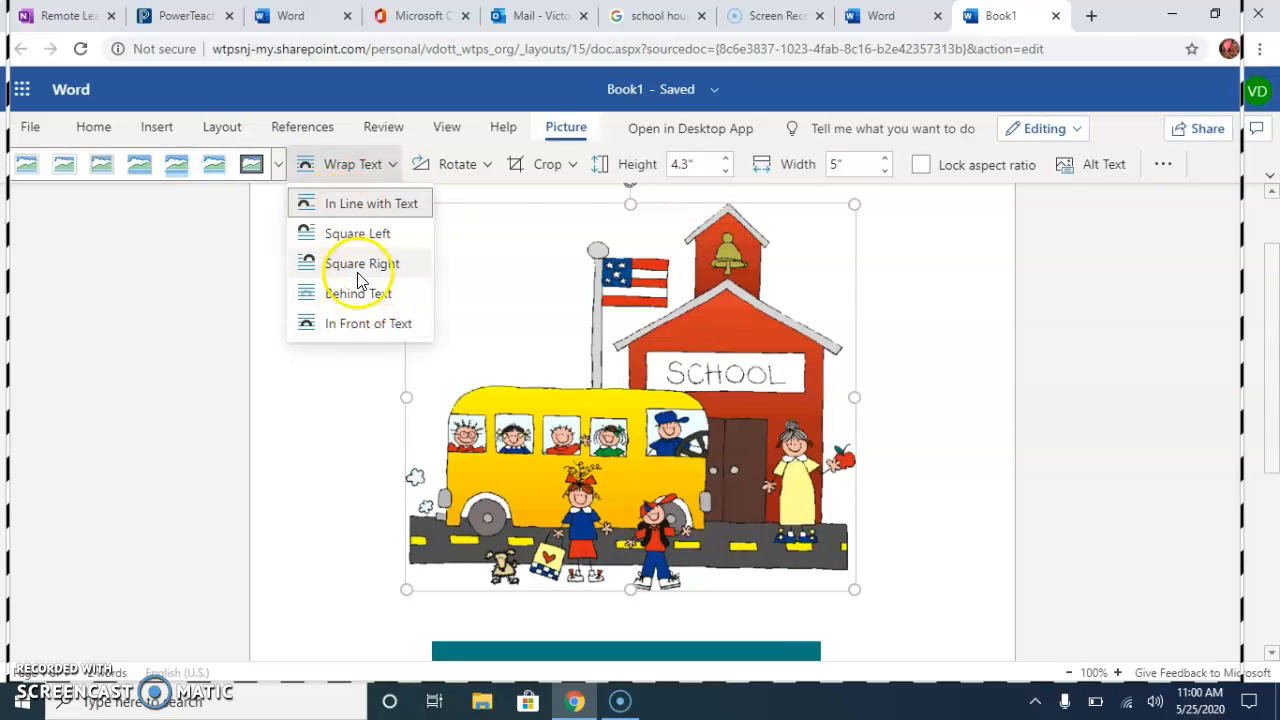
pyautogui.click(367, 326)
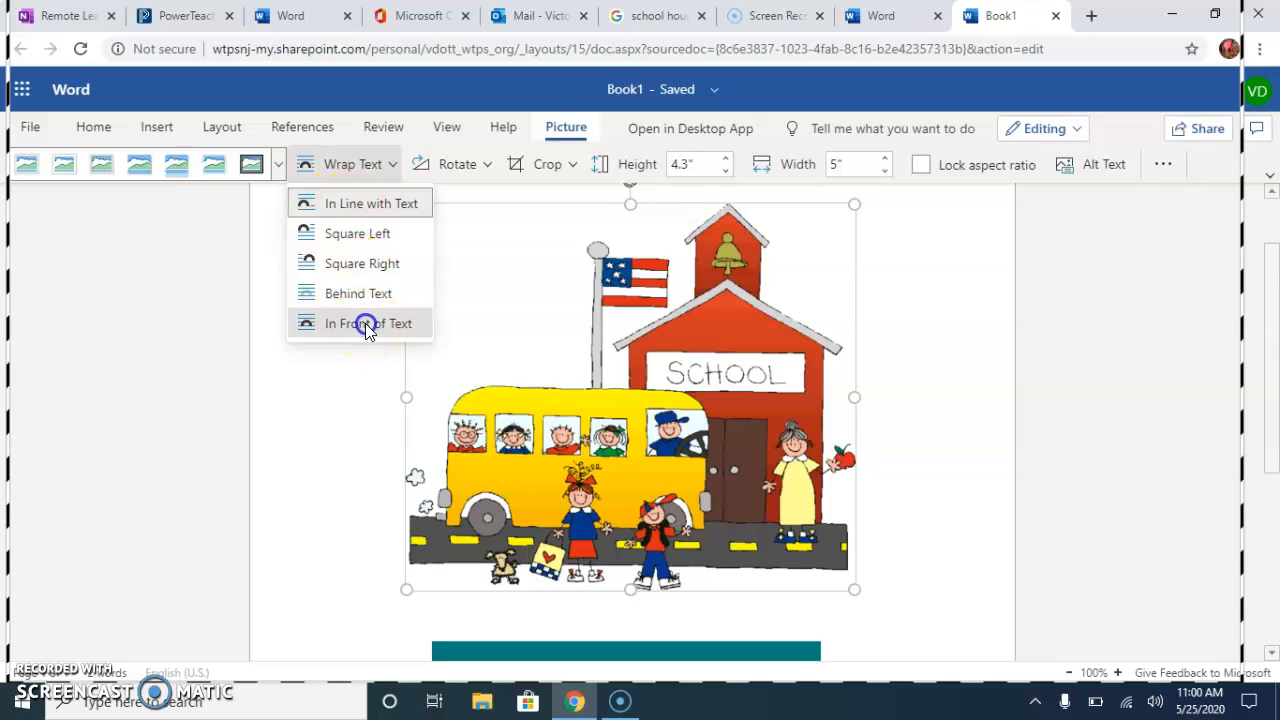
pyautogui.click(340, 164)
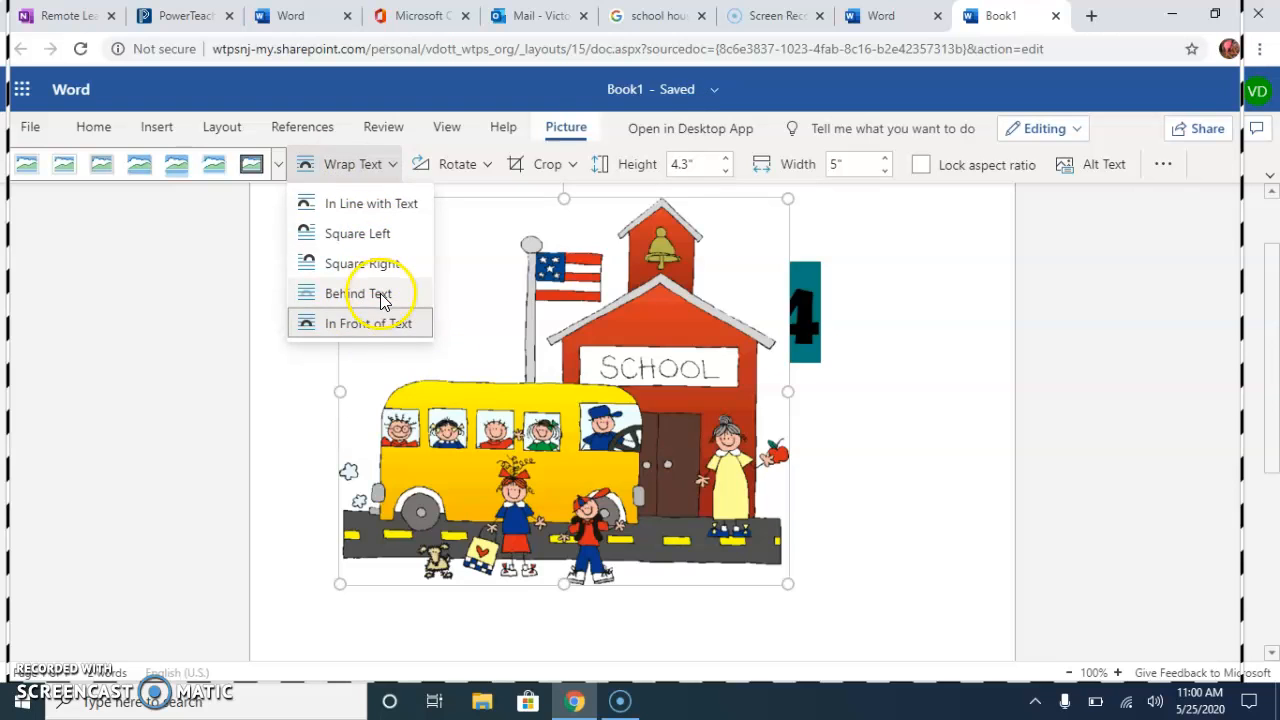
pyautogui.click(577, 385)
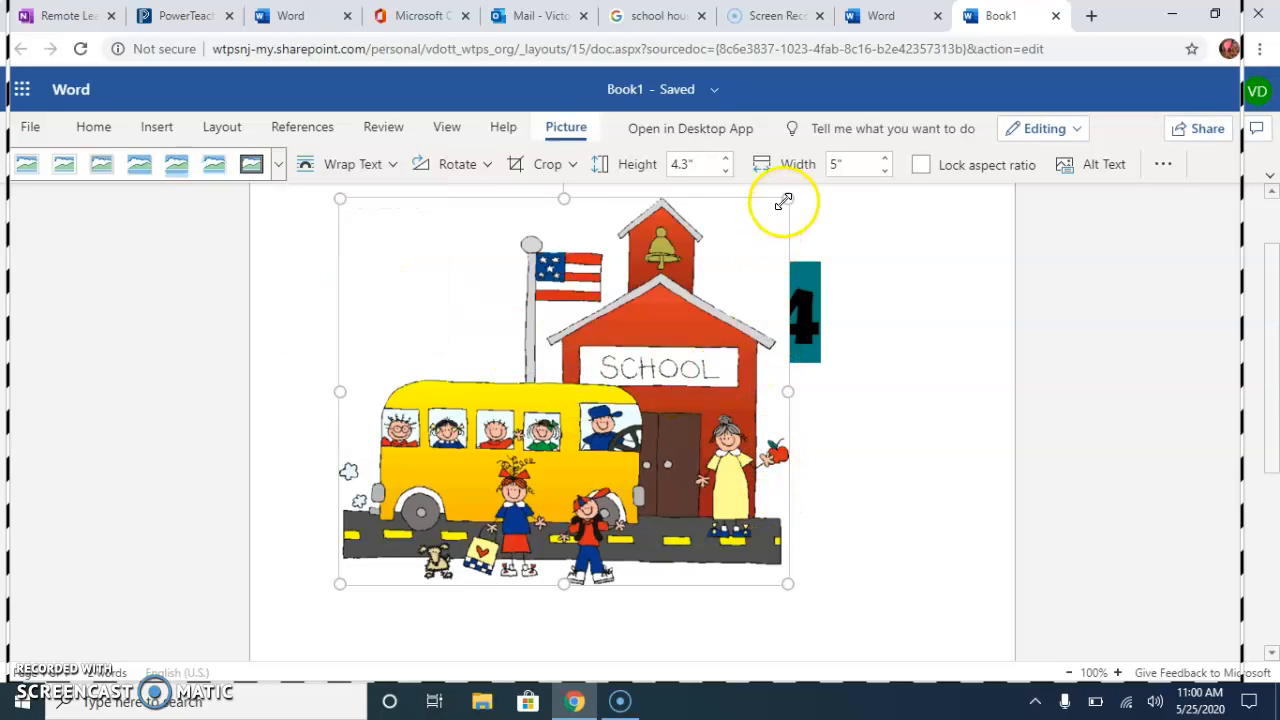
# - Shrink the school picture to about 3.55" high by 4.13" wide and apply a drop-shadow picture style
pyautogui.moveTo(786, 198); pyautogui.dragTo(708, 265)
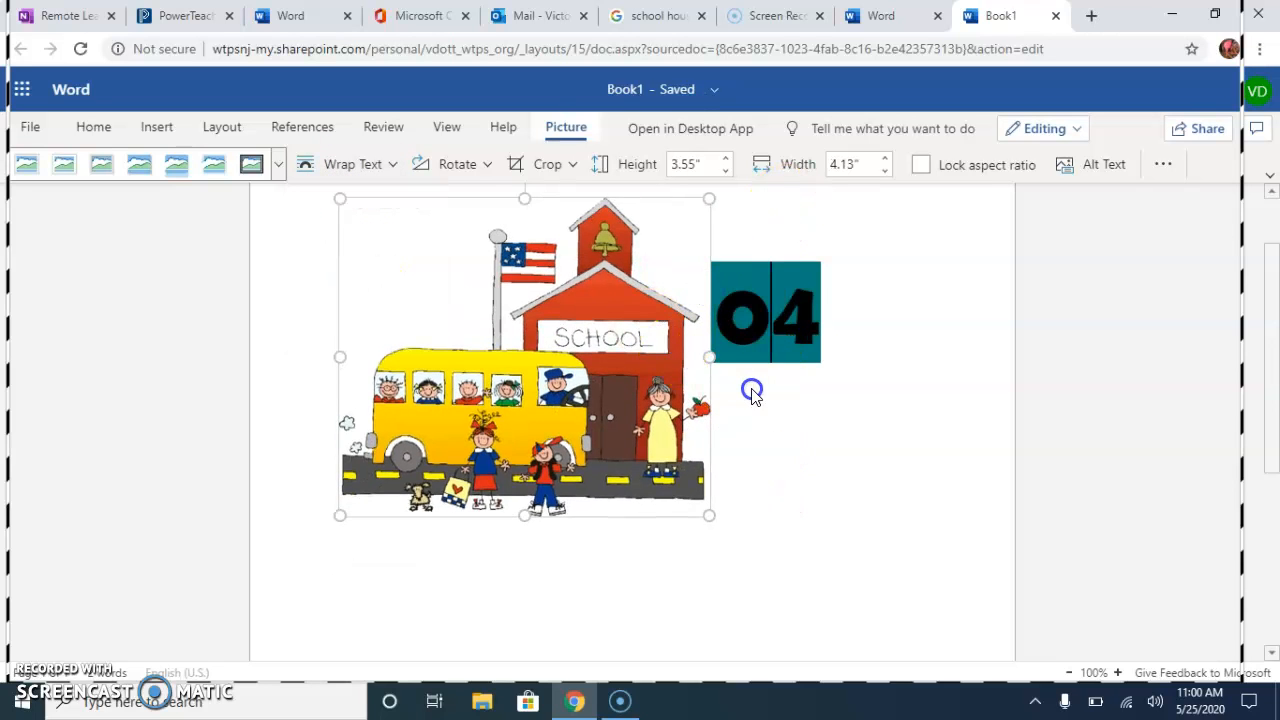
pyautogui.scroll(-2, 620, 482)
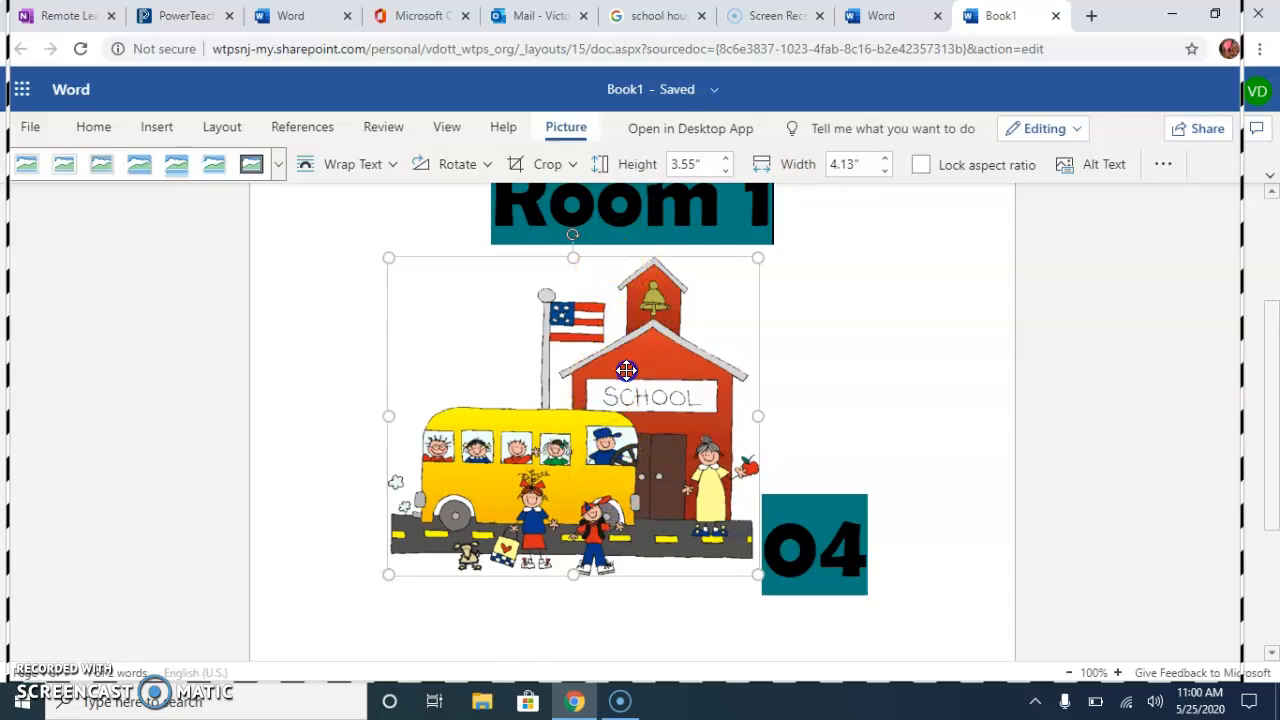
pyautogui.click(280, 165)
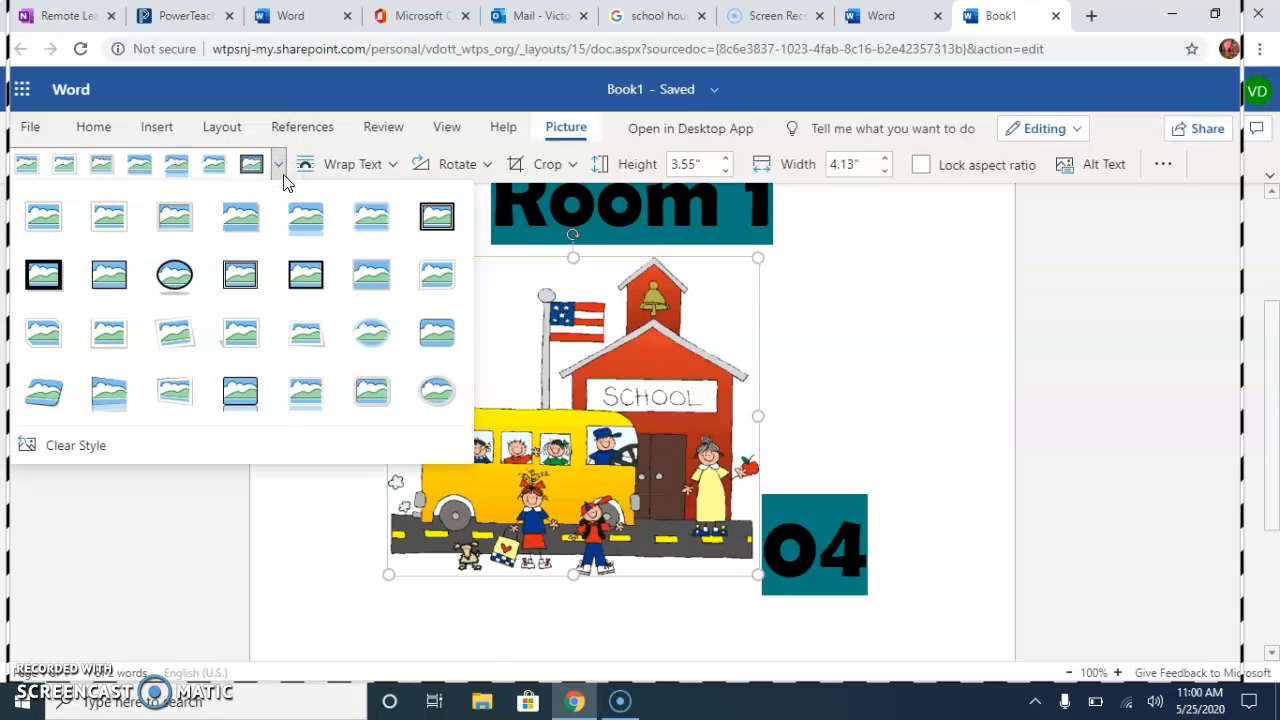
pyautogui.click(243, 230)
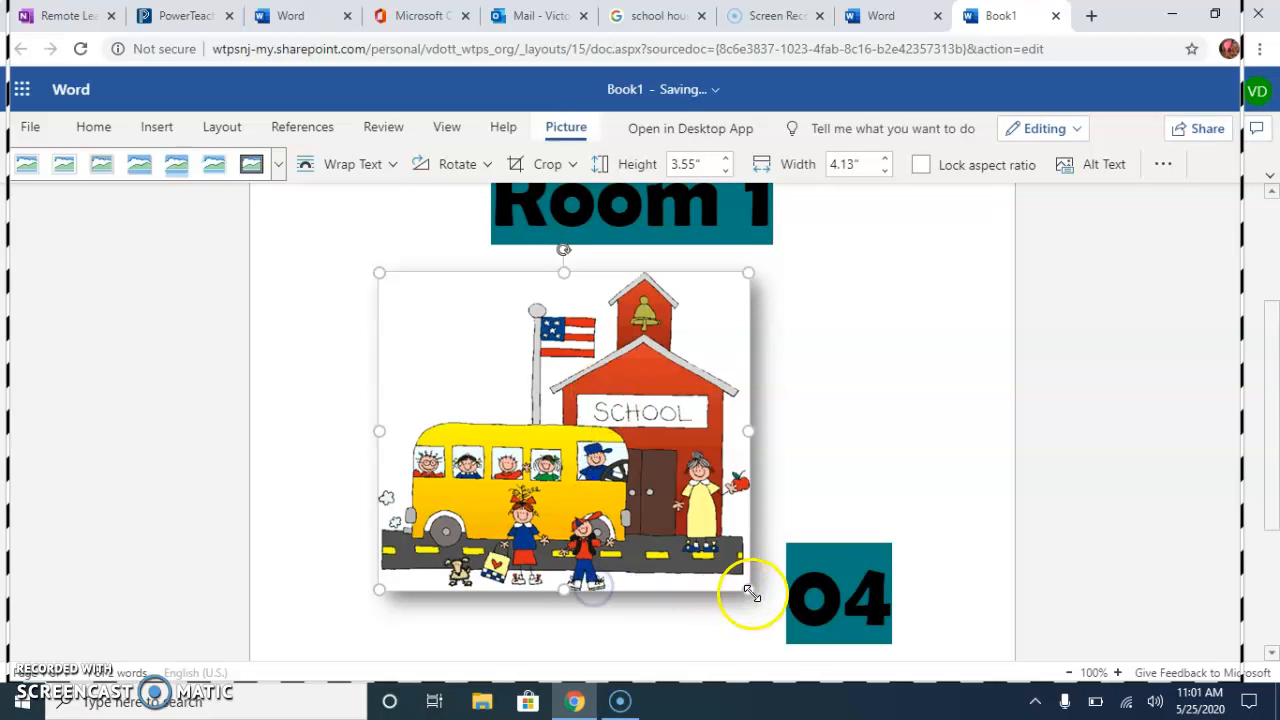
pyautogui.scroll(-4, 766, 346)
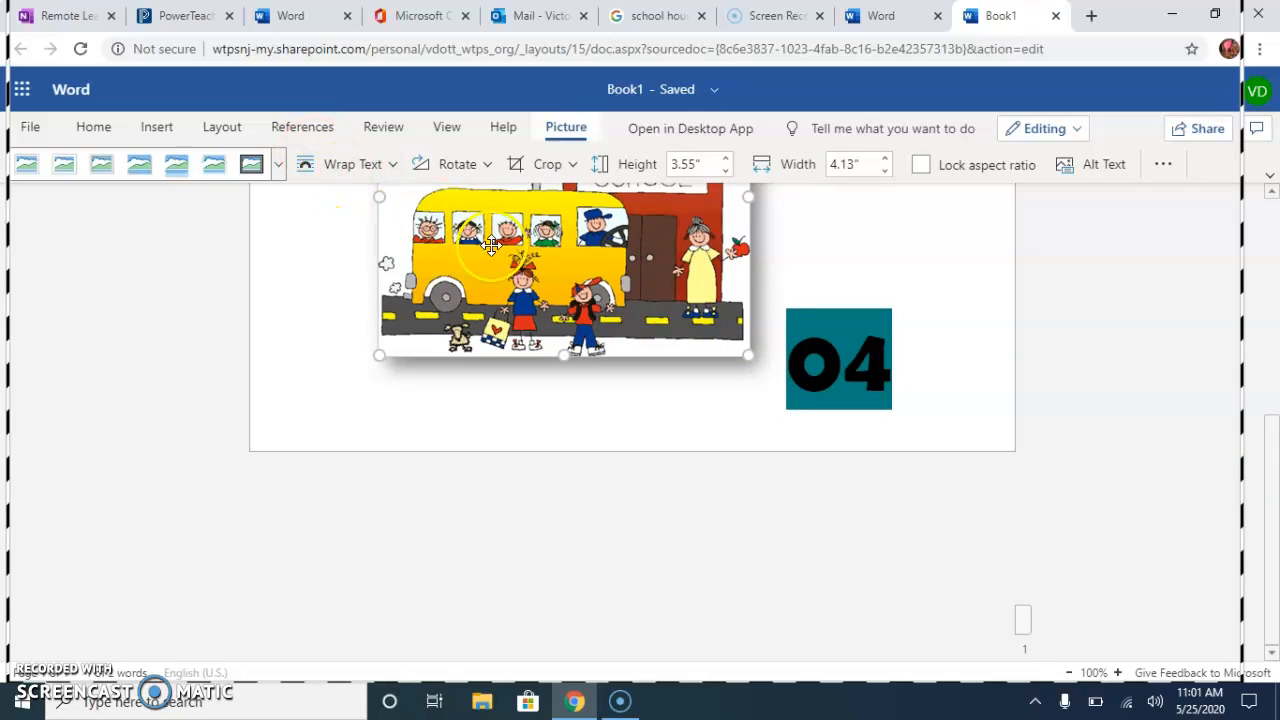
# - Try Behind Text wrapping on the school picture and reposition it on the page
pyautogui.click(367, 166)
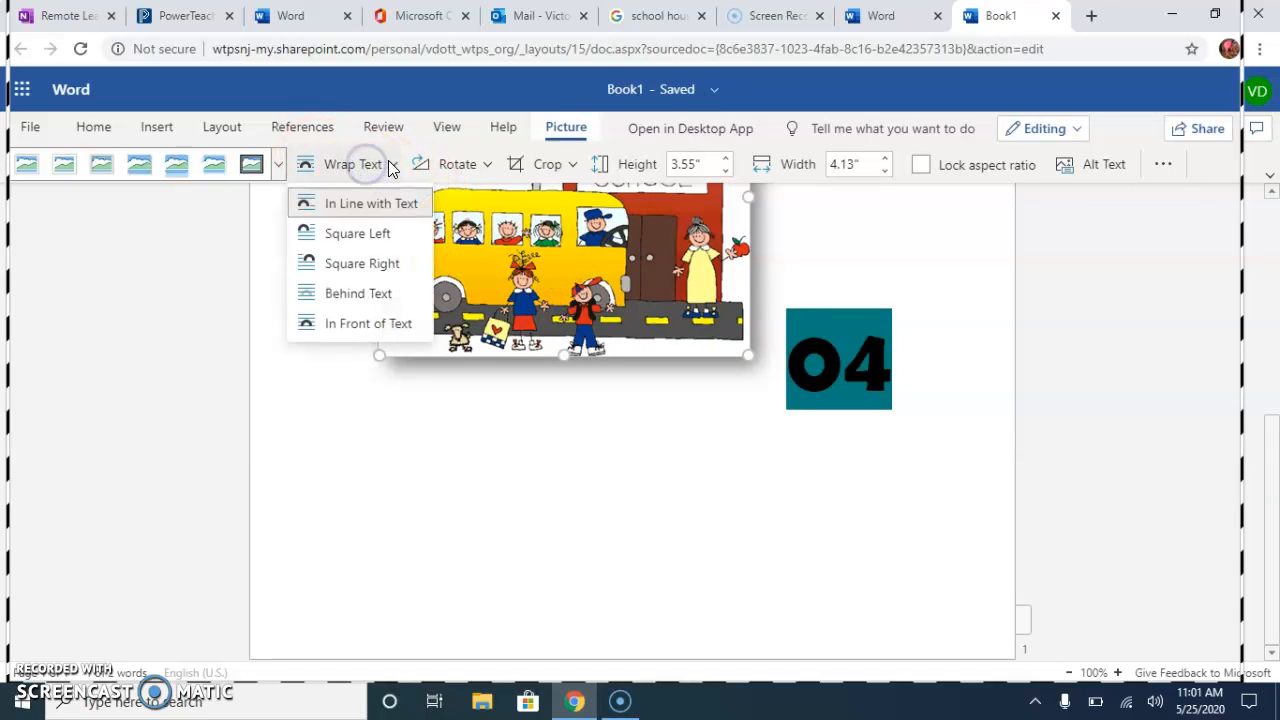
pyautogui.click(378, 305)
pyautogui.moveTo(626, 567); pyautogui.dragTo(626, 567)
pyautogui.moveTo(680, 487); pyautogui.dragTo(812, 580)
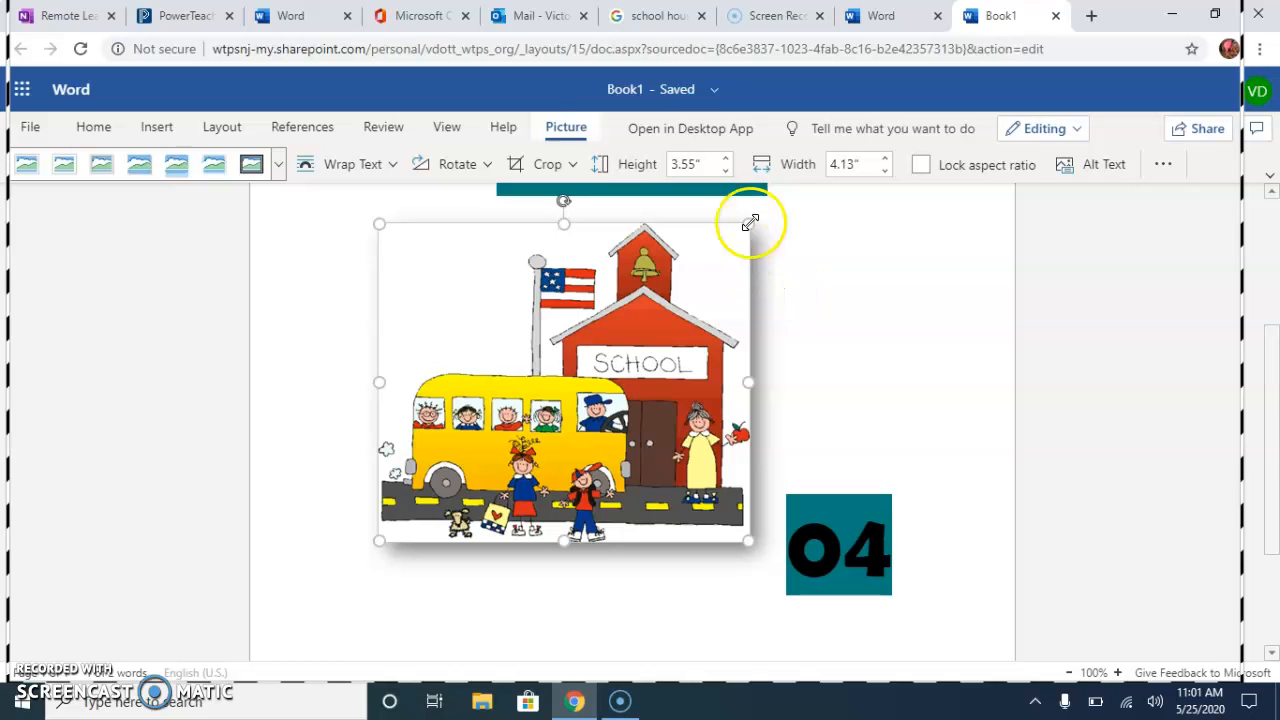
pyautogui.click(1101, 169)
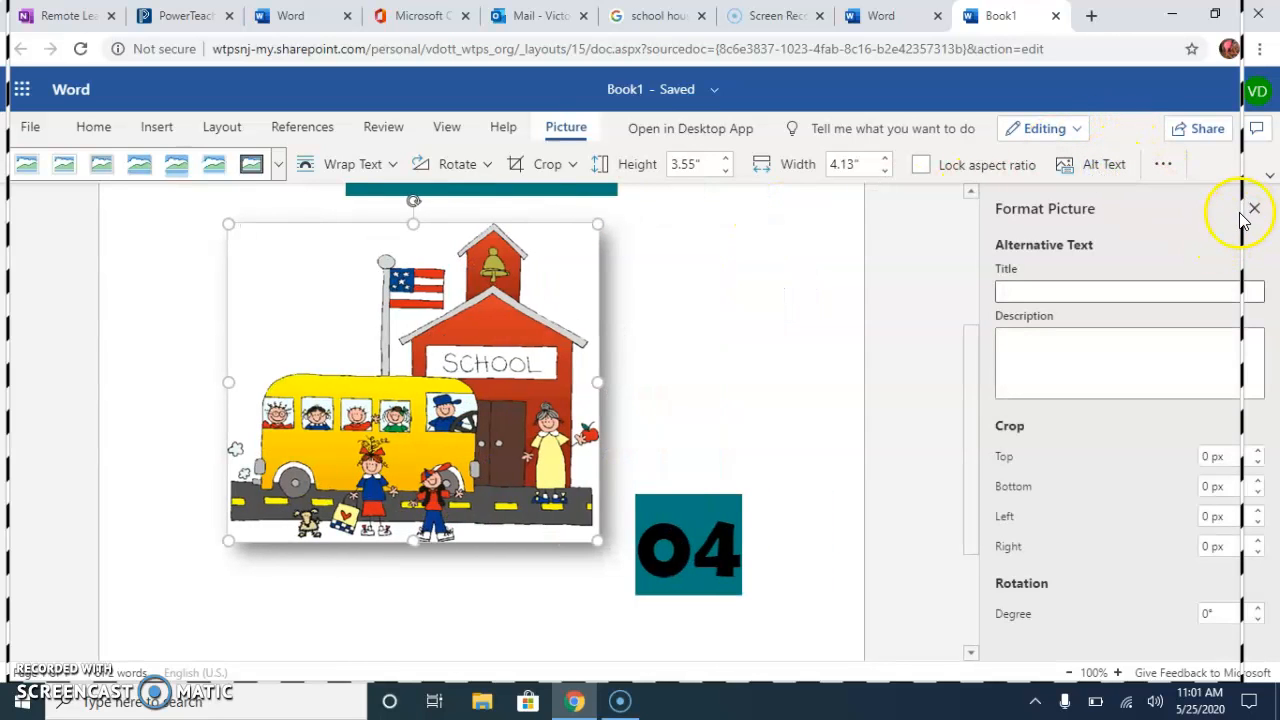
pyautogui.click(1258, 216)
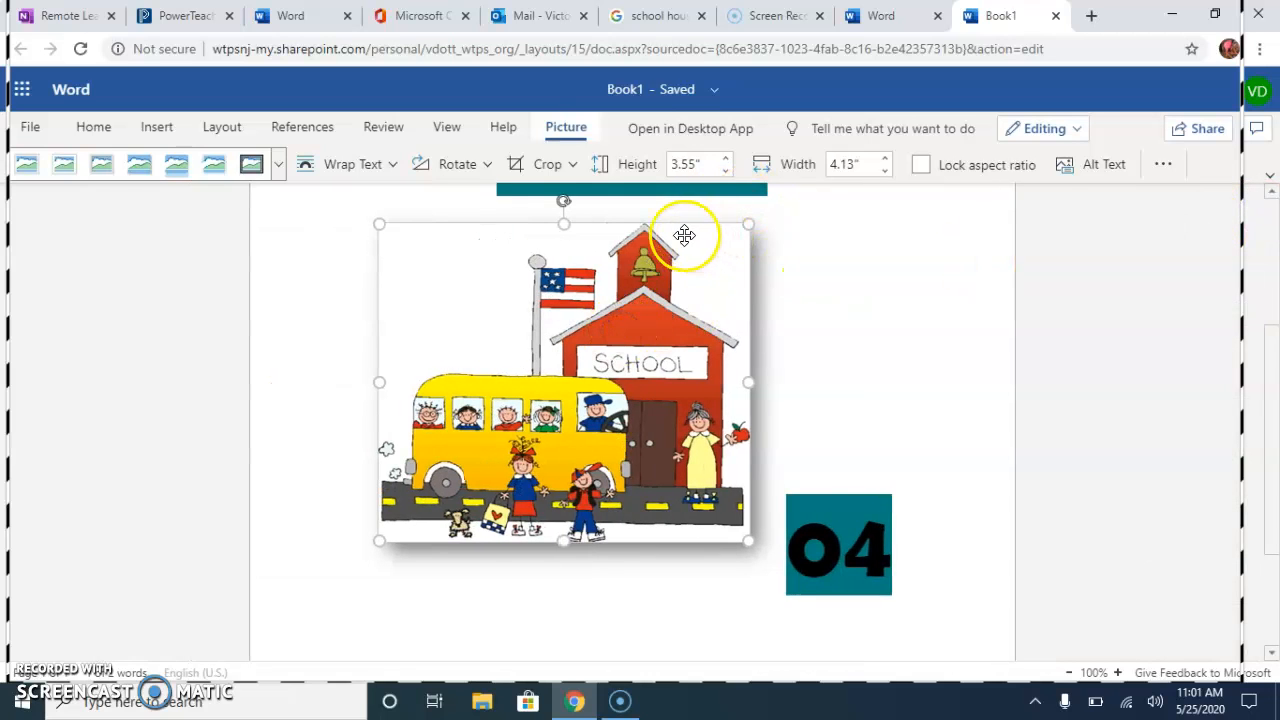
pyautogui.press('Delete')
pyautogui.hotkey('ctrl', 'z')
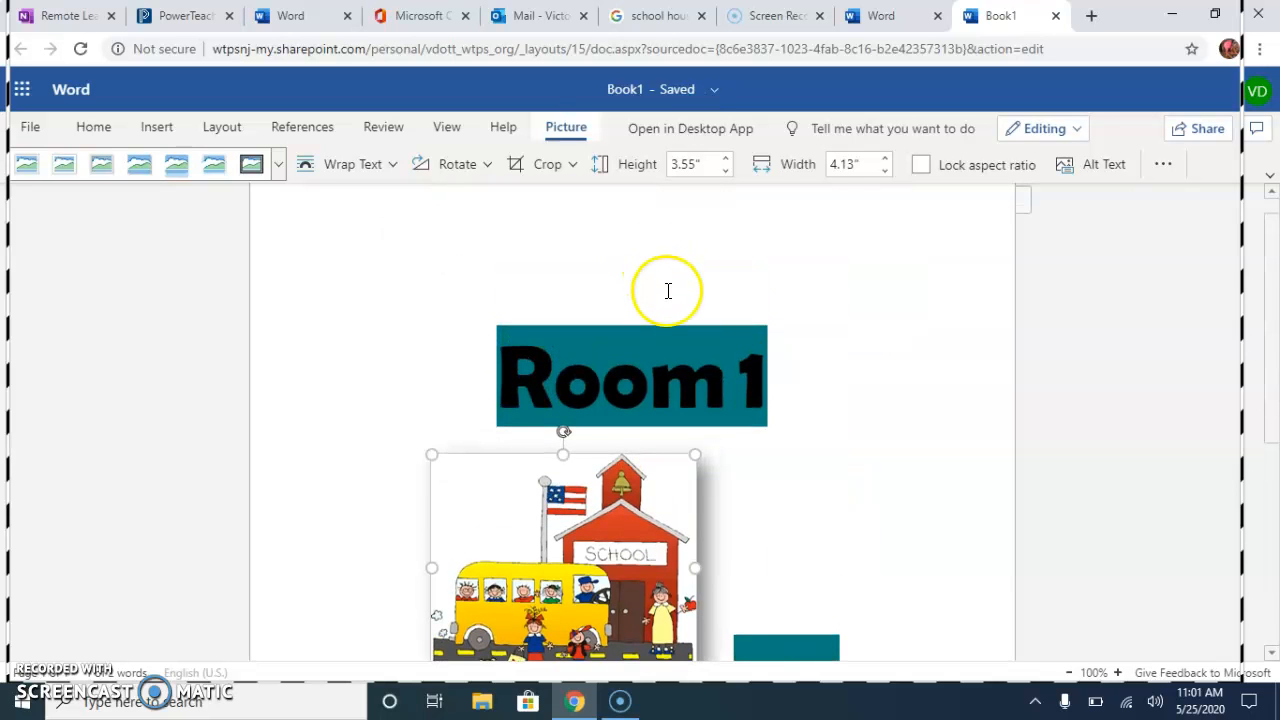
# - Resize the school picture to about 2.37" high by 2.76" wide and move it above the "Room 104" title
pyautogui.scroll(-1, 580, 660)
pyautogui.click(604, 492)
pyautogui.scroll(-1, 632, 420)
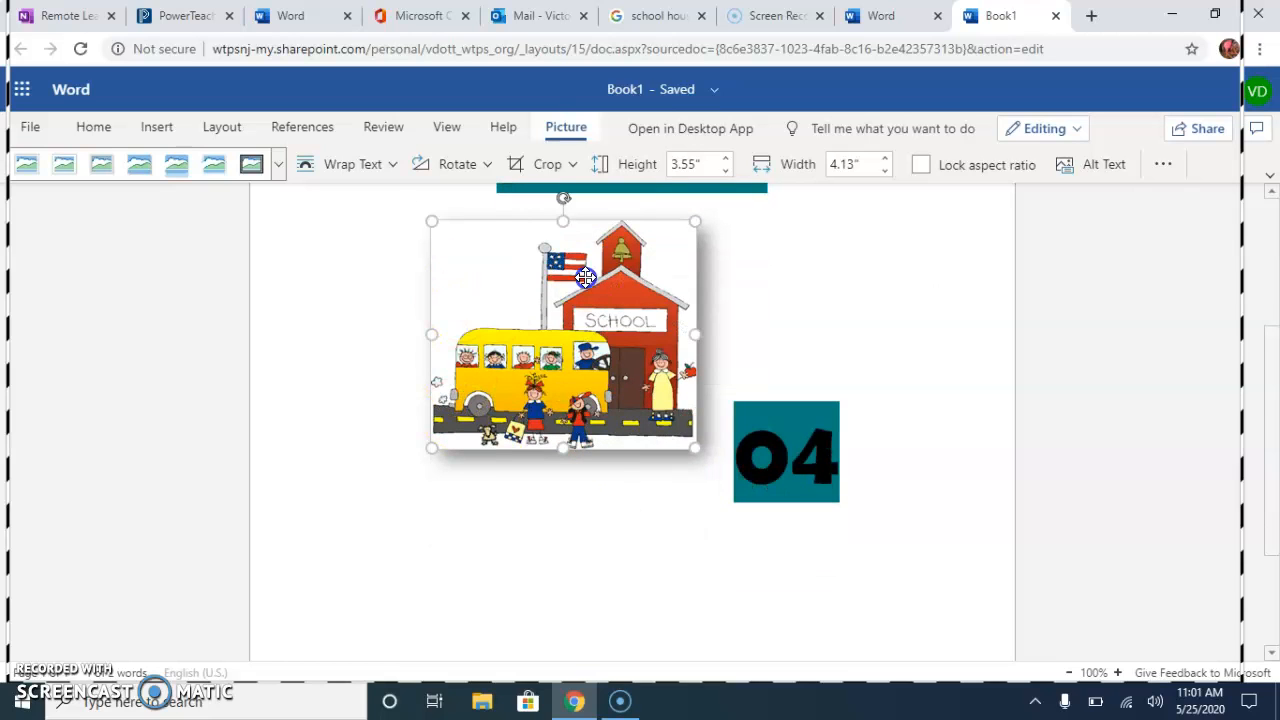
pyautogui.moveTo(473, 438); pyautogui.dragTo(480, 434)
pyautogui.scroll(4, 667, 304)
pyautogui.moveTo(699, 454); pyautogui.dragTo(594, 334)
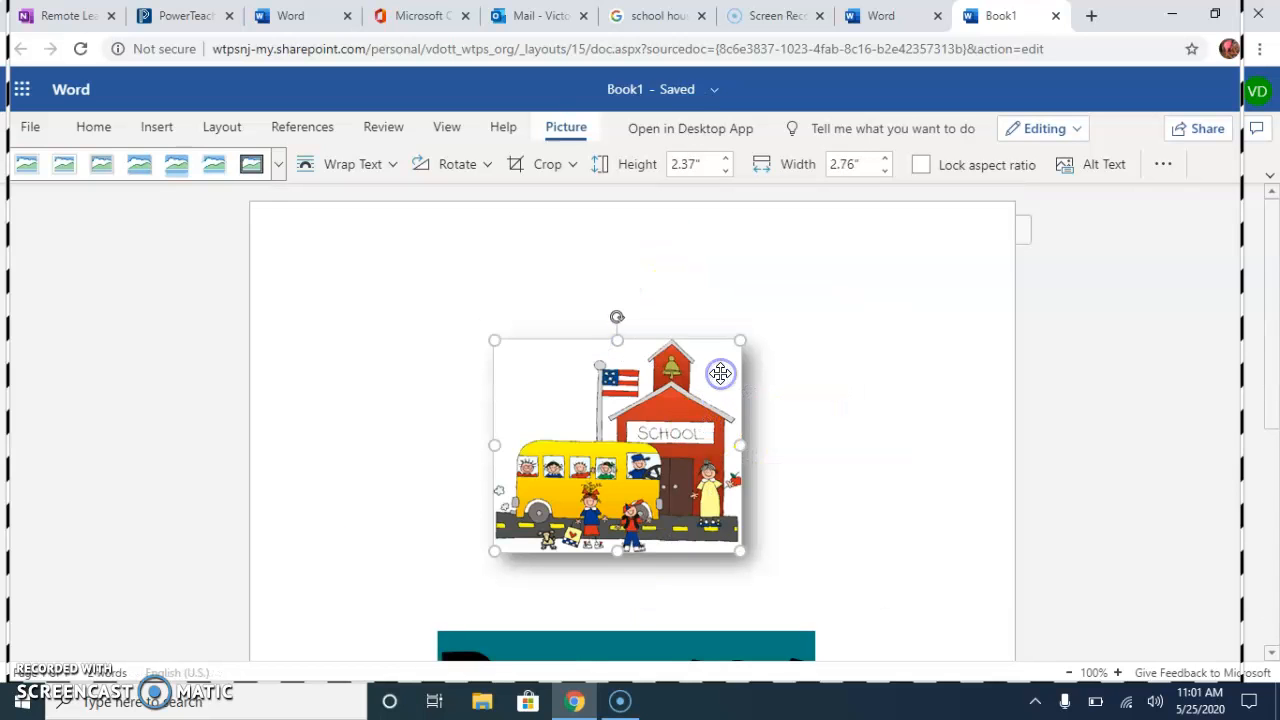
pyautogui.scroll(-4, 720, 373)
pyautogui.scroll(3, 720, 373)
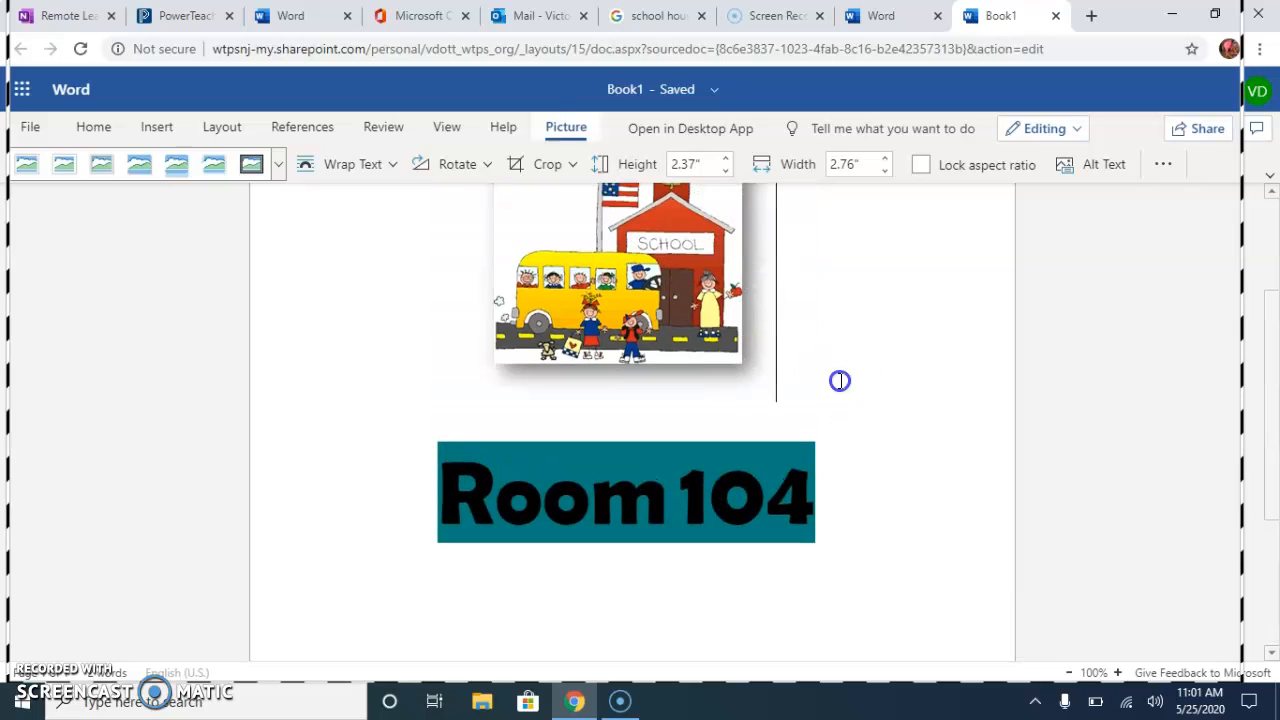
# - Start a second page after the "Room 104" title and place the text cursor on it
pyautogui.click(840, 380)
pyautogui.scroll(2, 840, 380)
pyautogui.scroll(-5, 841, 380)
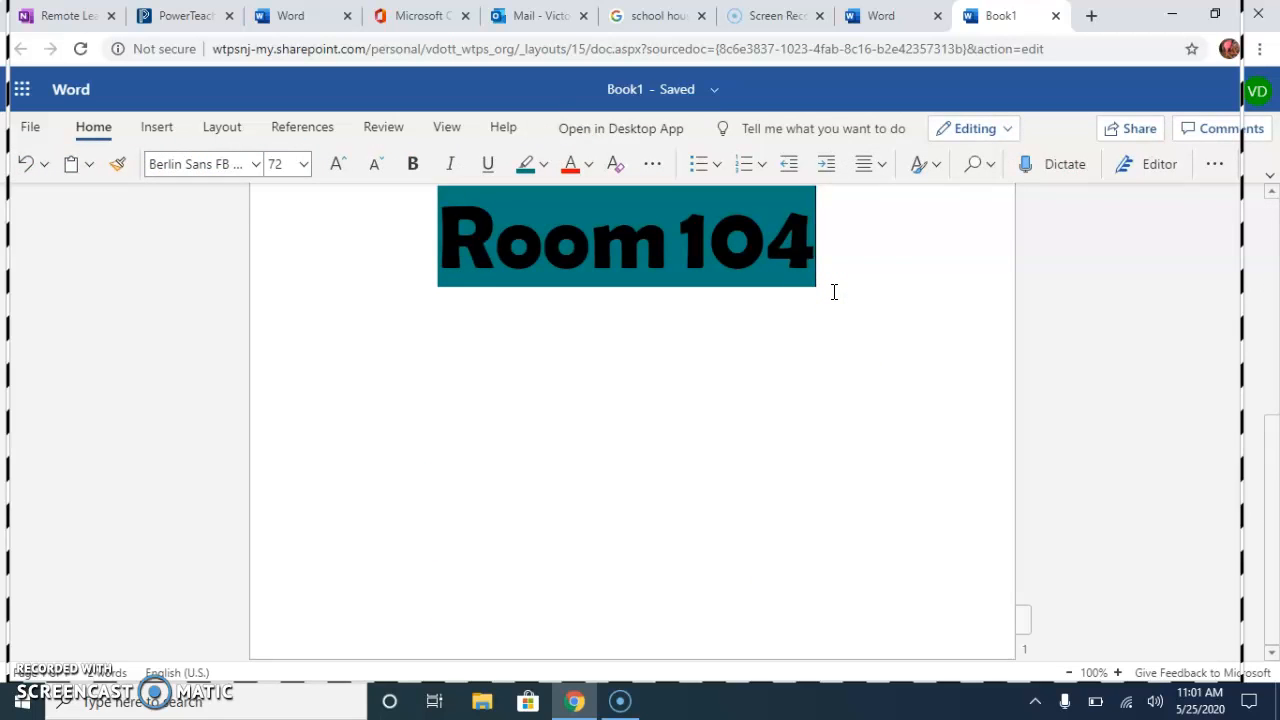
pyautogui.scroll(-3, 834, 291)
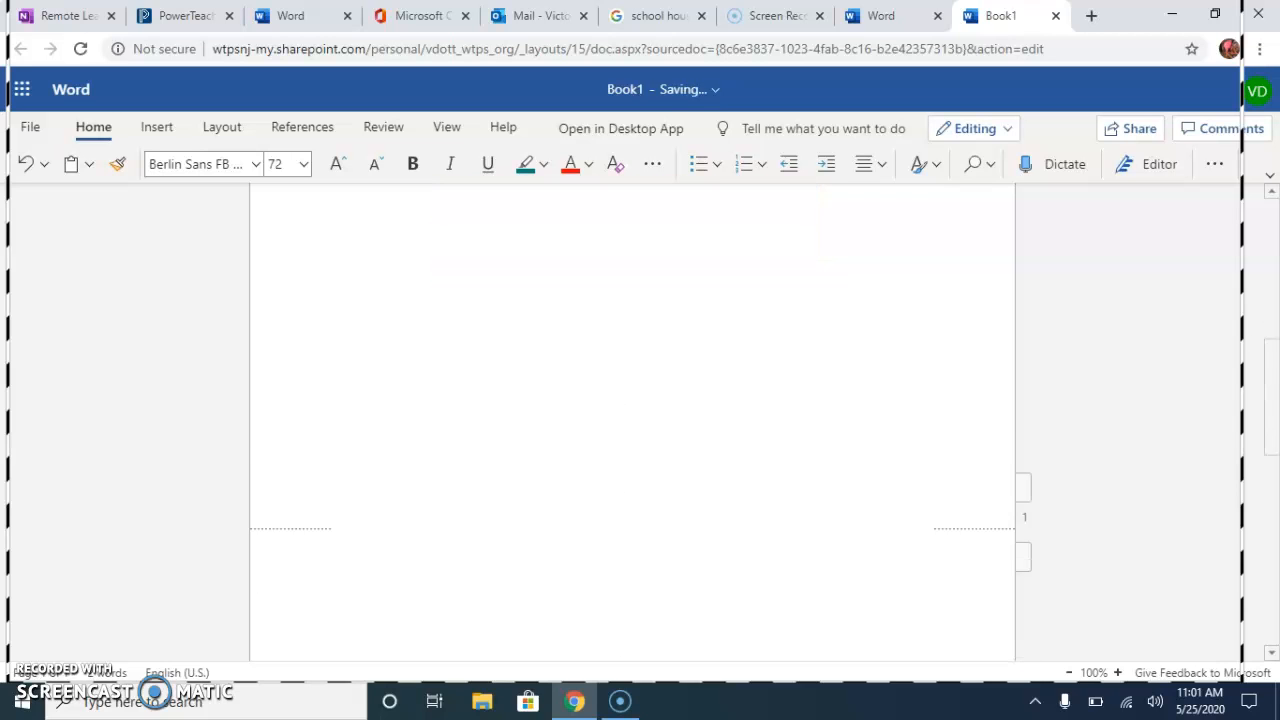
pyautogui.scroll(-1, 627, 589)
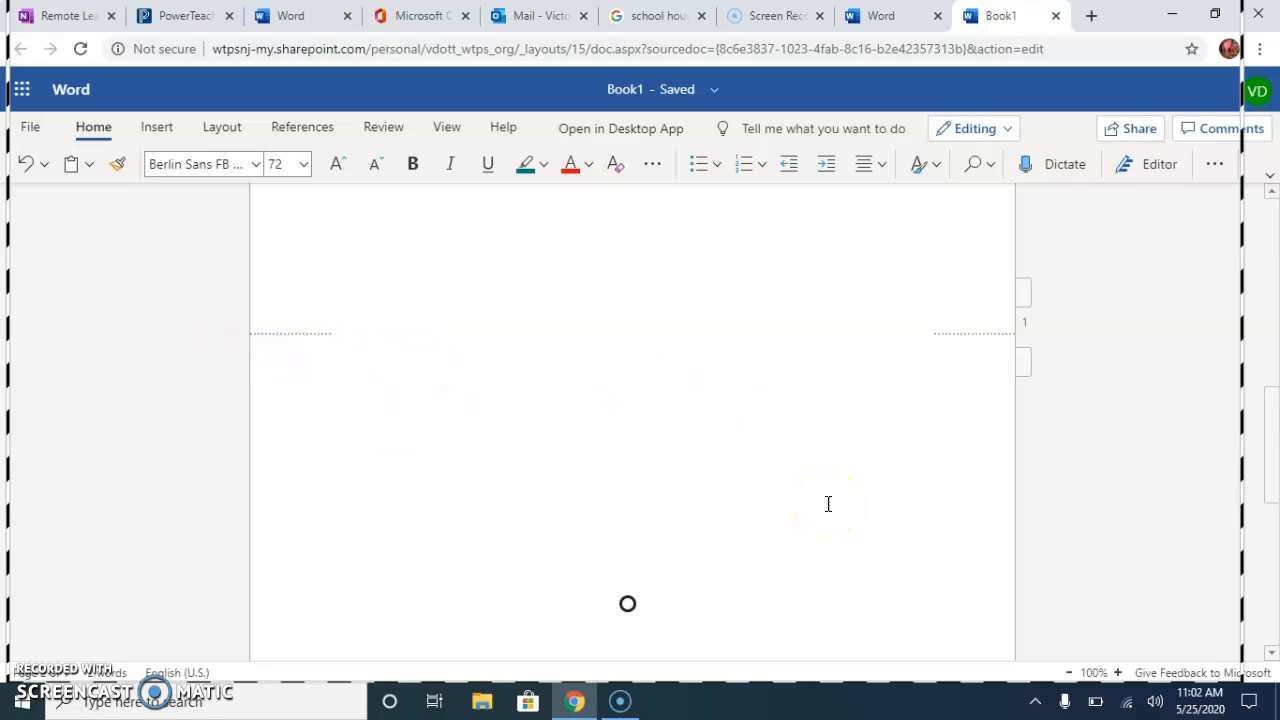
pyautogui.scroll(-2, 828, 504)
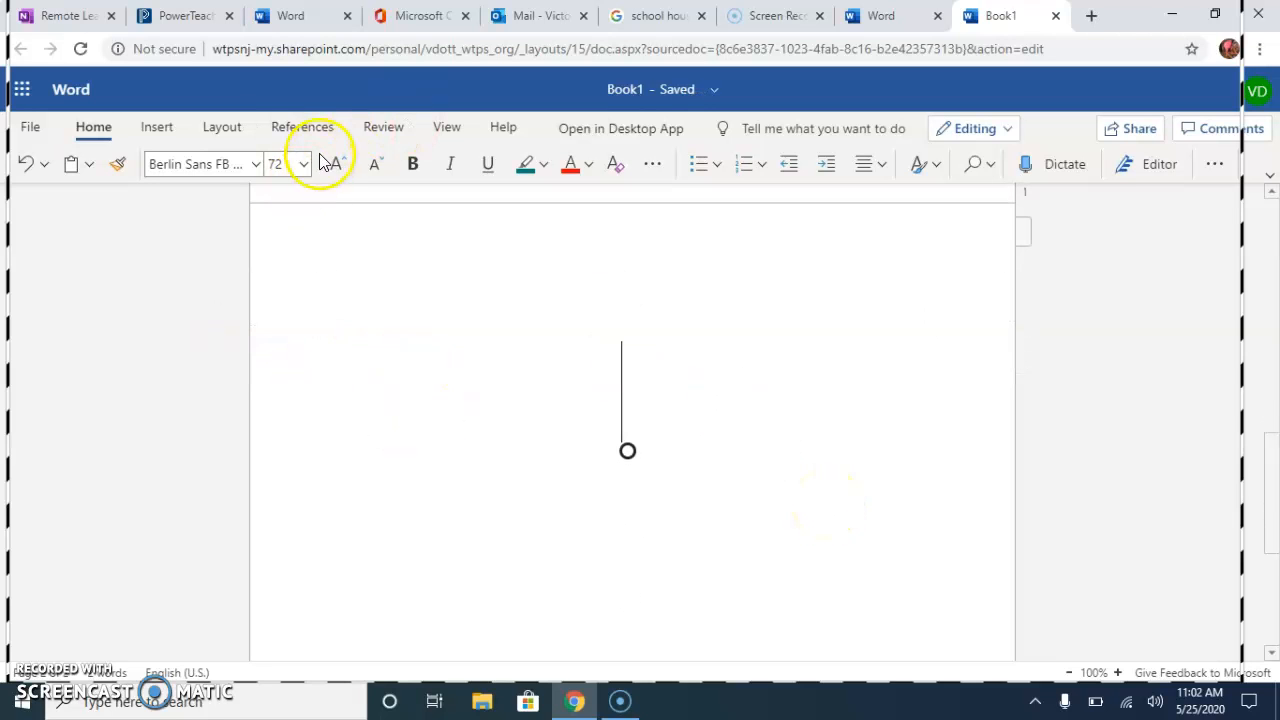
pyautogui.click(161, 129)
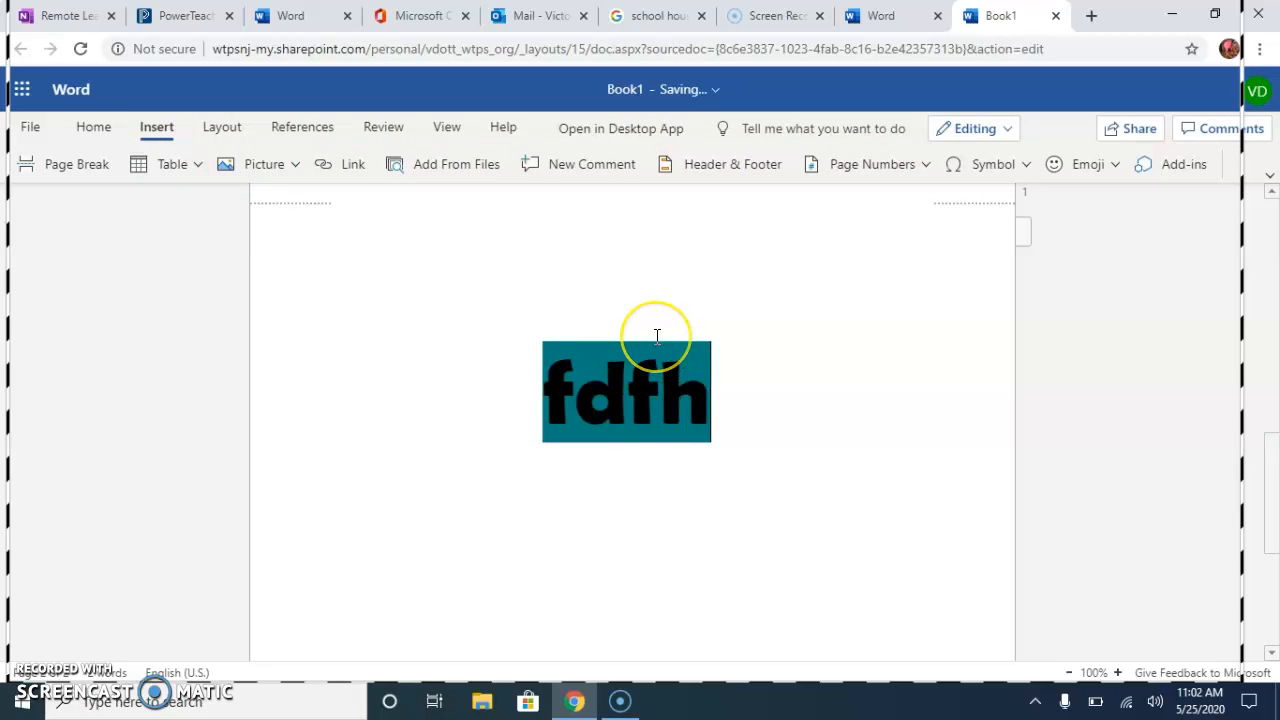
pyautogui.press('BackSpace')
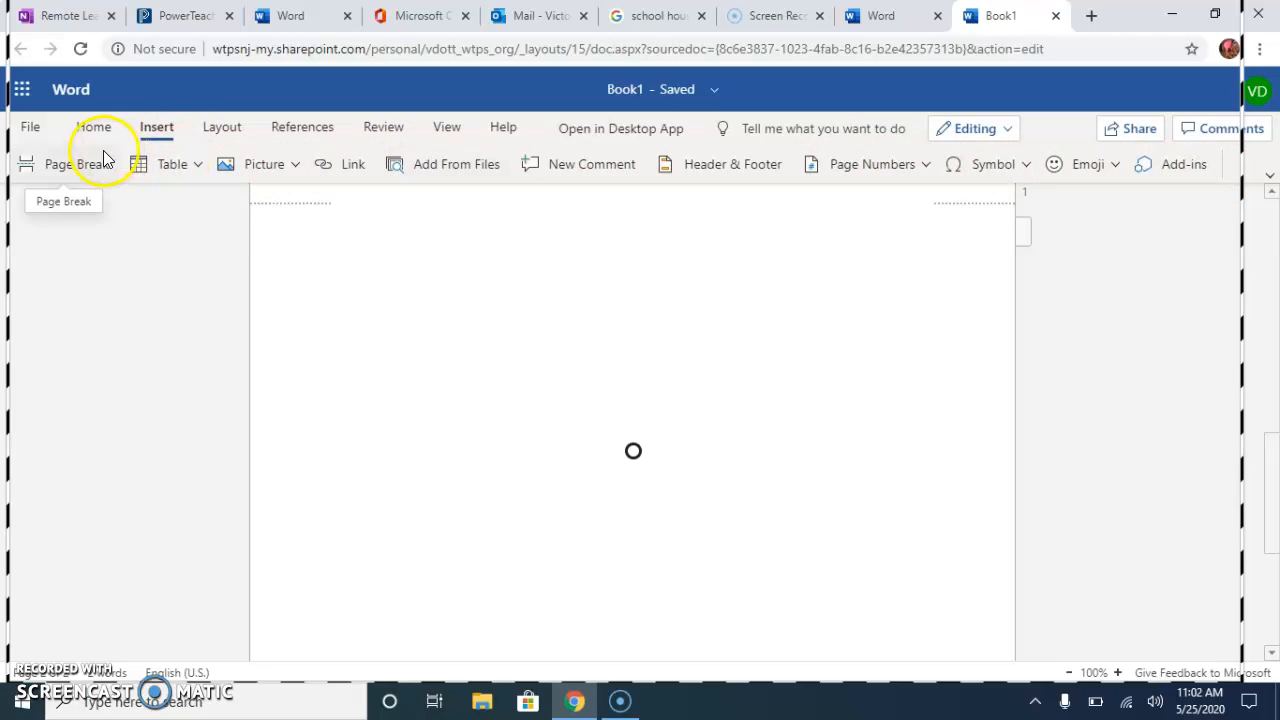
pyautogui.click(221, 132)
pyautogui.click(153, 128)
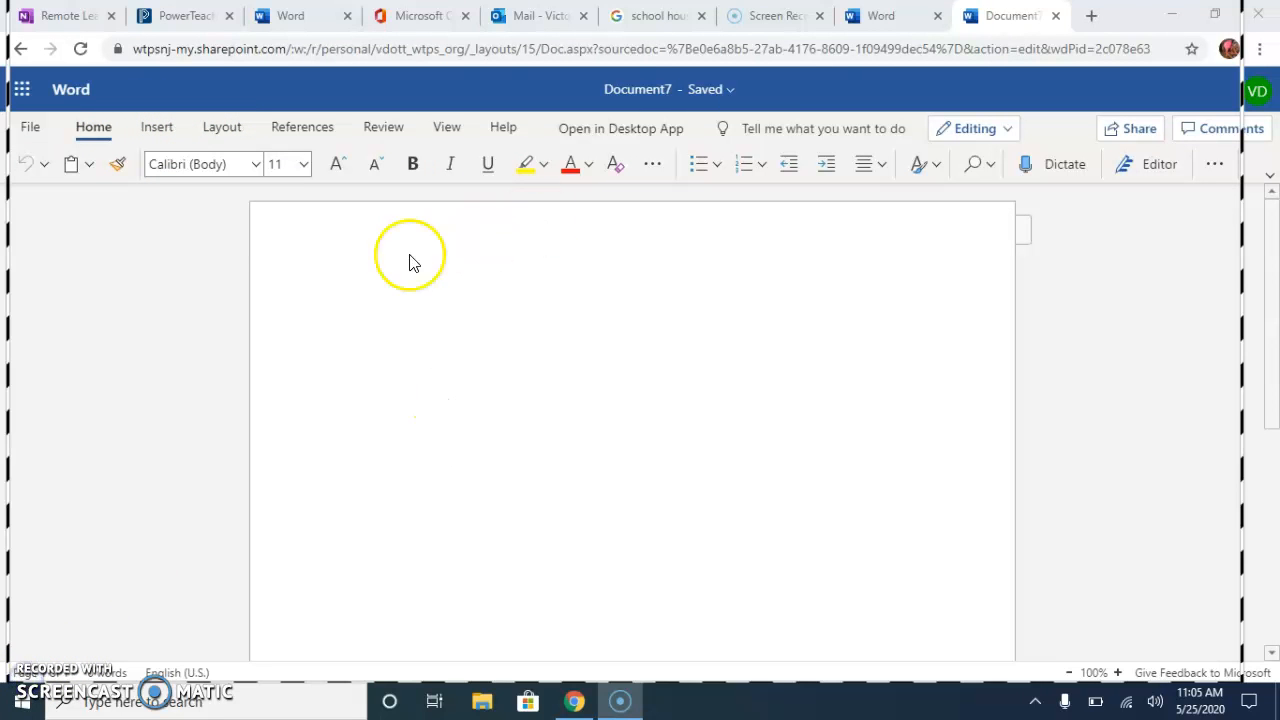
# - Switch to the Remote Learning OneNote notebook and open the children's book page with the example table in the IDR section
pyautogui.click(358, 336)
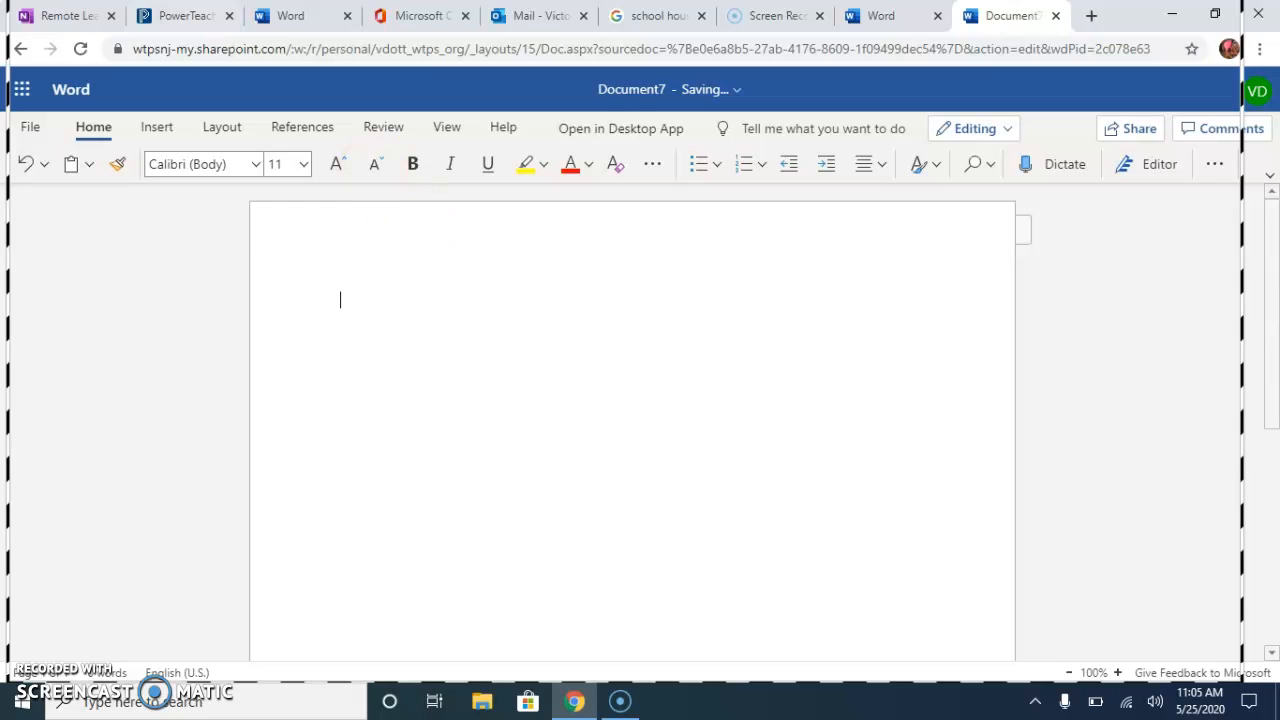
pyautogui.click(70, 16)
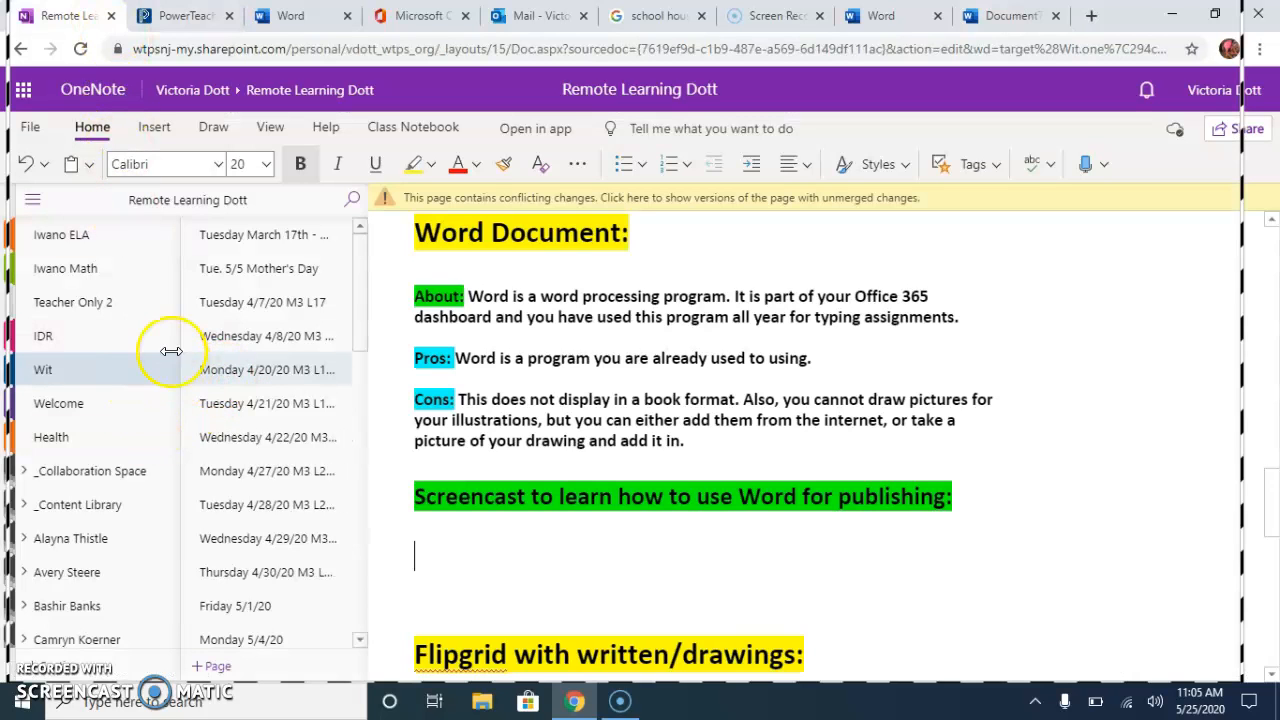
pyautogui.click(106, 338)
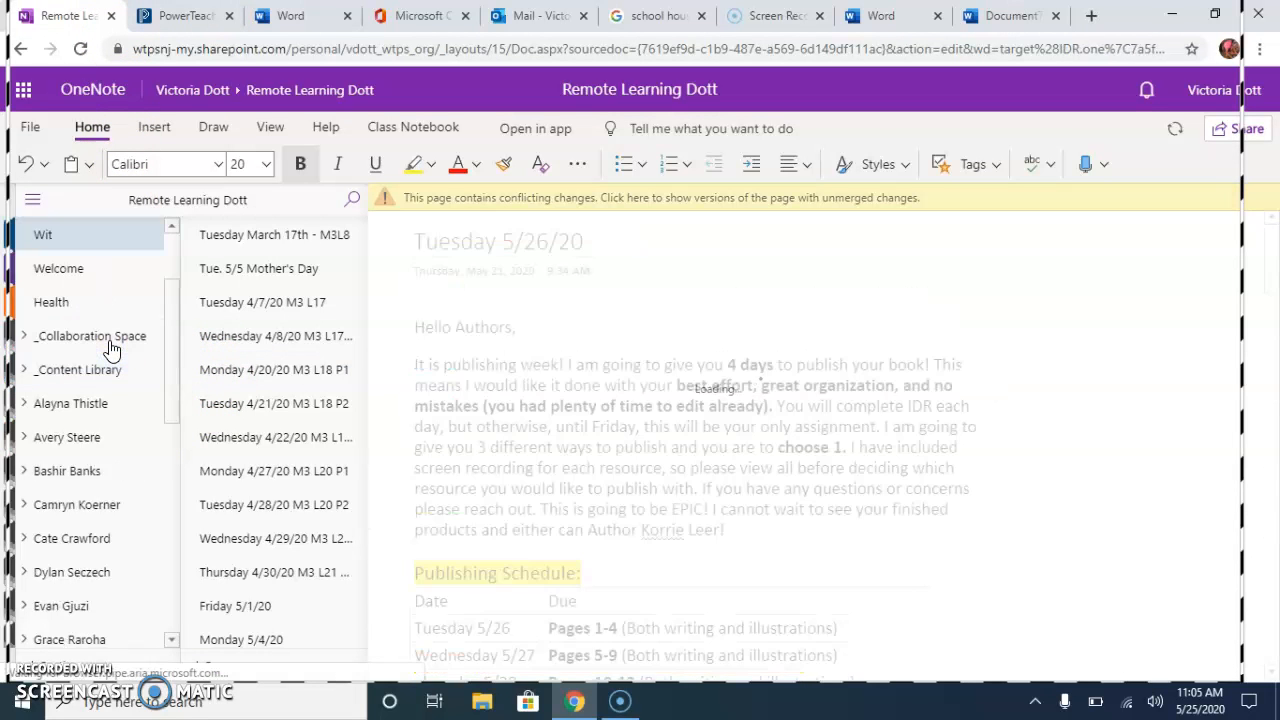
pyautogui.scroll(-10, 527, 420)
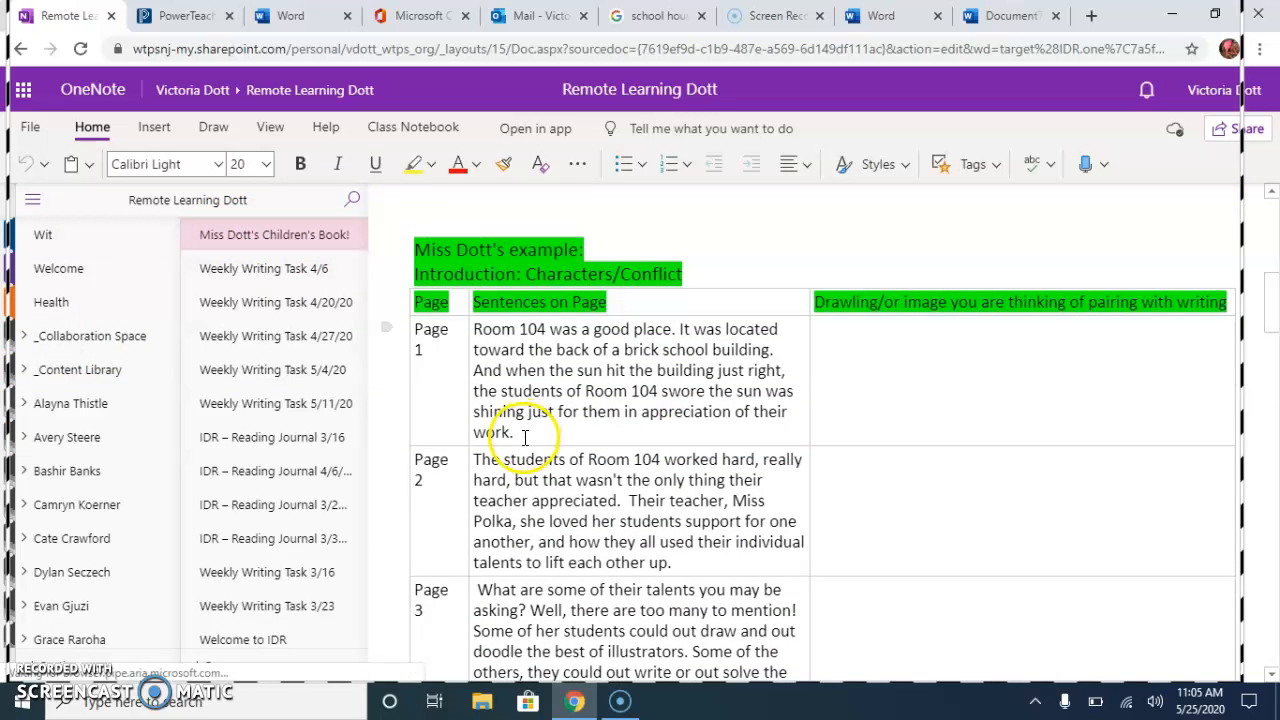
# - Copy the Page 1 sentences from the example table and switch to the Word home page
pyautogui.moveTo(522, 427); pyautogui.dragTo(476, 334)
pyautogui.hotkey('ctrl', 'c')
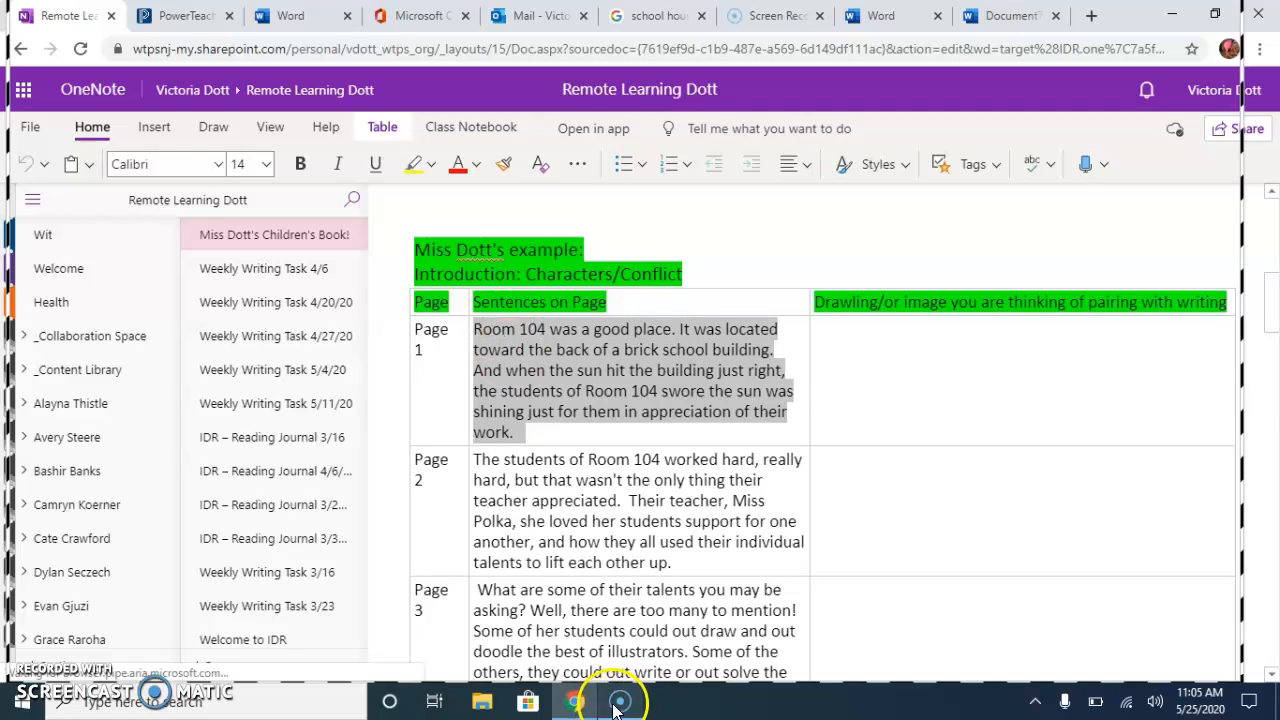
pyautogui.click(290, 15)
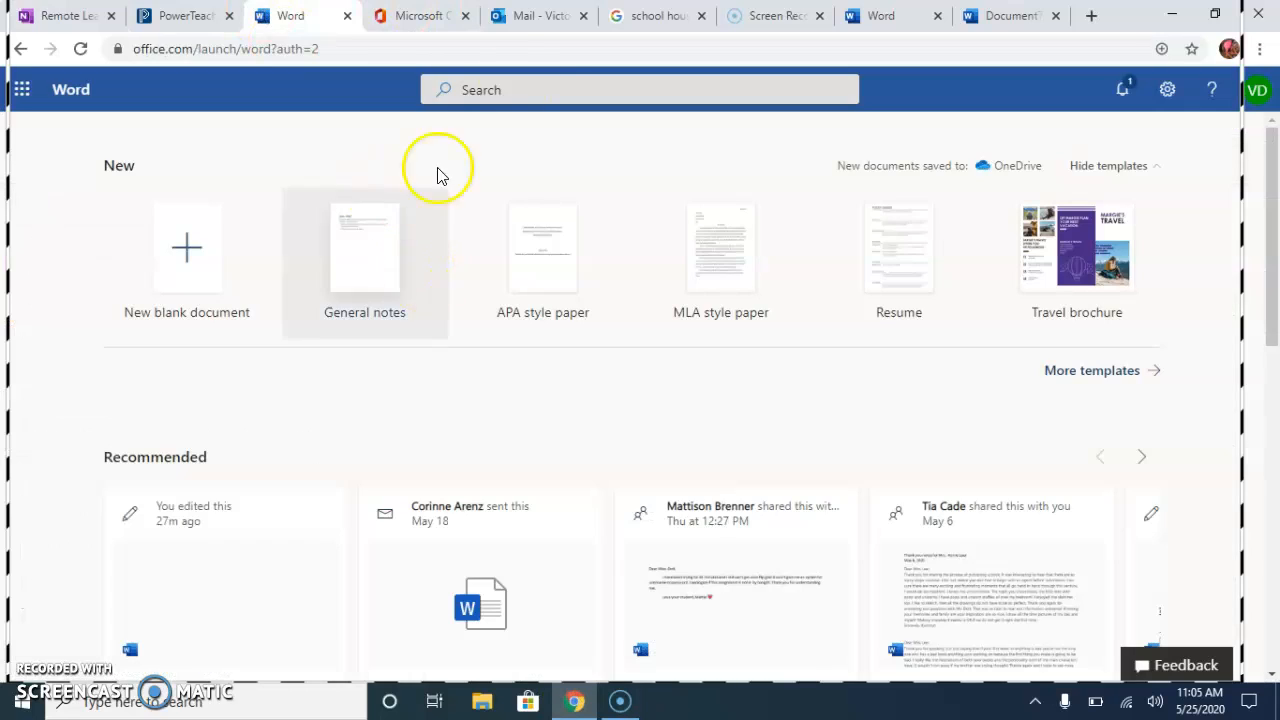
# - Switch to the blank Document7 and paste the Page 1 sentences, leaving the text cursor on a new line below them
pyautogui.click(882, 16)
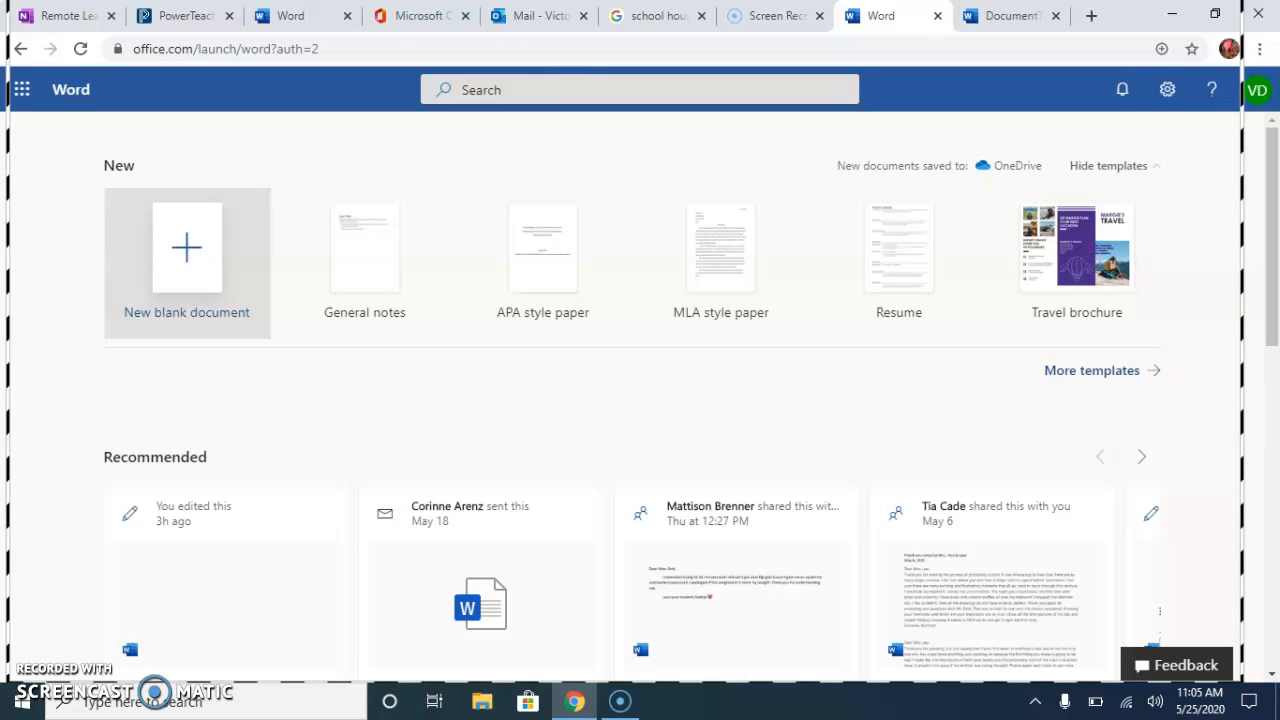
pyautogui.click(1012, 16)
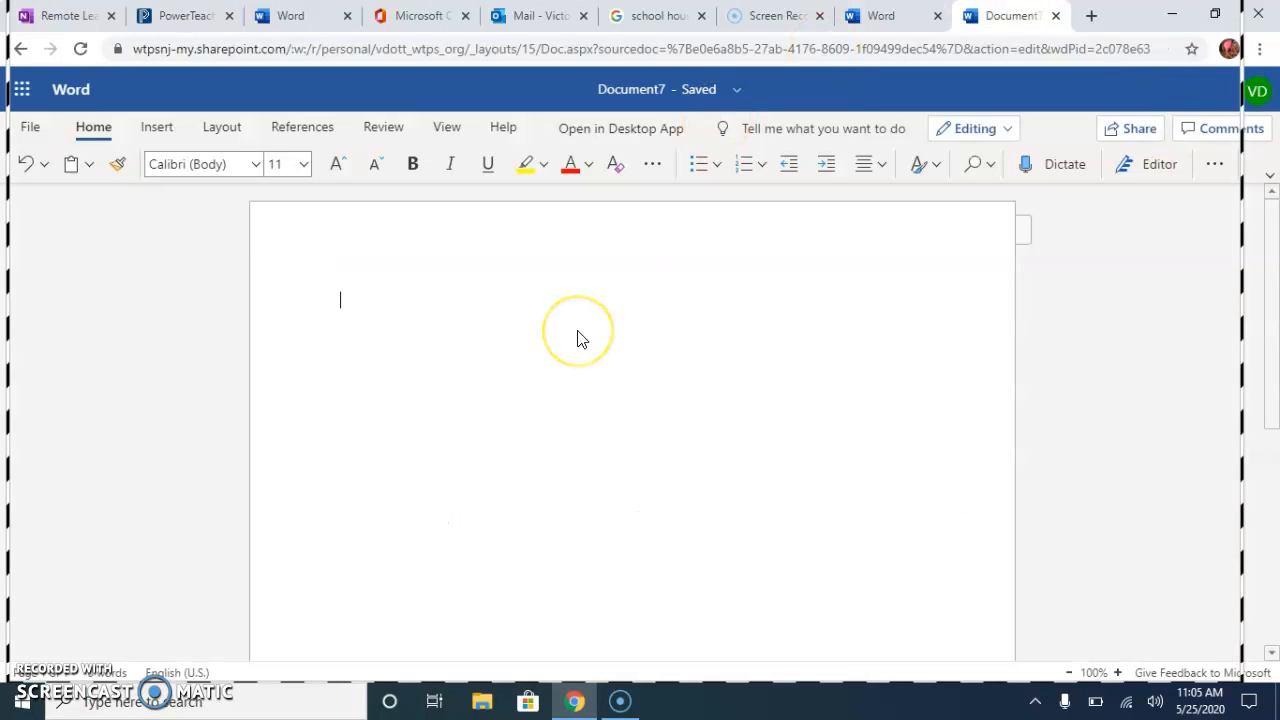
pyautogui.hotkey('ctrl', 'v')
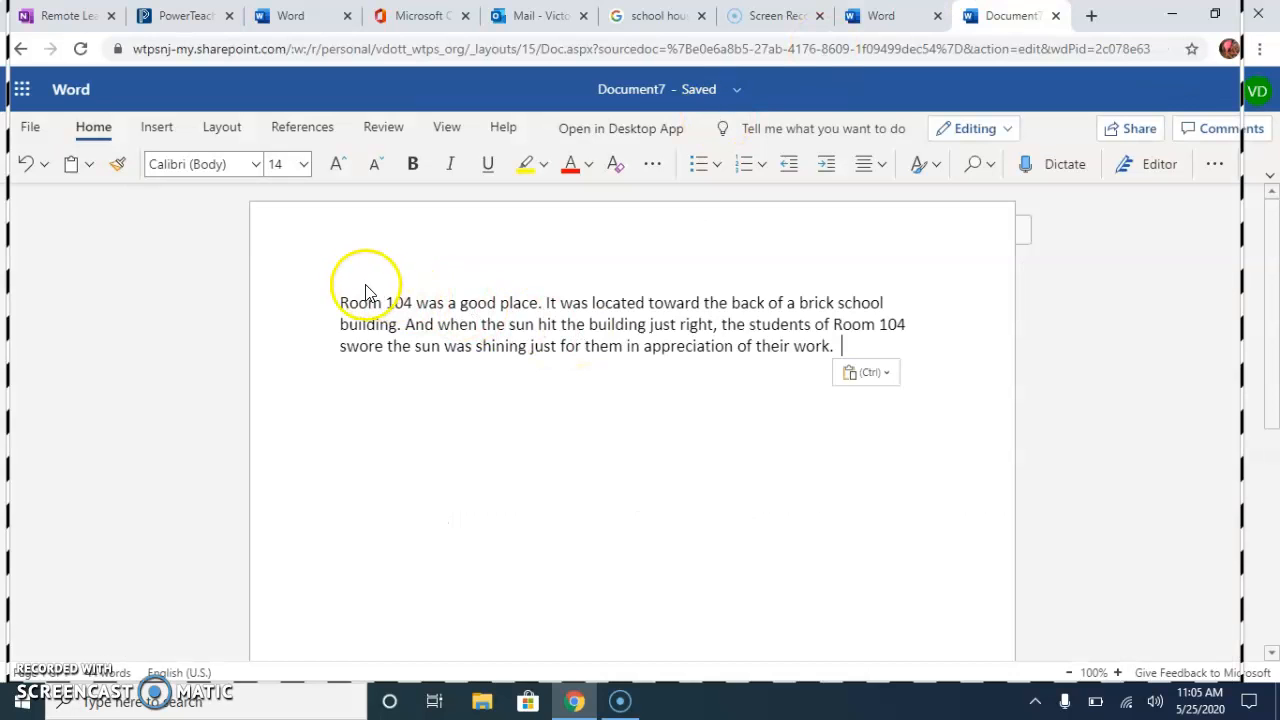
pyautogui.scroll(-1, 578, 343)
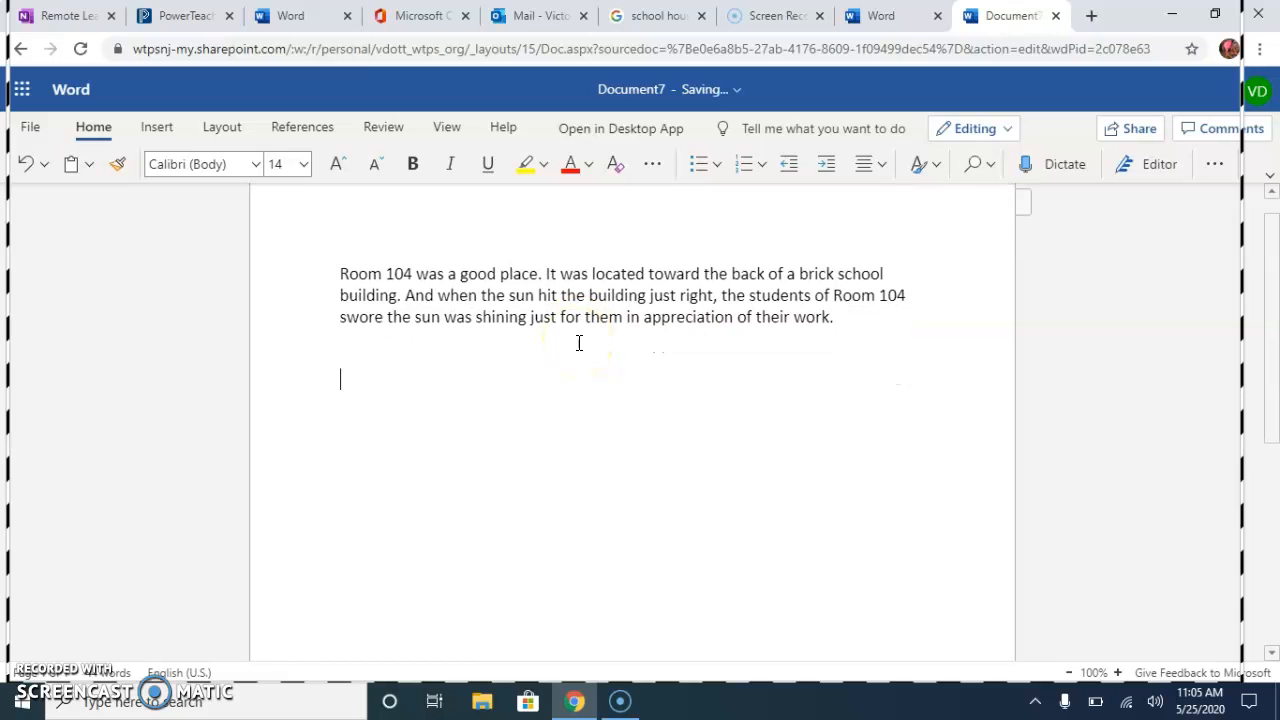
# - Insert the hand-drawn schoolhouse and sun picture from this device below the Page 1 sentences
pyautogui.click(158, 122)
pyautogui.click(238, 166)
pyautogui.click(262, 231)
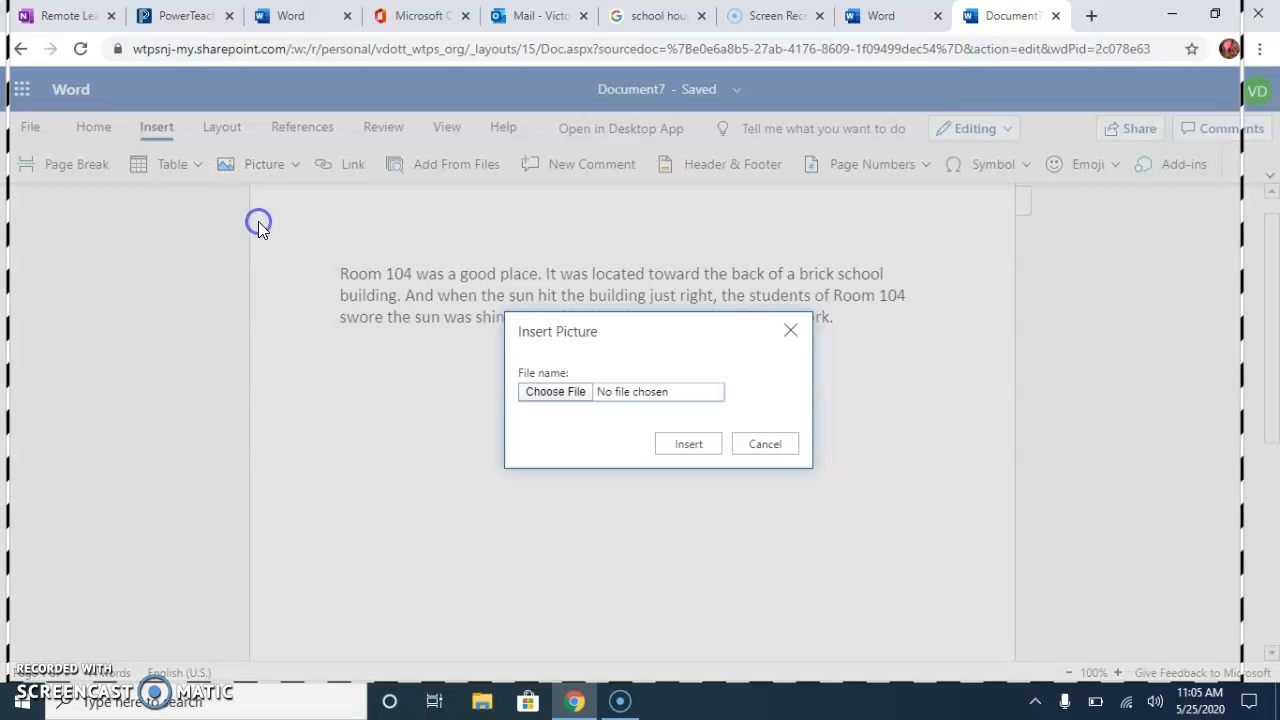
pyautogui.click(571, 393)
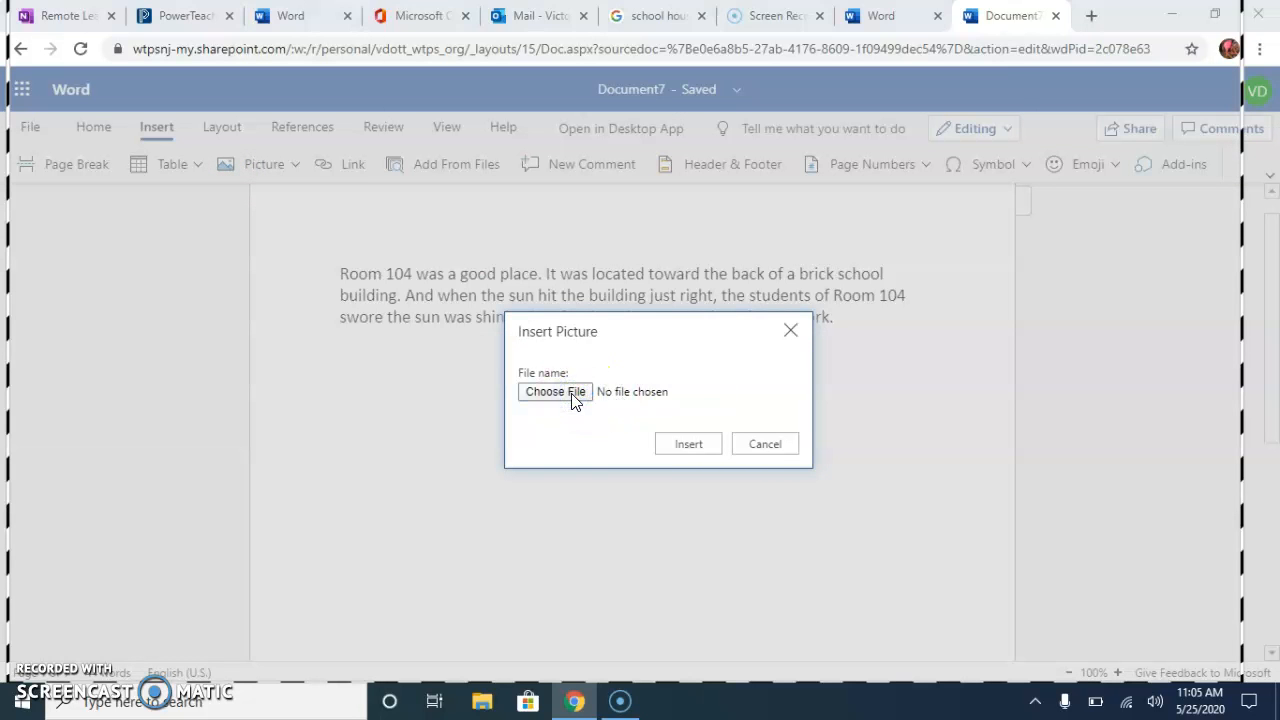
pyautogui.click(807, 171)
pyautogui.click(860, 418)
pyautogui.click(692, 443)
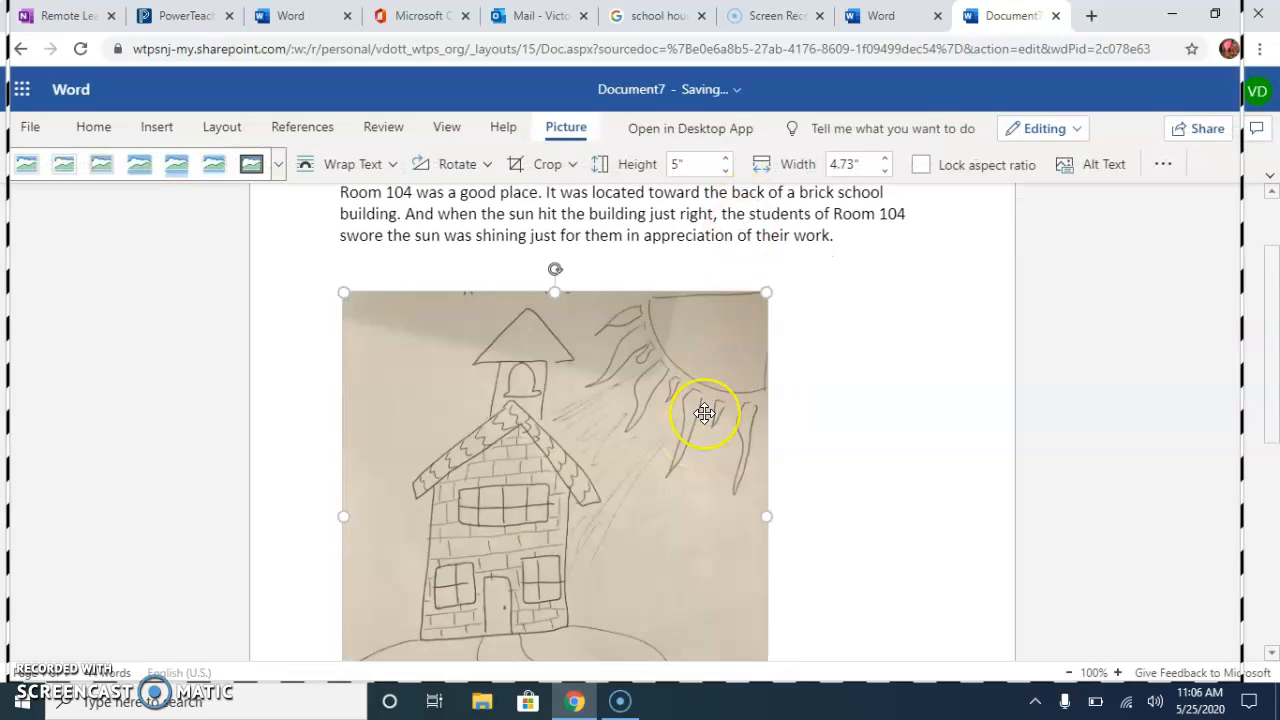
# - Enlarge the schoolhouse drawing to about 5.45" high by 5.15" wide
pyautogui.scroll(-1, 705, 413)
pyautogui.scroll(-1, 705, 413)
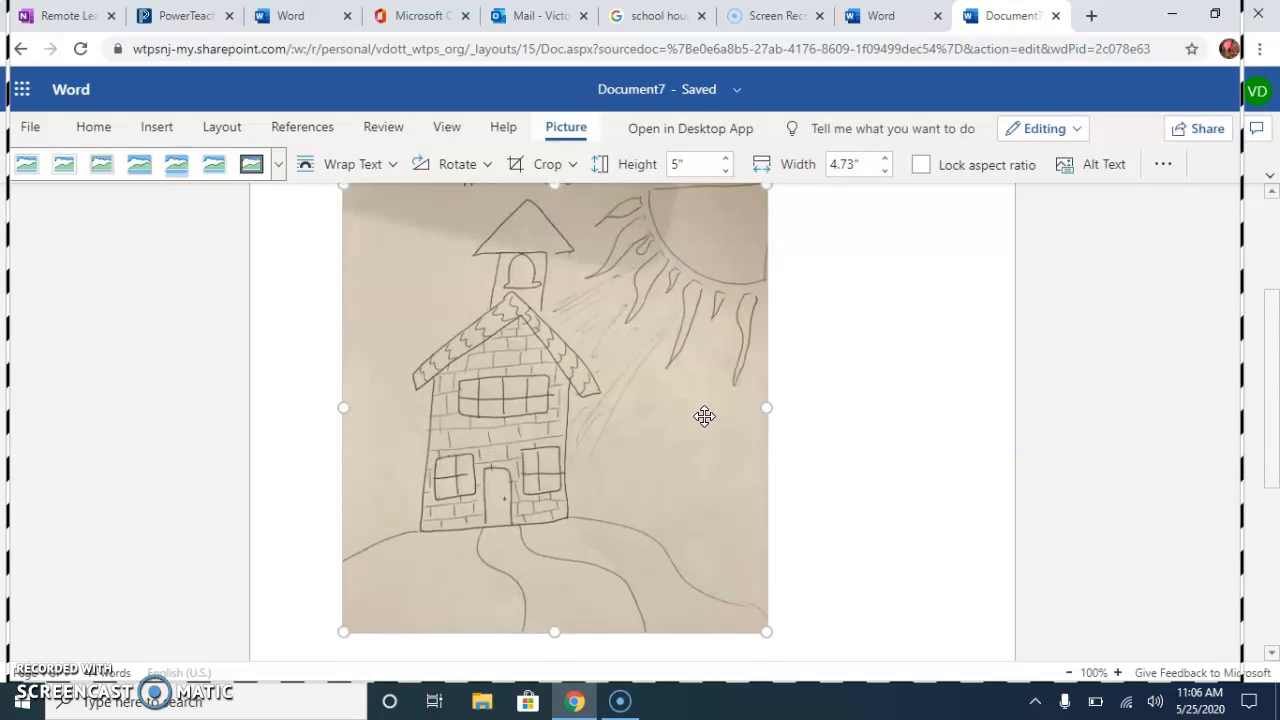
pyautogui.moveTo(766, 631); pyautogui.dragTo(886, 677)
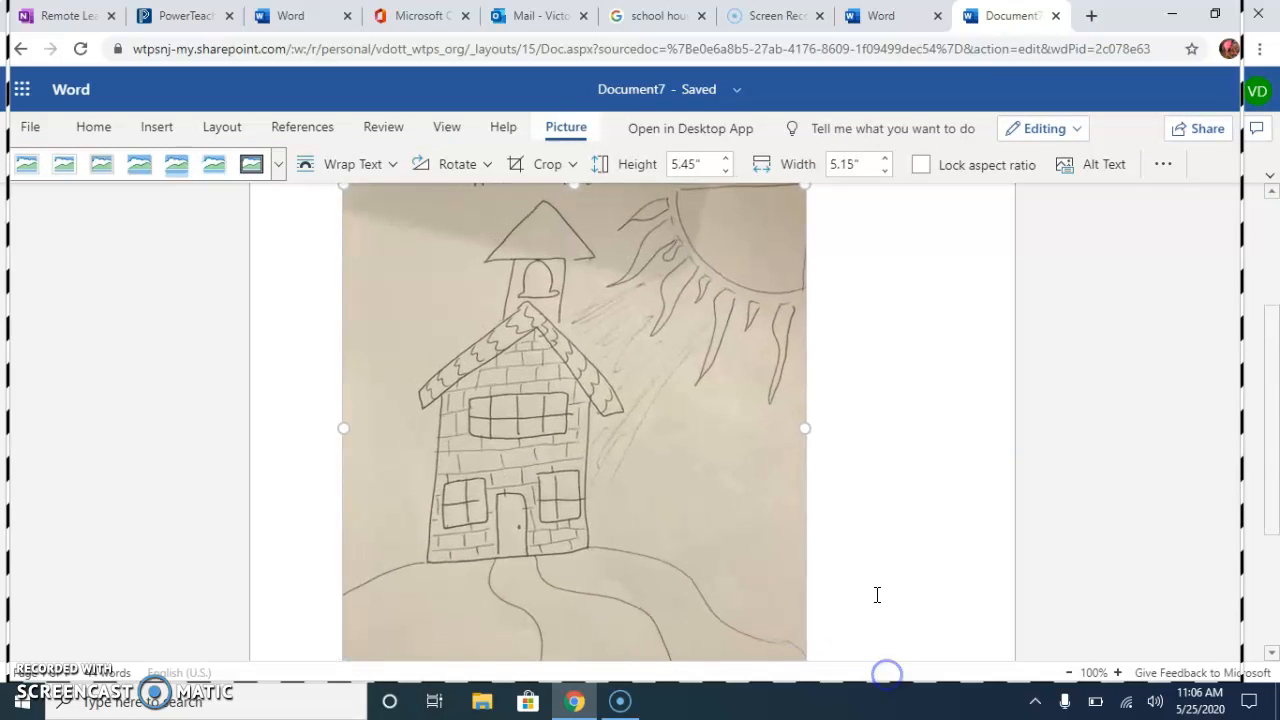
pyautogui.scroll(1, 874, 534)
# - Add blank lines after the schoolhouse drawing until the text cursor is on a second page
pyautogui.click(873, 535)
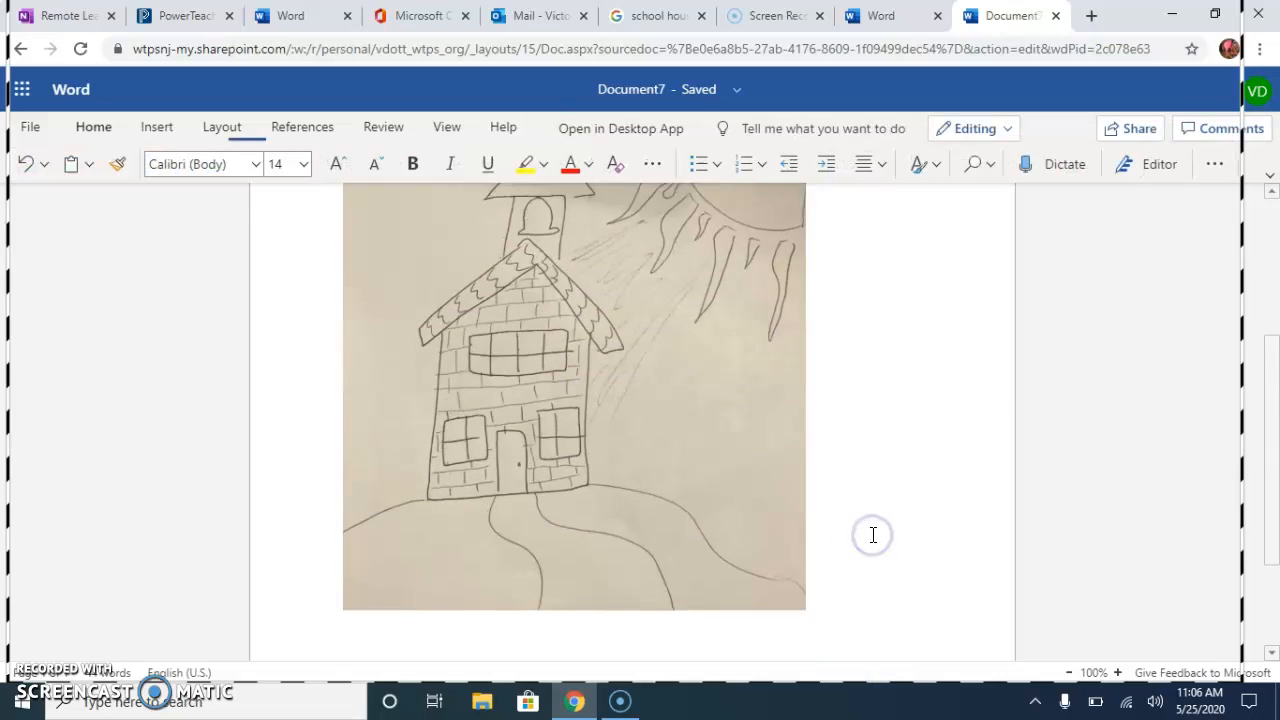
pyautogui.press('Return')
pyautogui.press('Return')
pyautogui.press('Return')
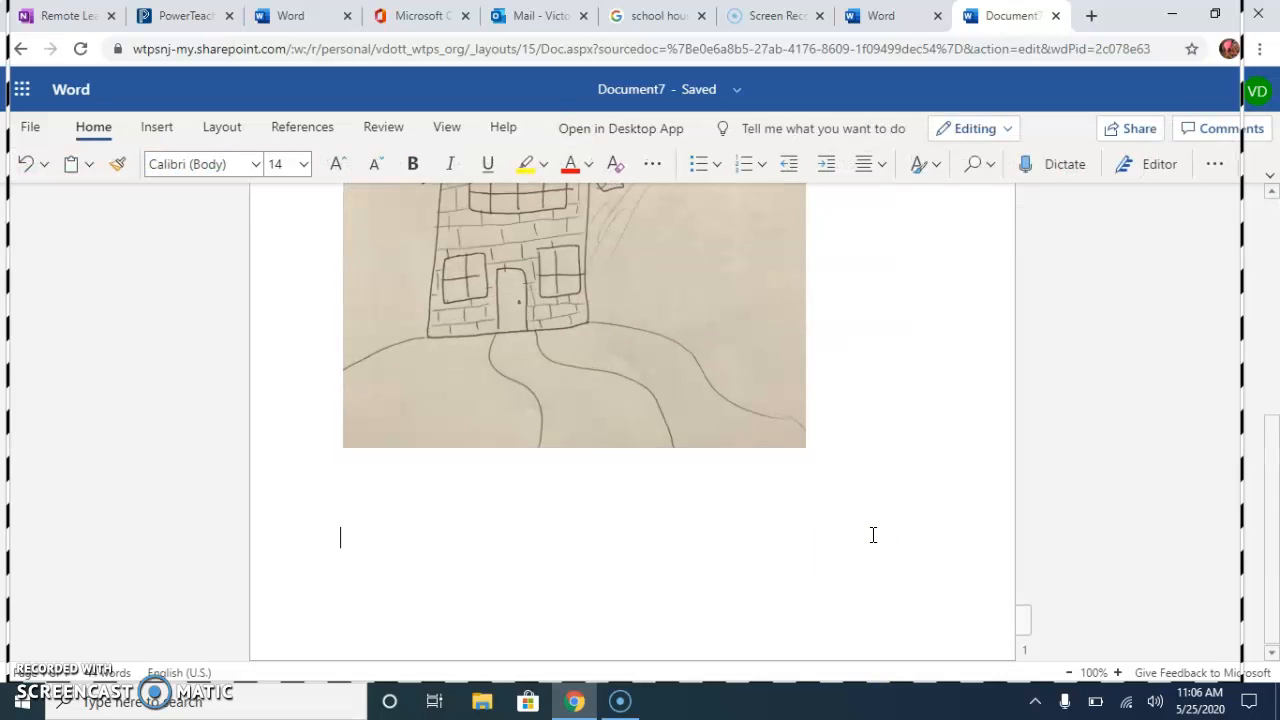
pyautogui.press('Return')
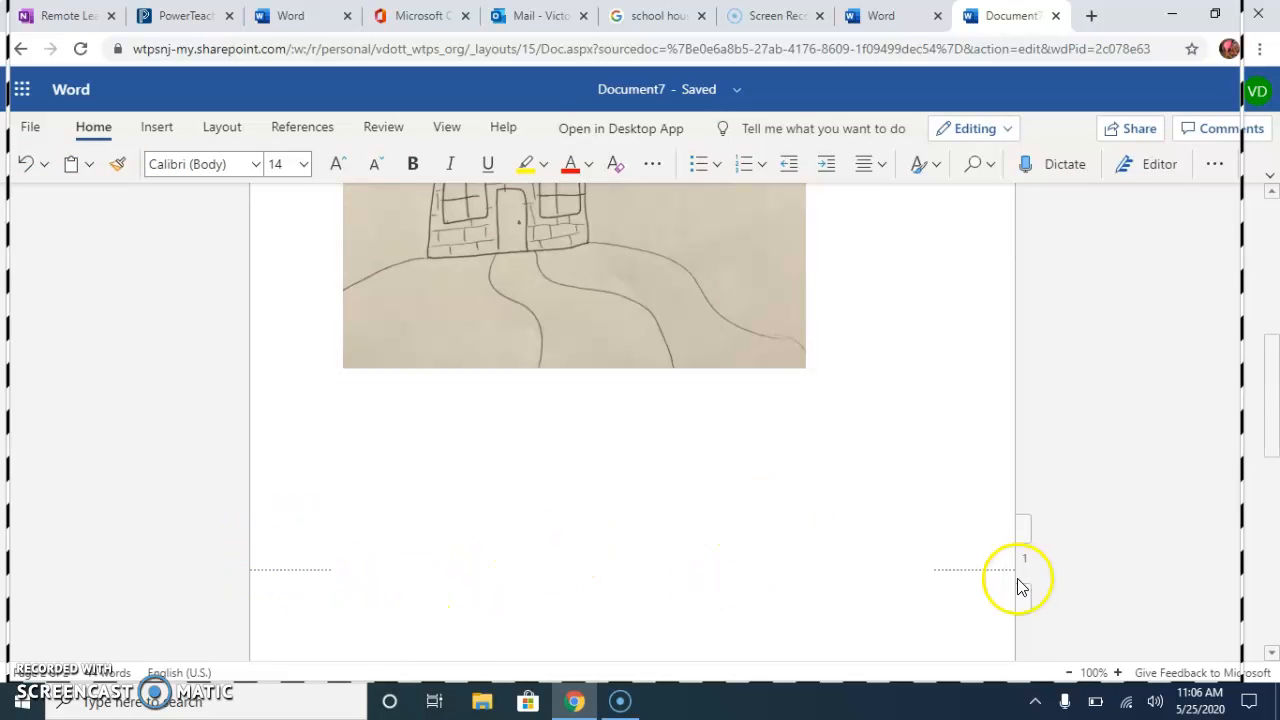
pyautogui.scroll(-2, 266, 551)
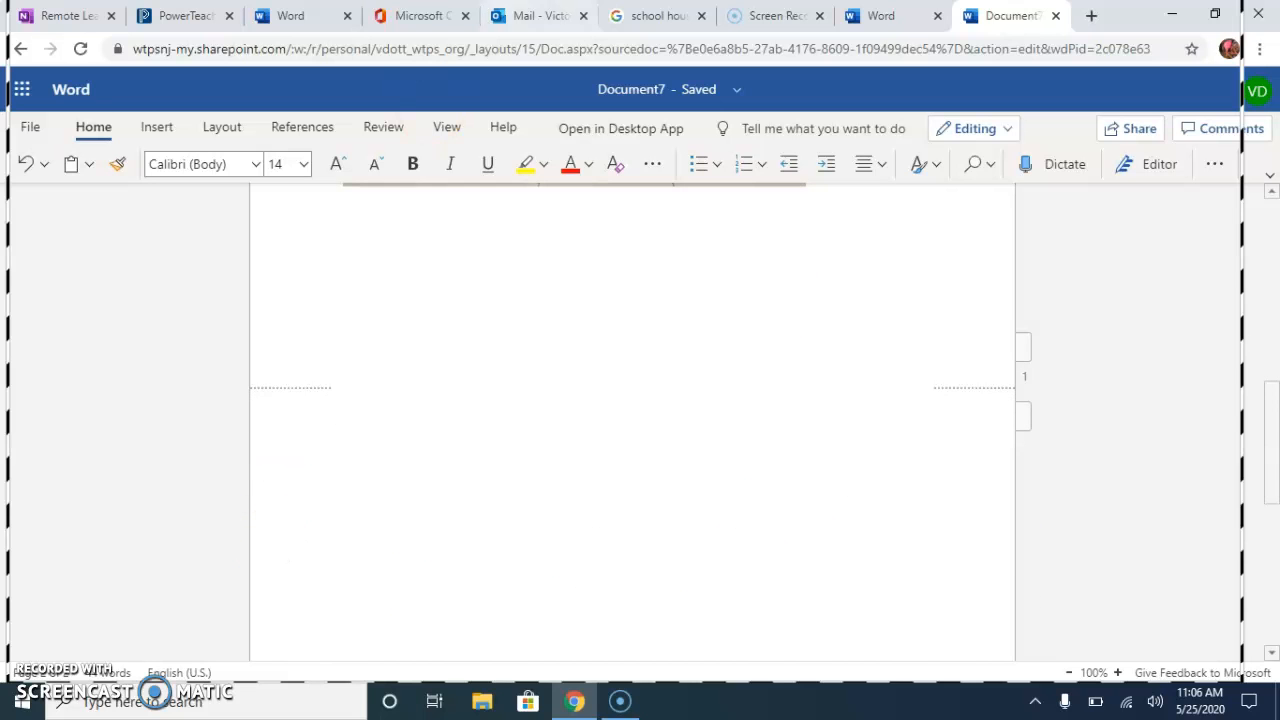
# - Switch to the OneNote children's book page and copy the Page 2 sentences from the example table
pyautogui.click(70, 15)
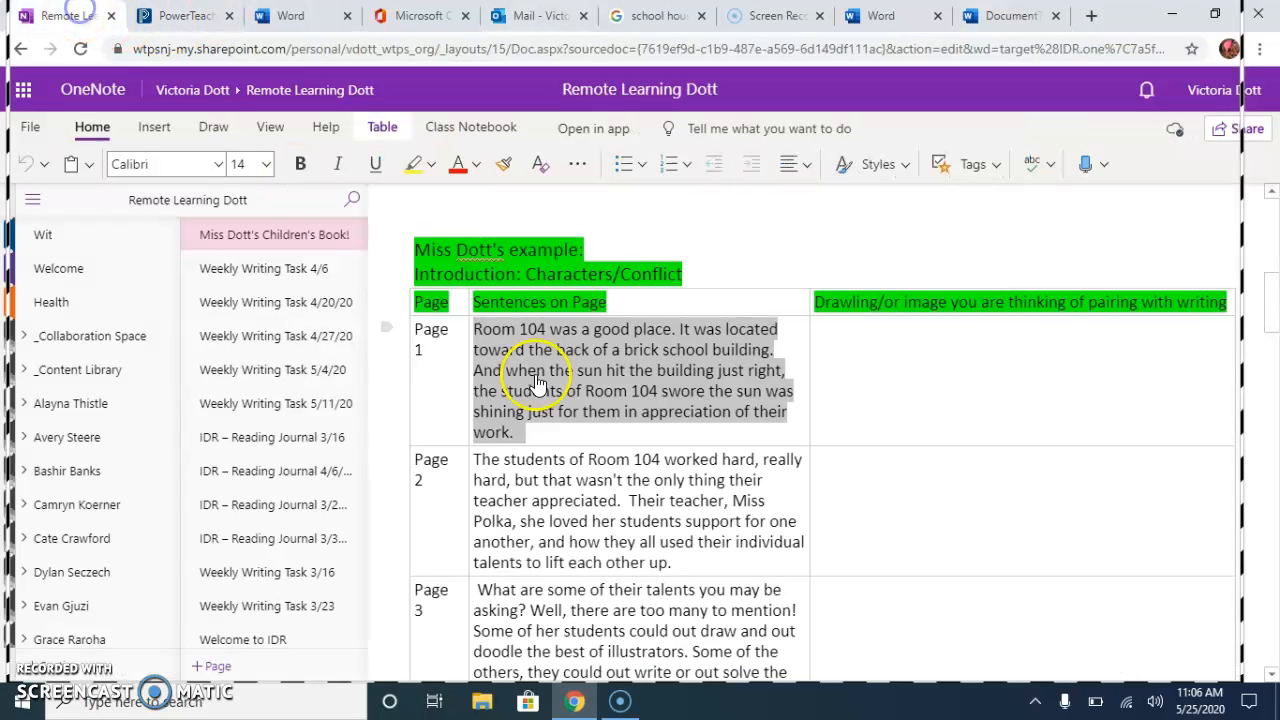
pyautogui.click(618, 541)
pyautogui.moveTo(681, 566); pyautogui.dragTo(469, 458)
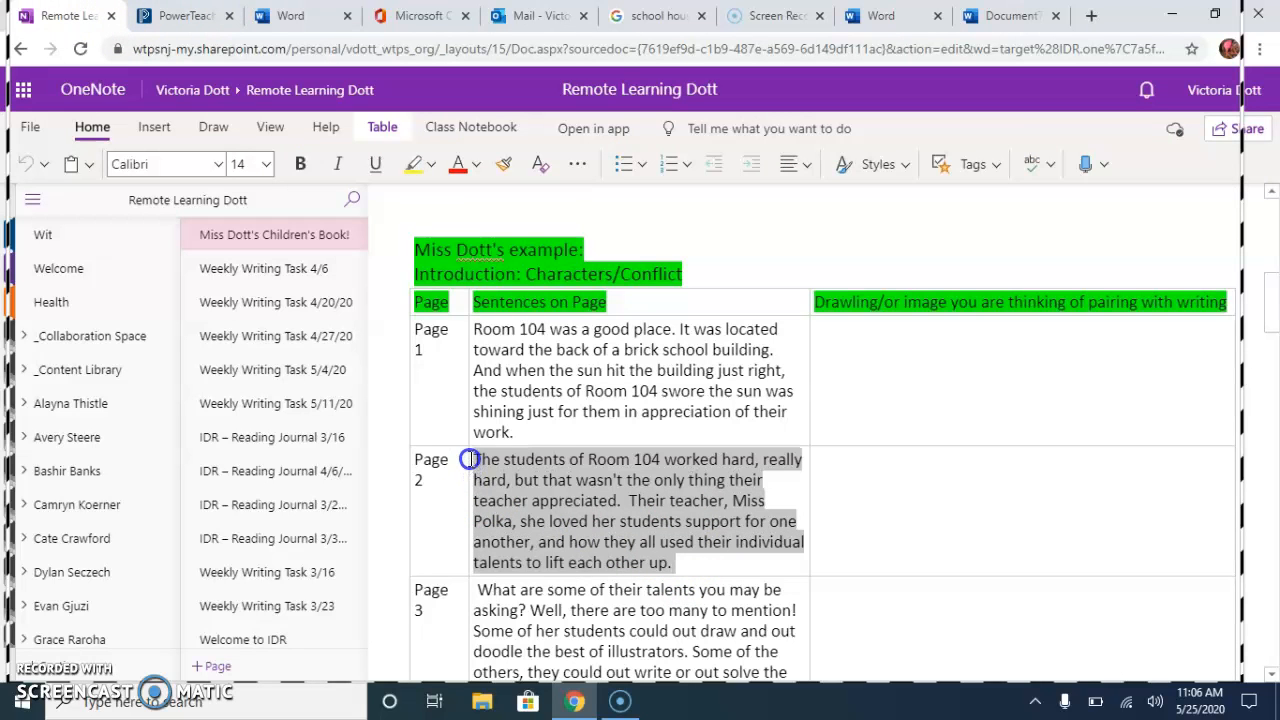
pyautogui.rightClick(524, 461)
pyautogui.click(566, 498)
# - Return to Document7 and paste the Page 2 sentences on the second page
pyautogui.click(1008, 15)
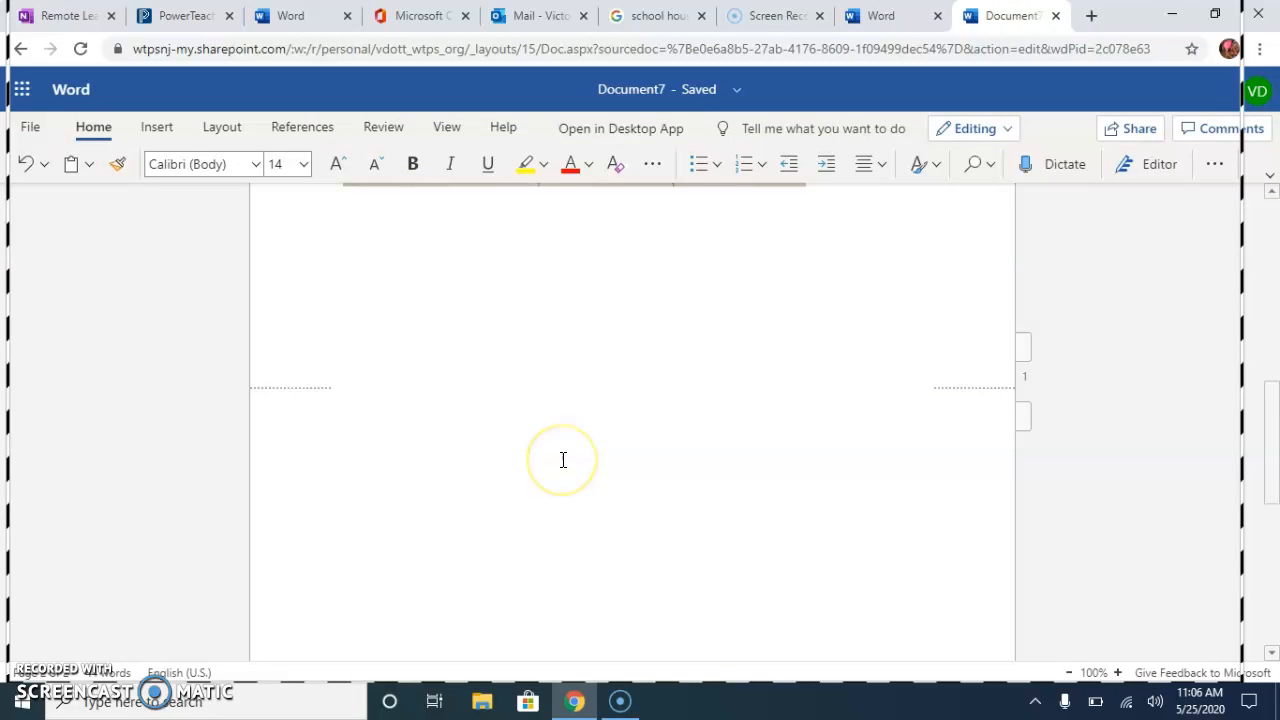
pyautogui.hotkey('ctrl', 'v')
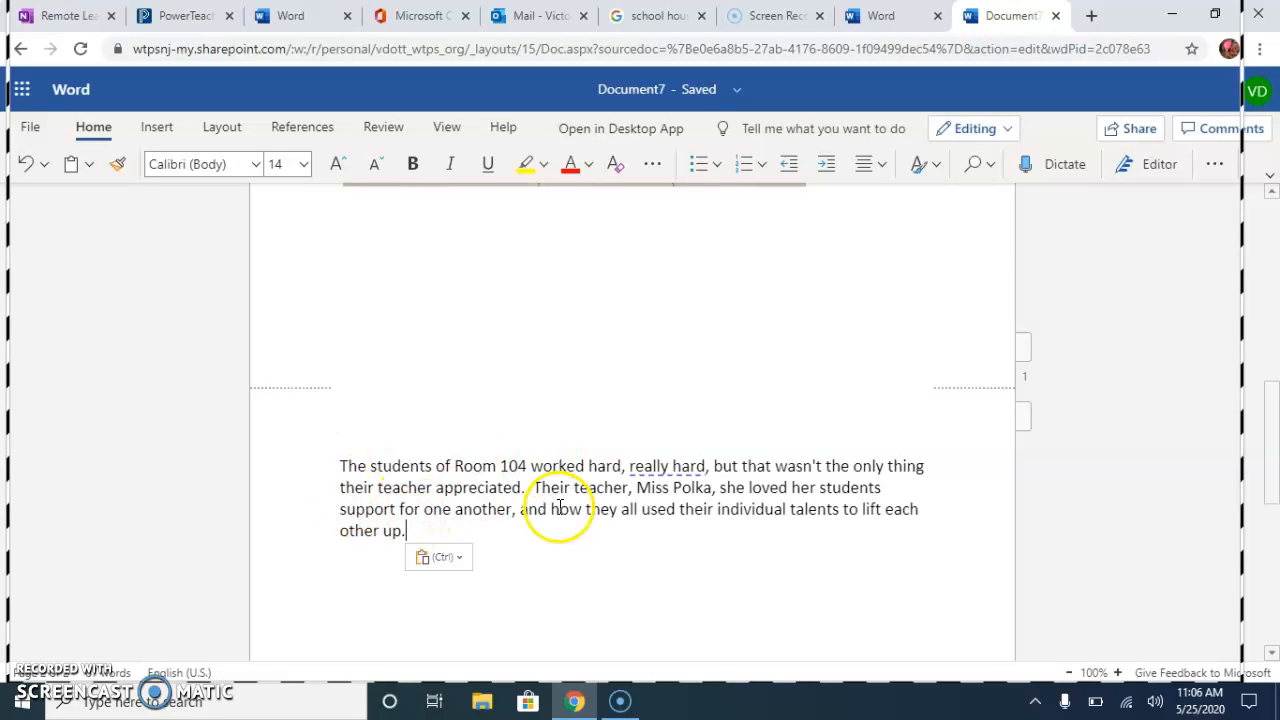
pyautogui.scroll(-1, 575, 500)
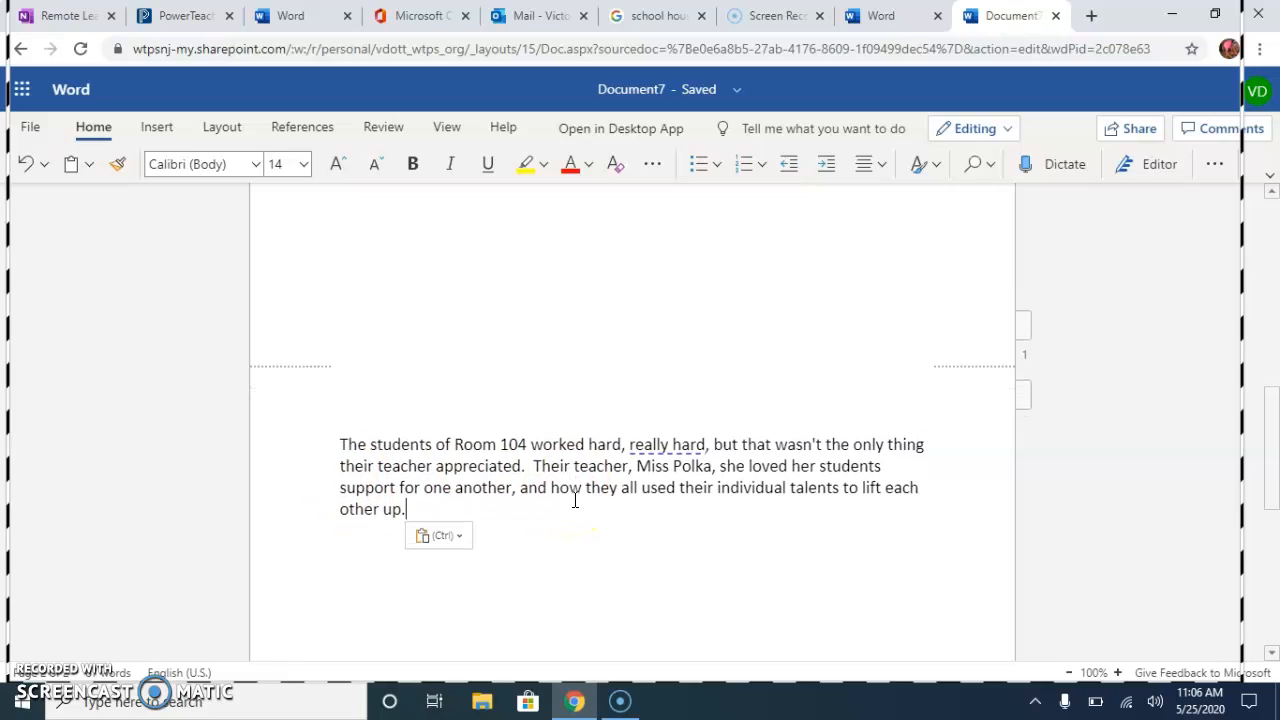
pyautogui.scroll(-2, 577, 481)
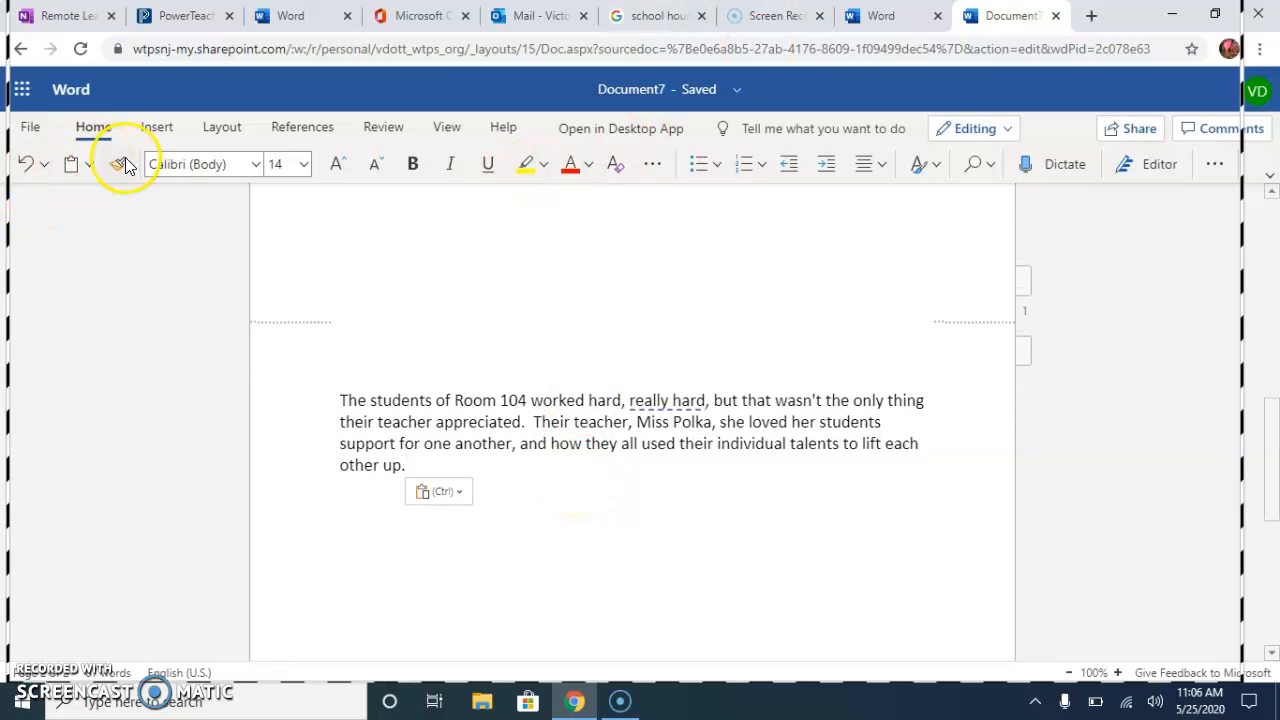
# - Search the Bing online pictures for "teacher and students" and browse the results
pyautogui.click(140, 126)
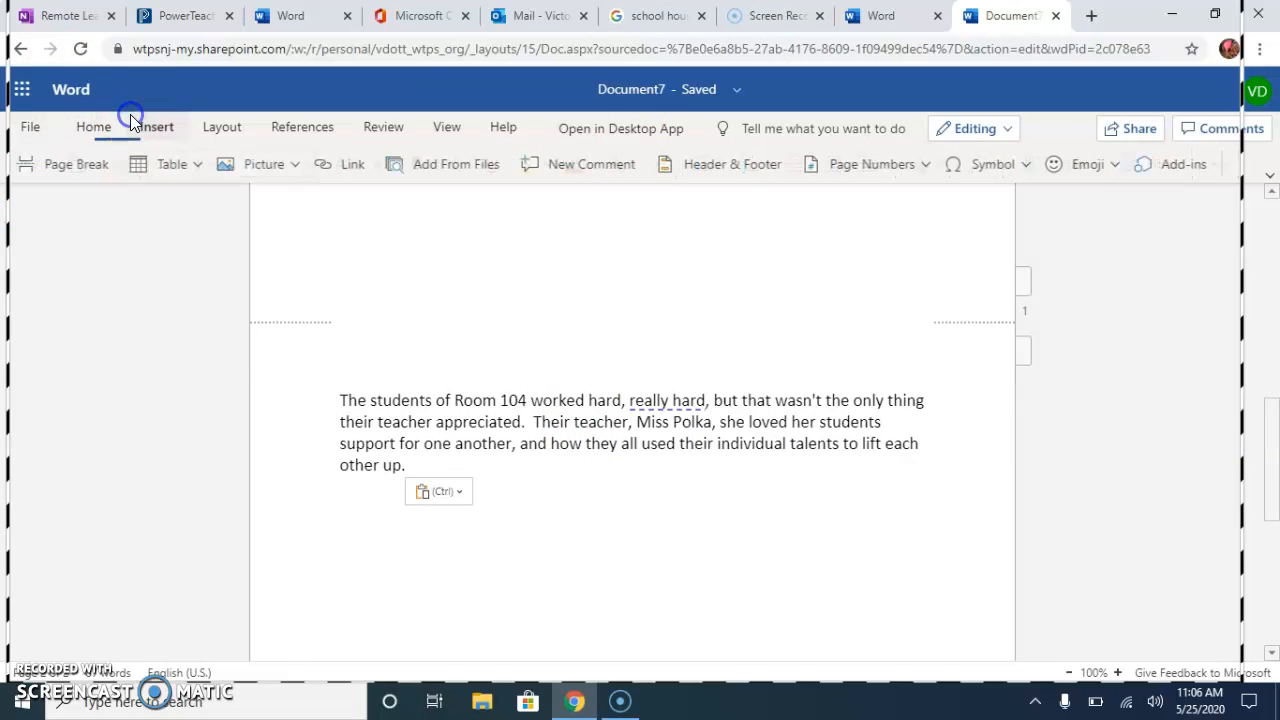
pyautogui.click(271, 161)
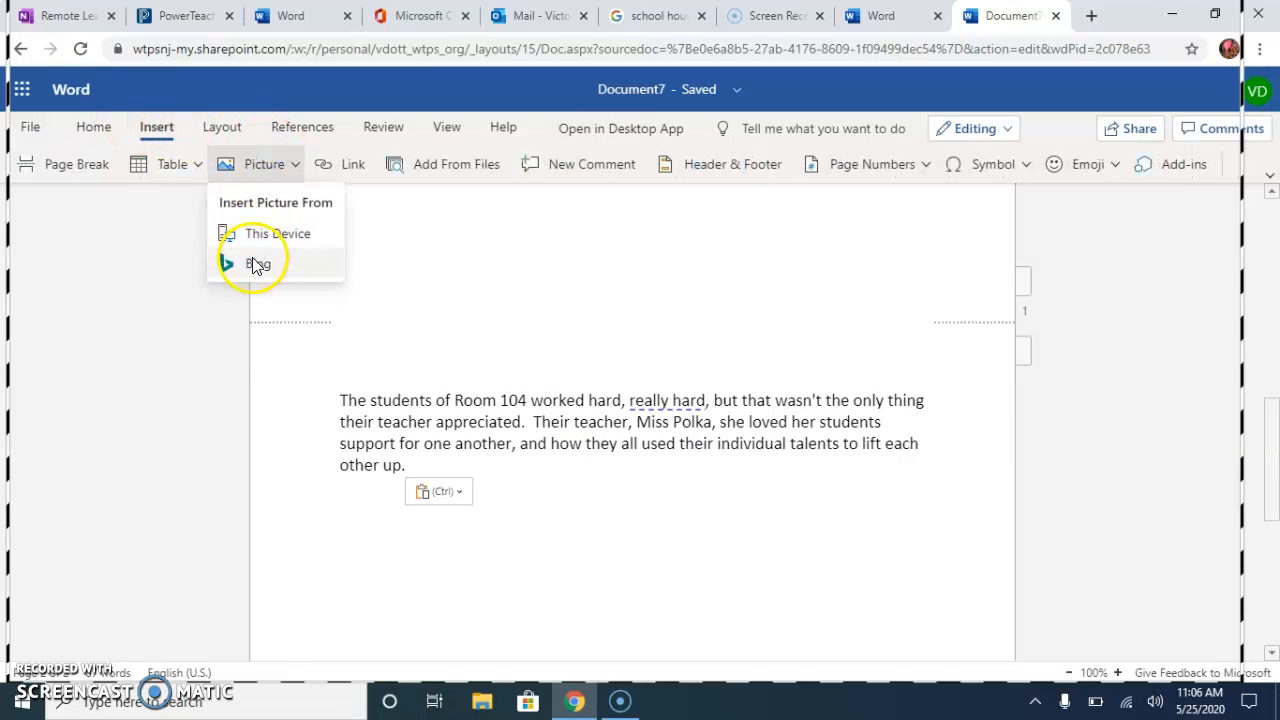
pyautogui.click(253, 260)
pyautogui.write('teacher and stud')
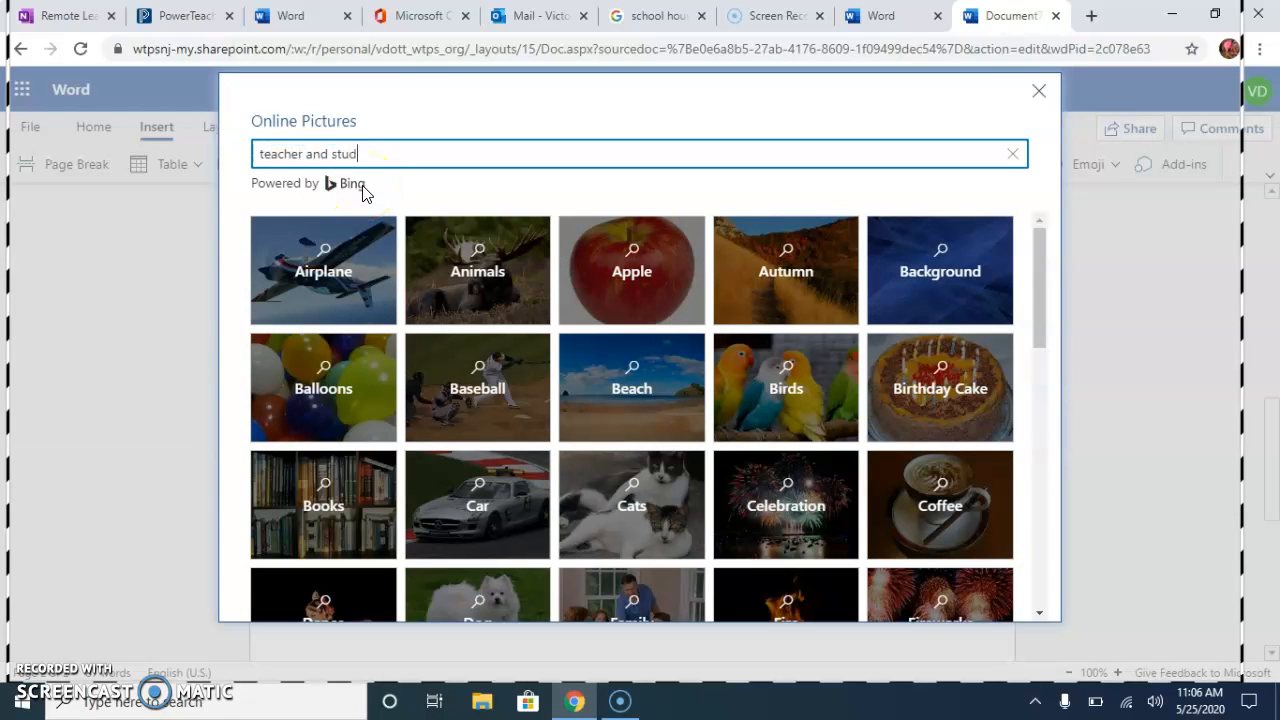
pyautogui.write('ents')
pyautogui.press('Return')
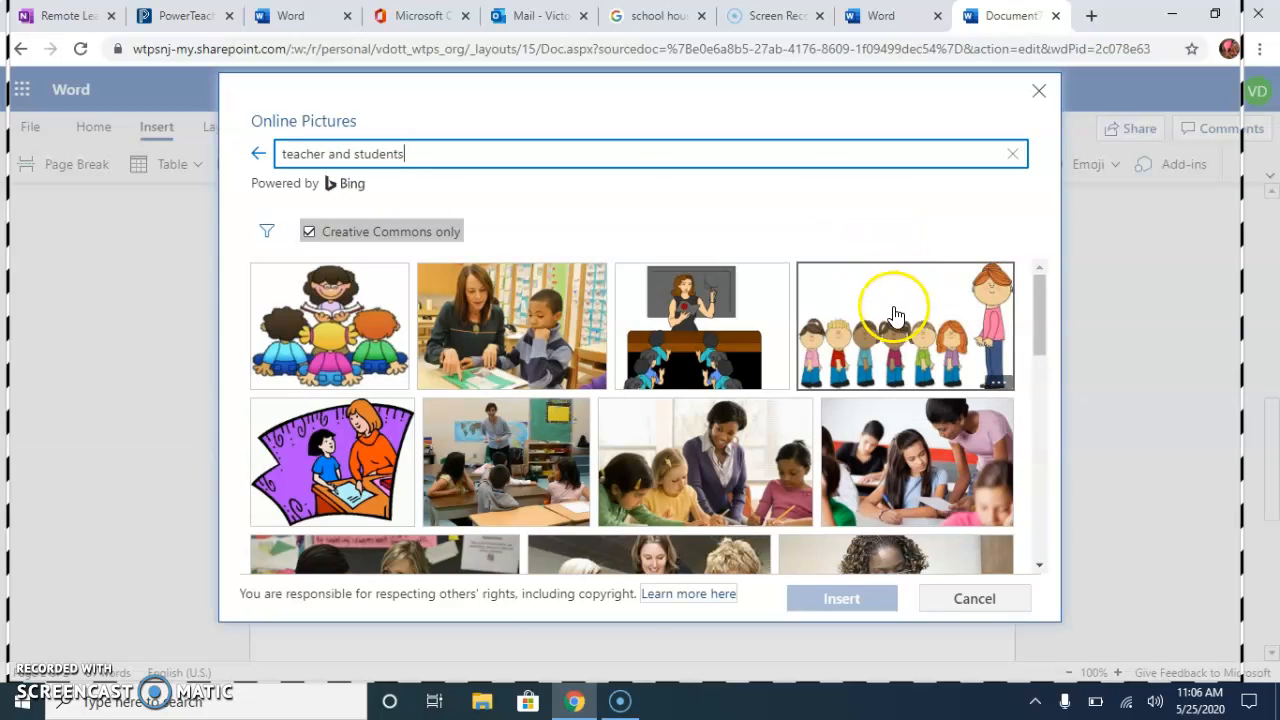
pyautogui.scroll(-5, 893, 318)
pyautogui.scroll(5, 893, 318)
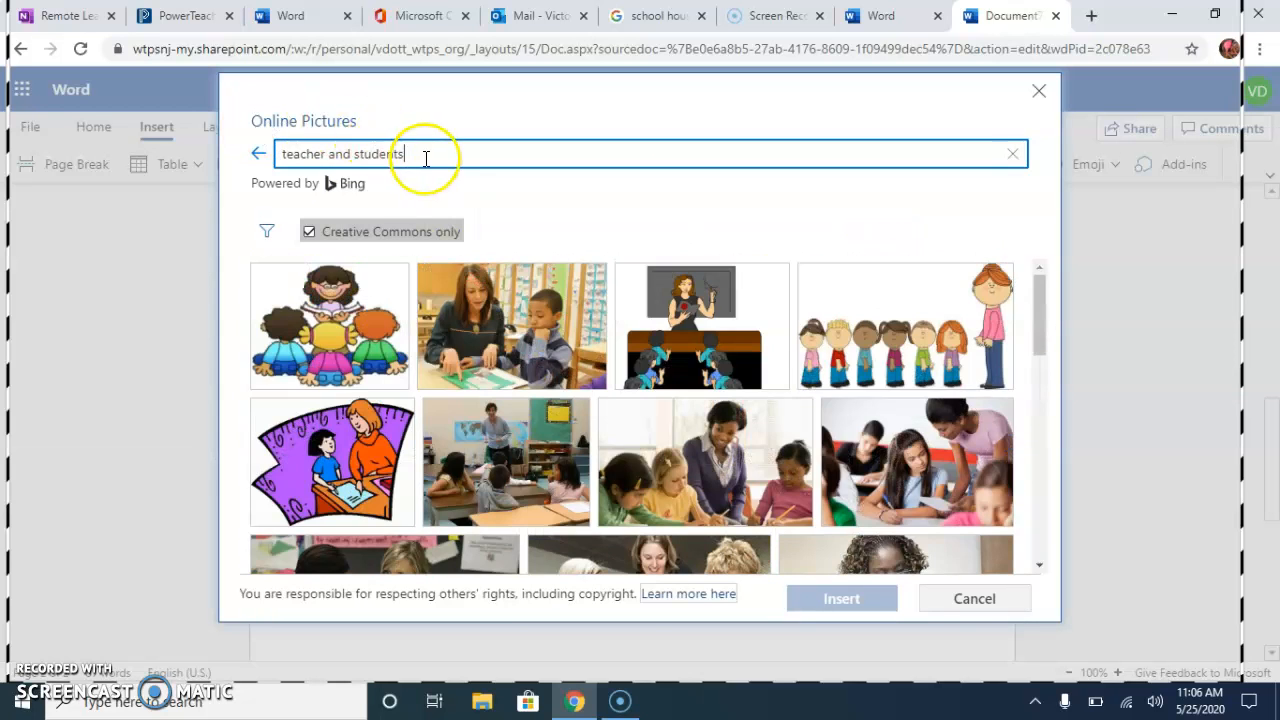
# - Refine the picture search to "teacher and students clipart" and insert the picture of six children lined up with a teacher
pyautogui.write('art')
pyautogui.press('Return')
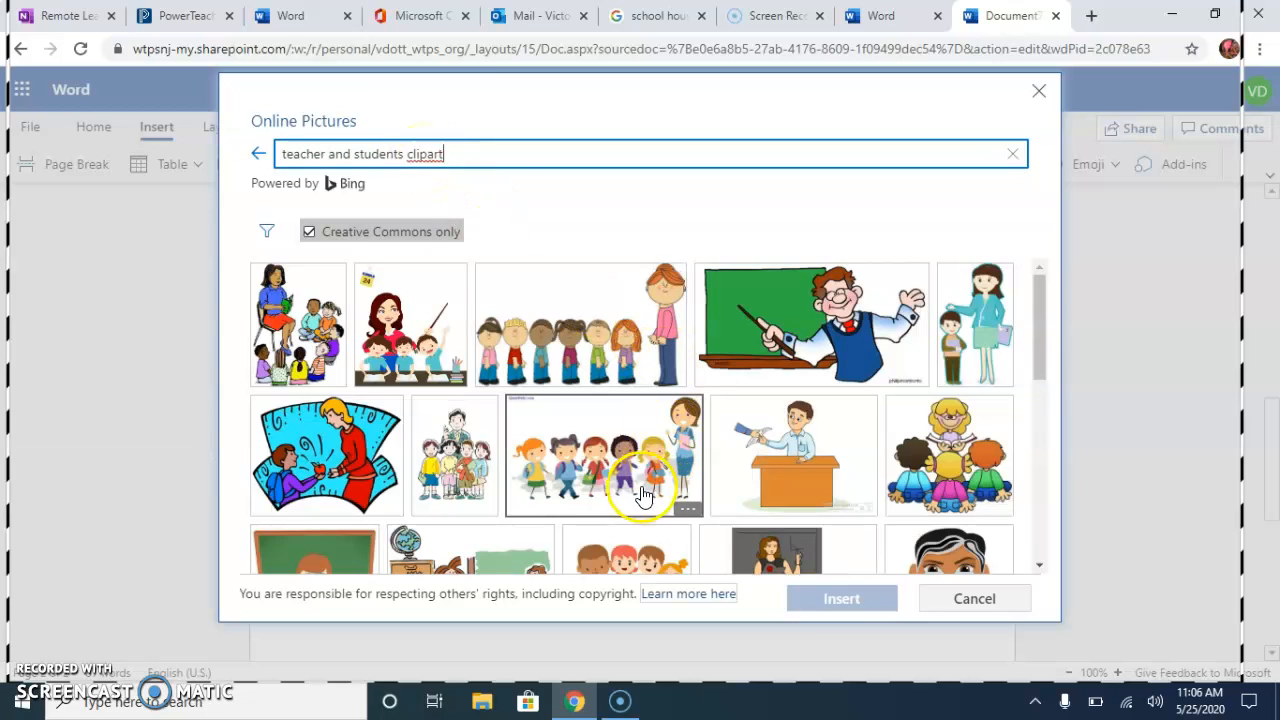
pyautogui.click(640, 478)
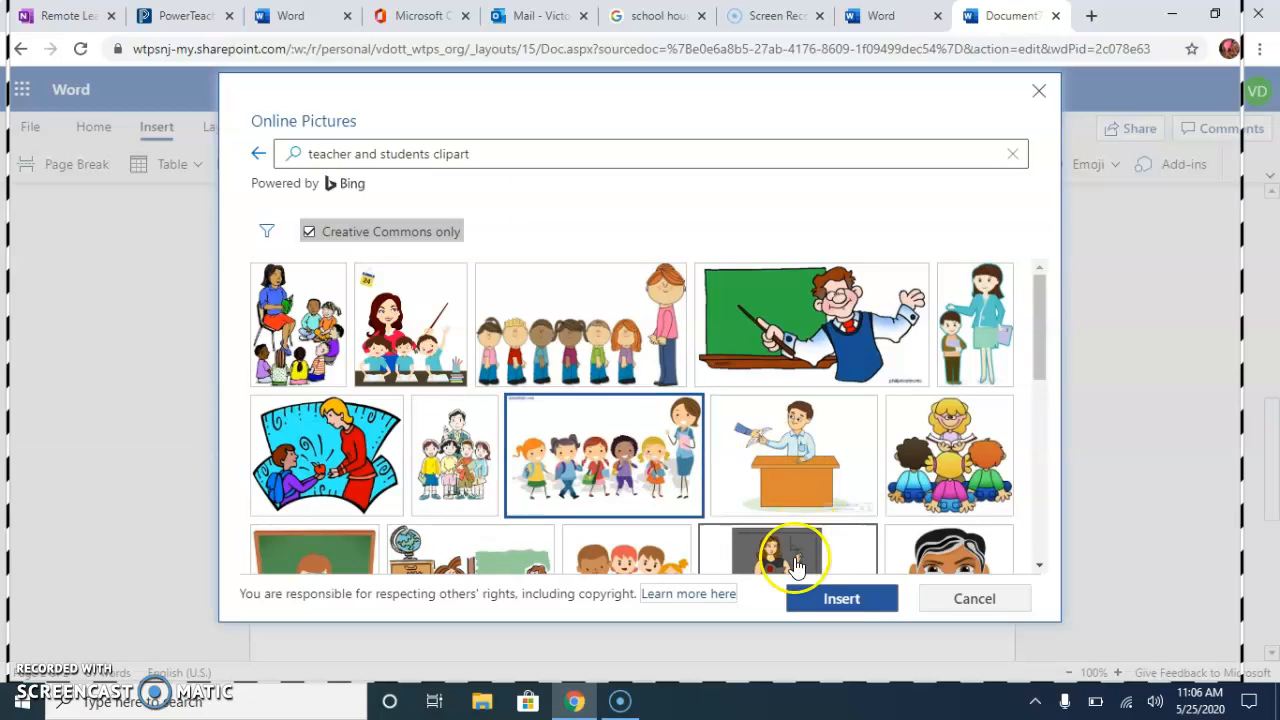
pyautogui.click(838, 604)
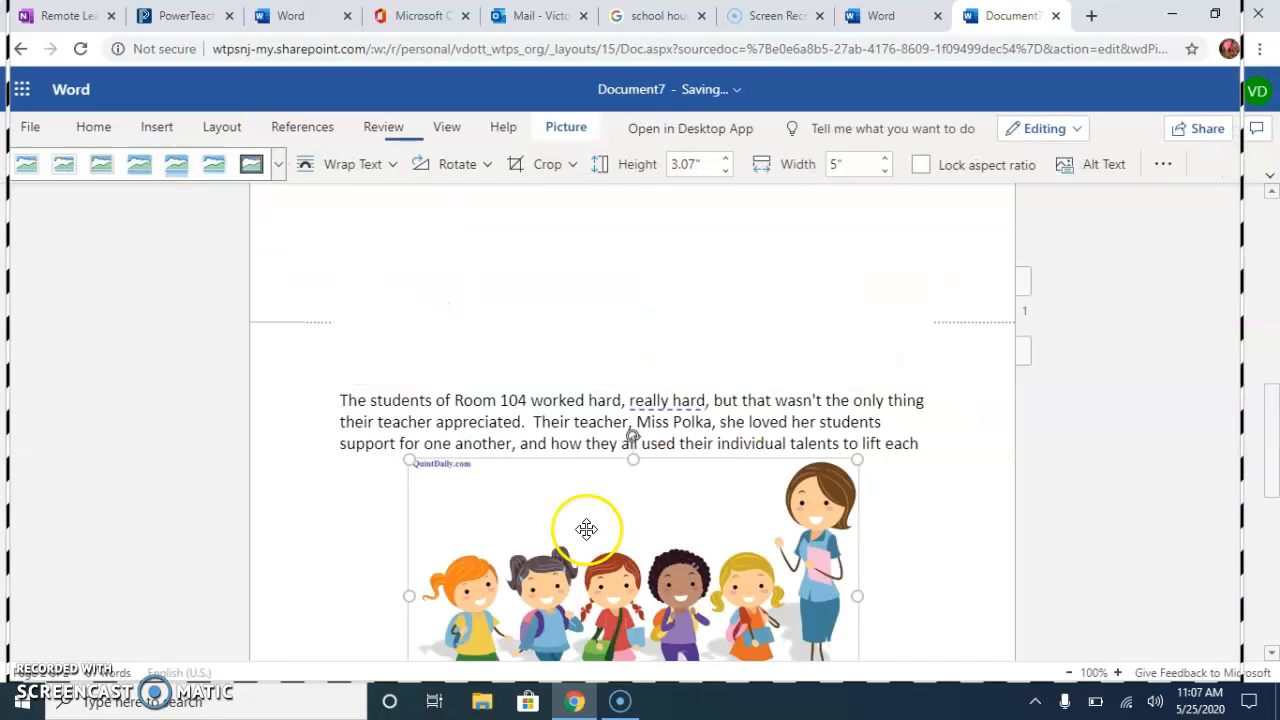
# - Try to move the teacher and students picture below the sentences using In Front of Text wrapping
pyautogui.scroll(-3, 570, 508)
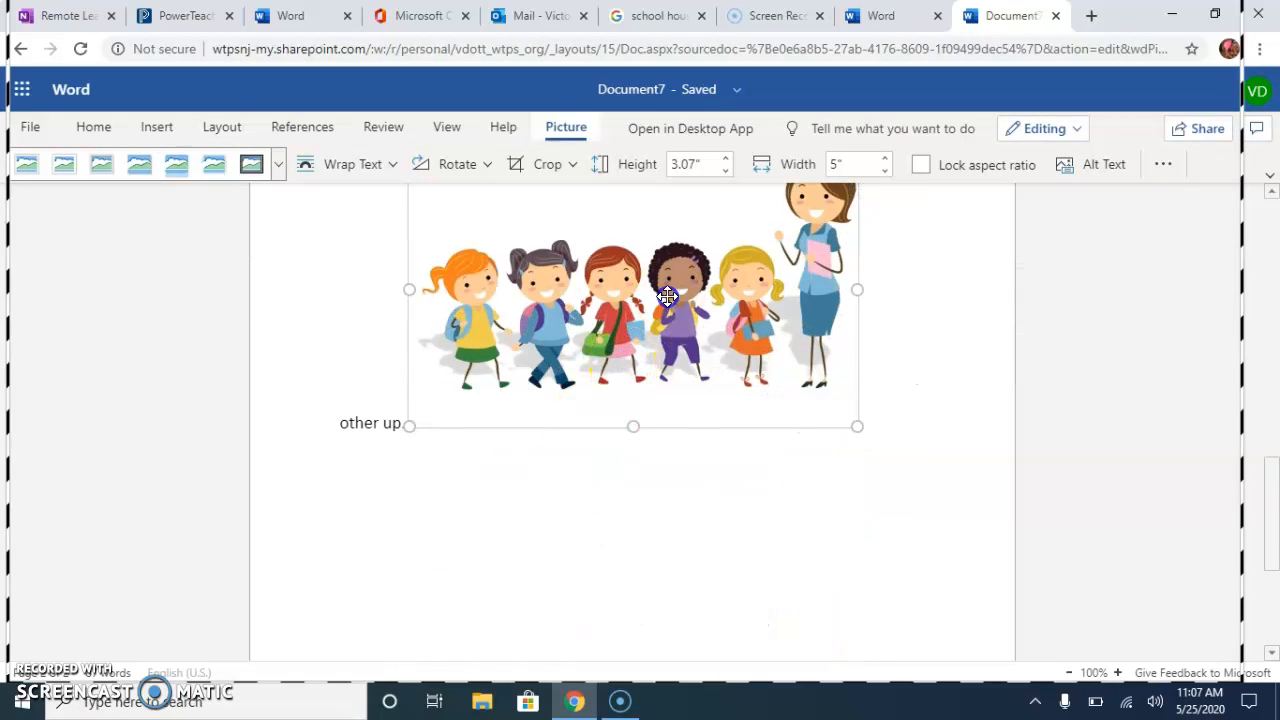
pyautogui.click(320, 164)
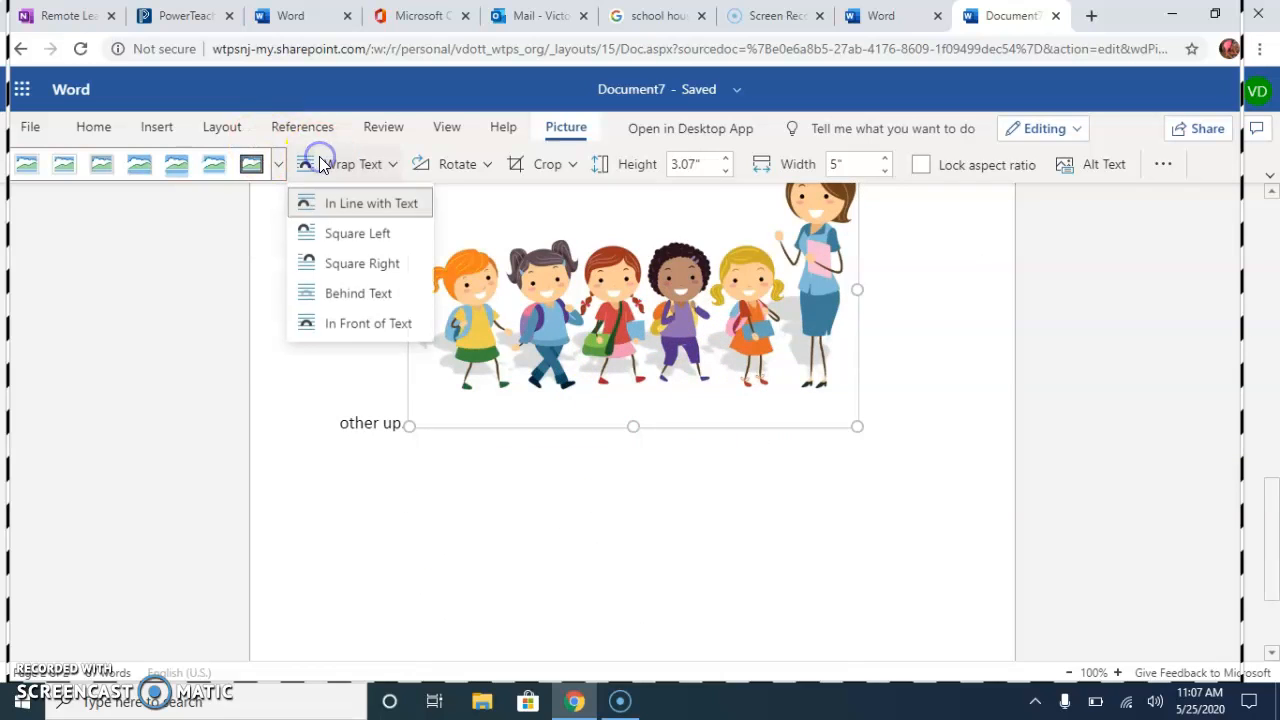
pyautogui.click(348, 323)
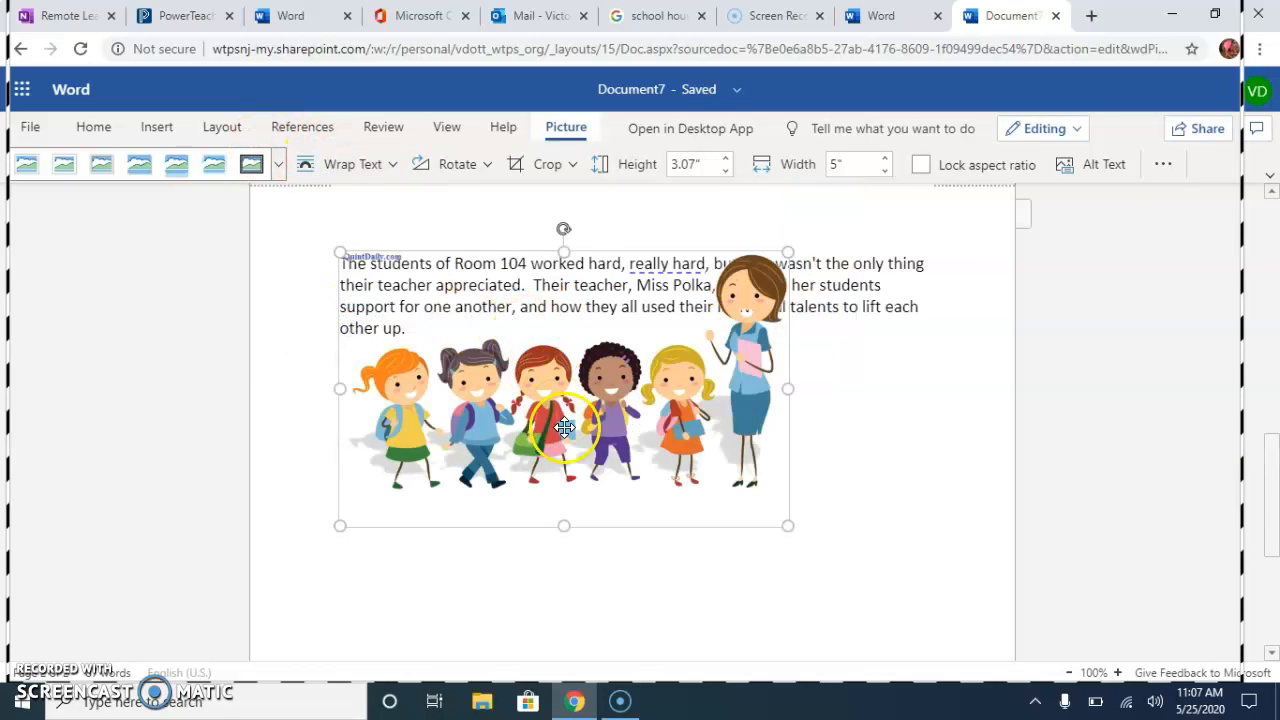
pyautogui.moveTo(599, 563); pyautogui.dragTo(600, 565)
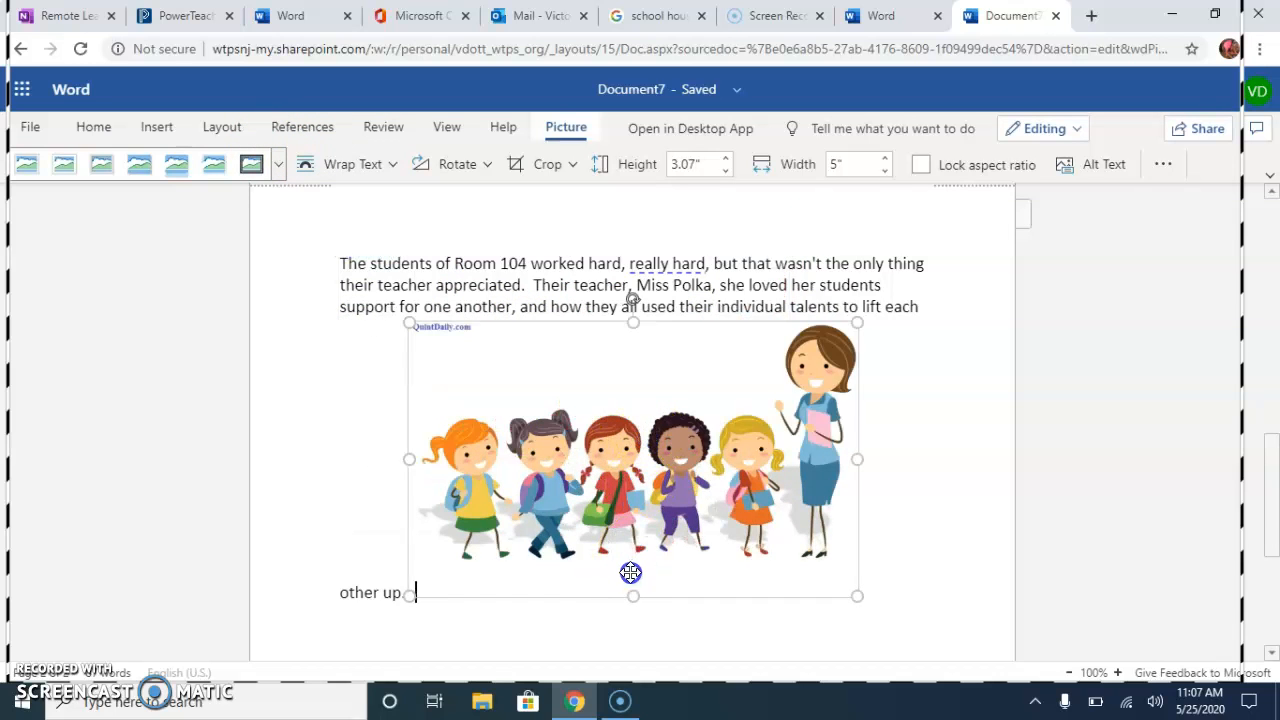
# - Move the teacher and students picture onto its own line below the Page 2 sentences
pyautogui.scroll(-2, 620, 627)
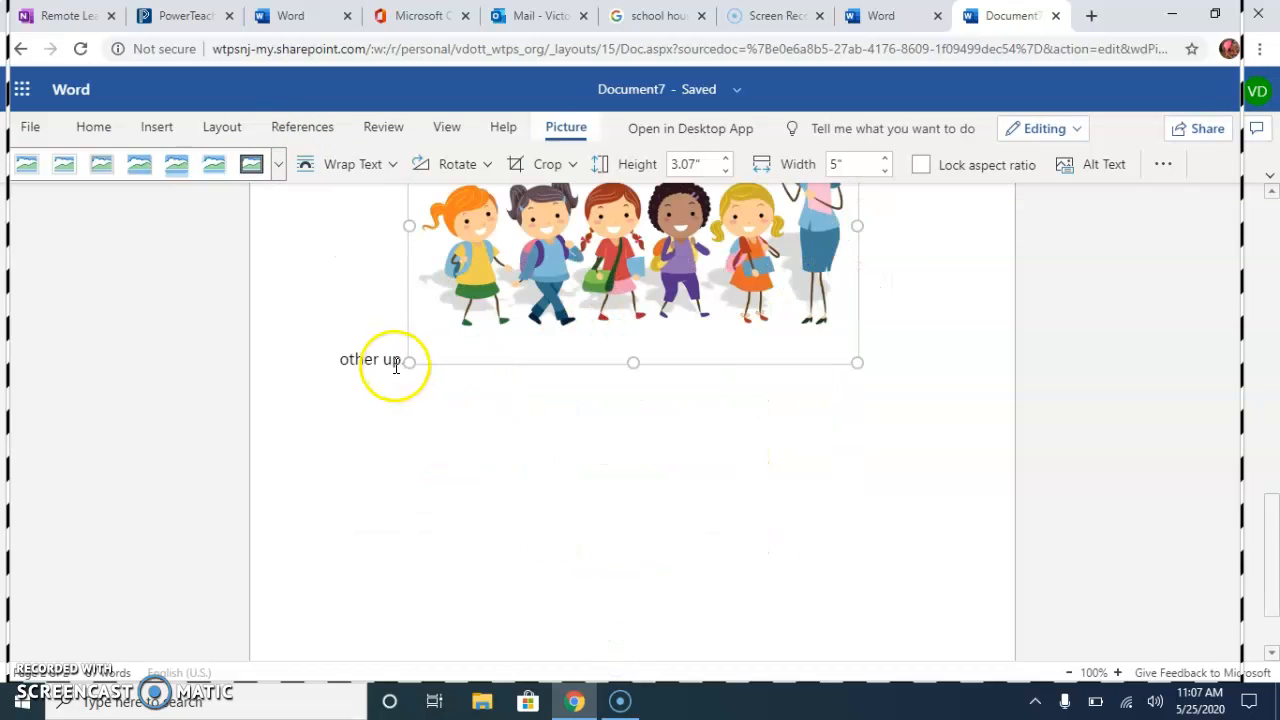
pyautogui.click(401, 359)
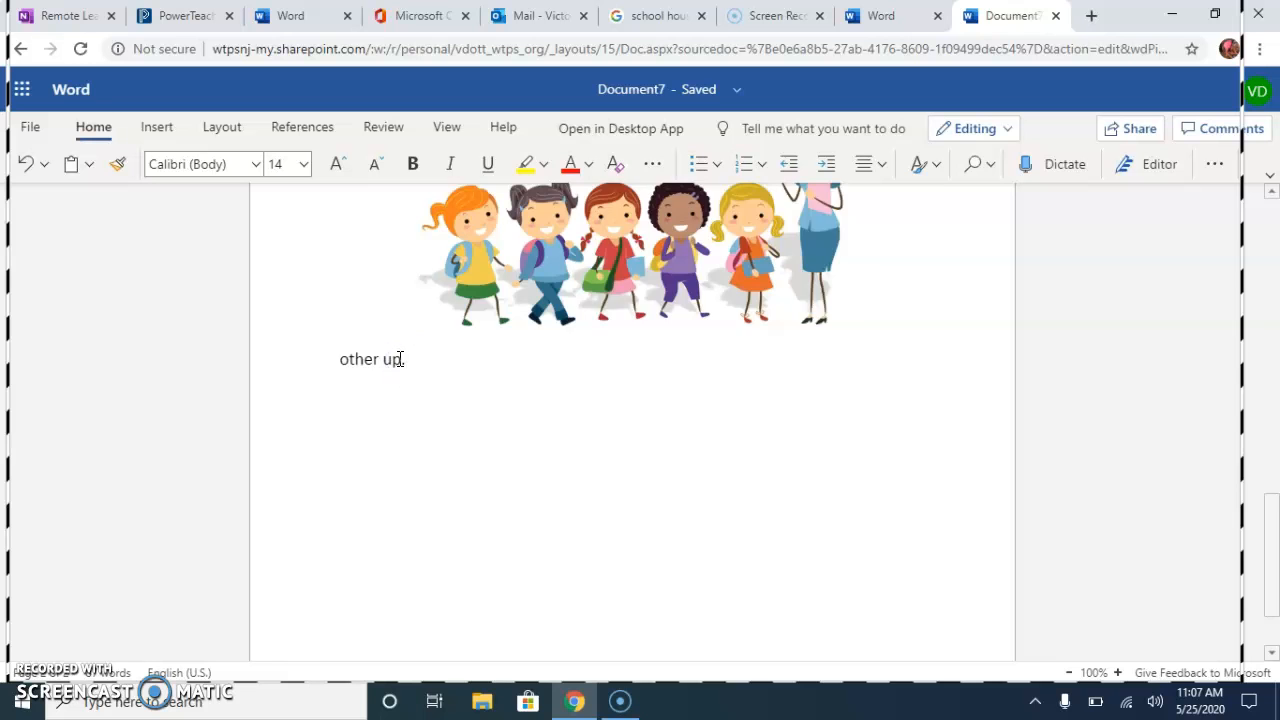
pyautogui.press('Return')
pyautogui.scroll(3, 400, 360)
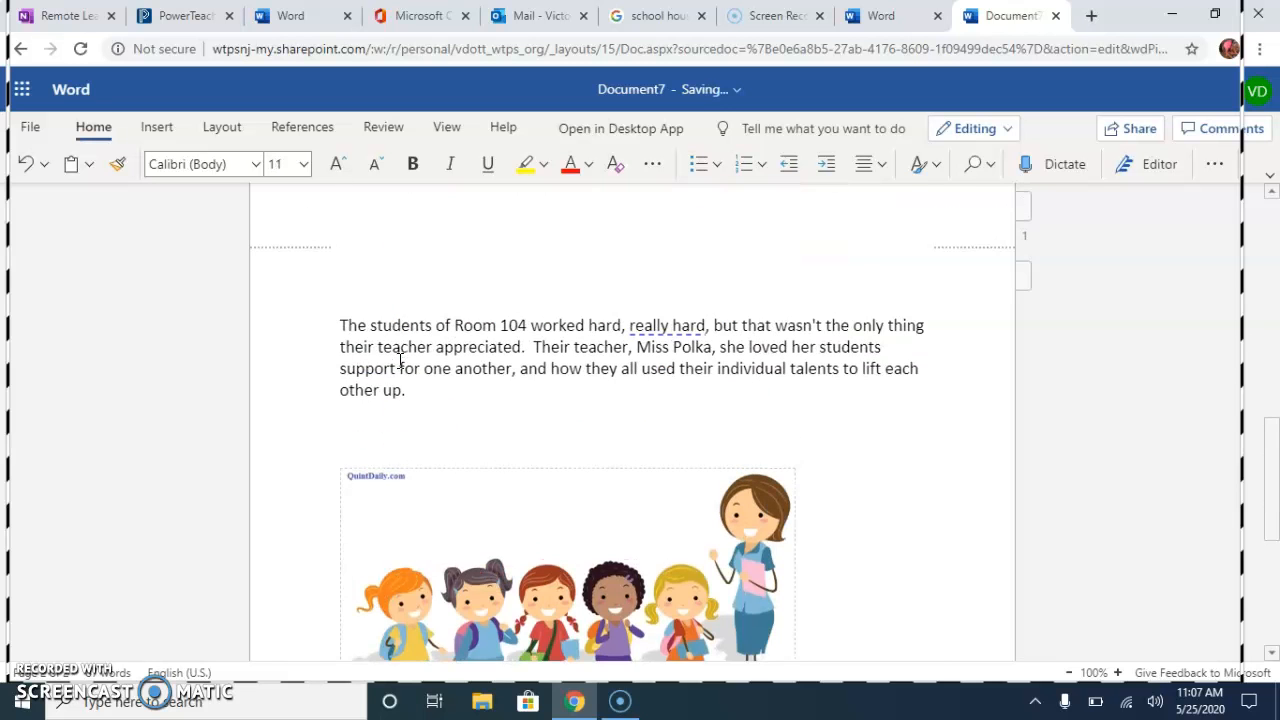
# - Enlarge the teacher and students picture on the second page and return to the document's first page
pyautogui.click(532, 585)
pyautogui.moveTo(797, 591); pyautogui.dragTo(892, 637)
pyautogui.click(971, 509)
pyautogui.scroll(10, 971, 514)
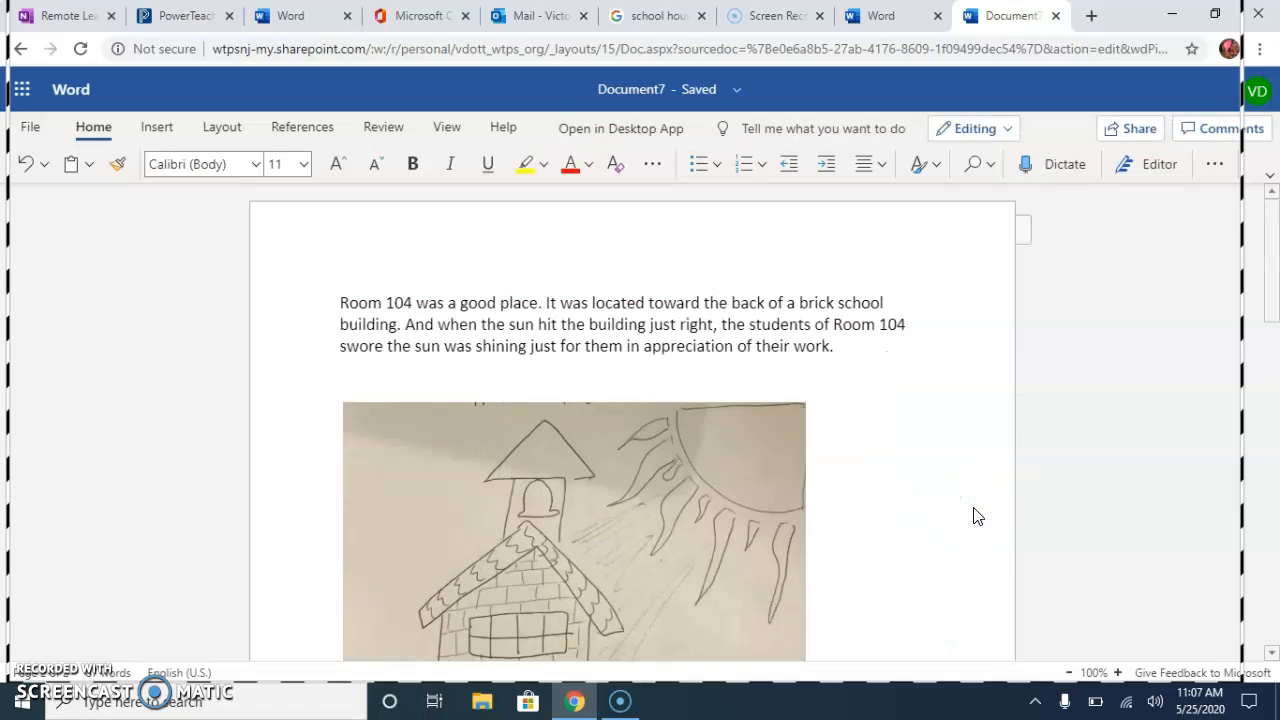
# - Review both story pages, checking how the sentences sit with the schoolhouse drawing and the teacher and students picture
pyautogui.scroll(-8, 977, 516)
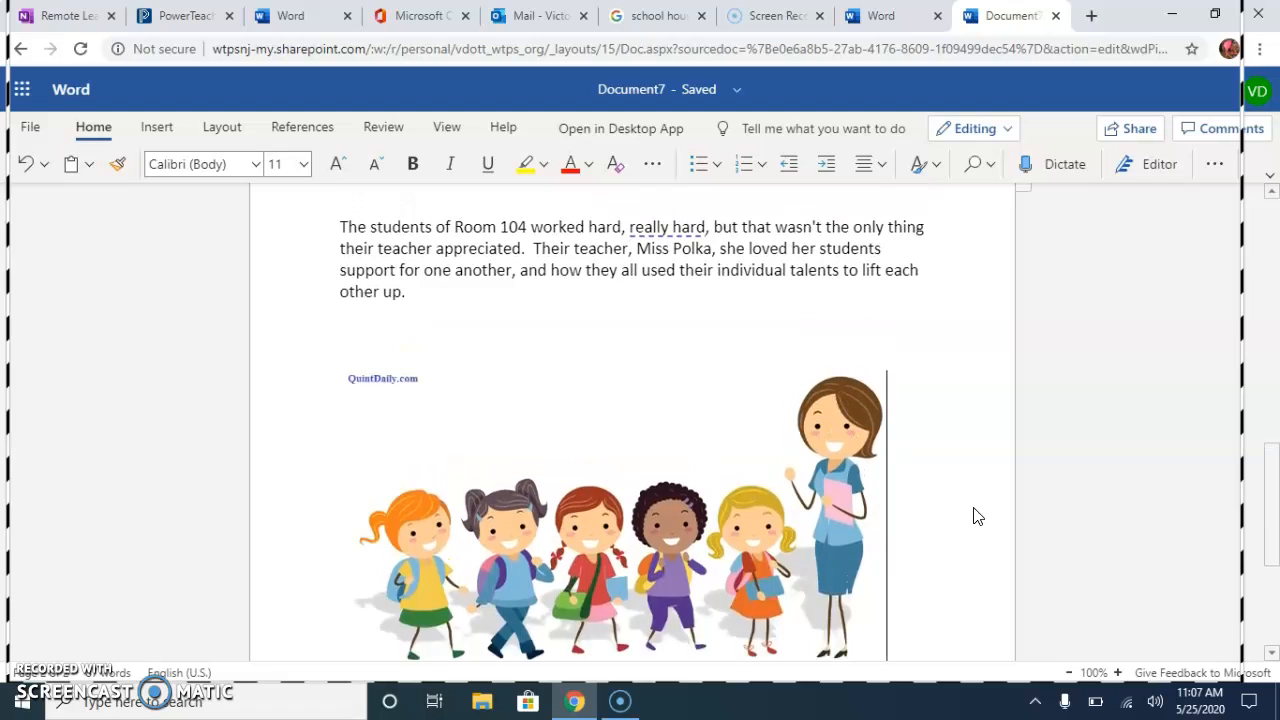
pyautogui.scroll(-5, 977, 516)
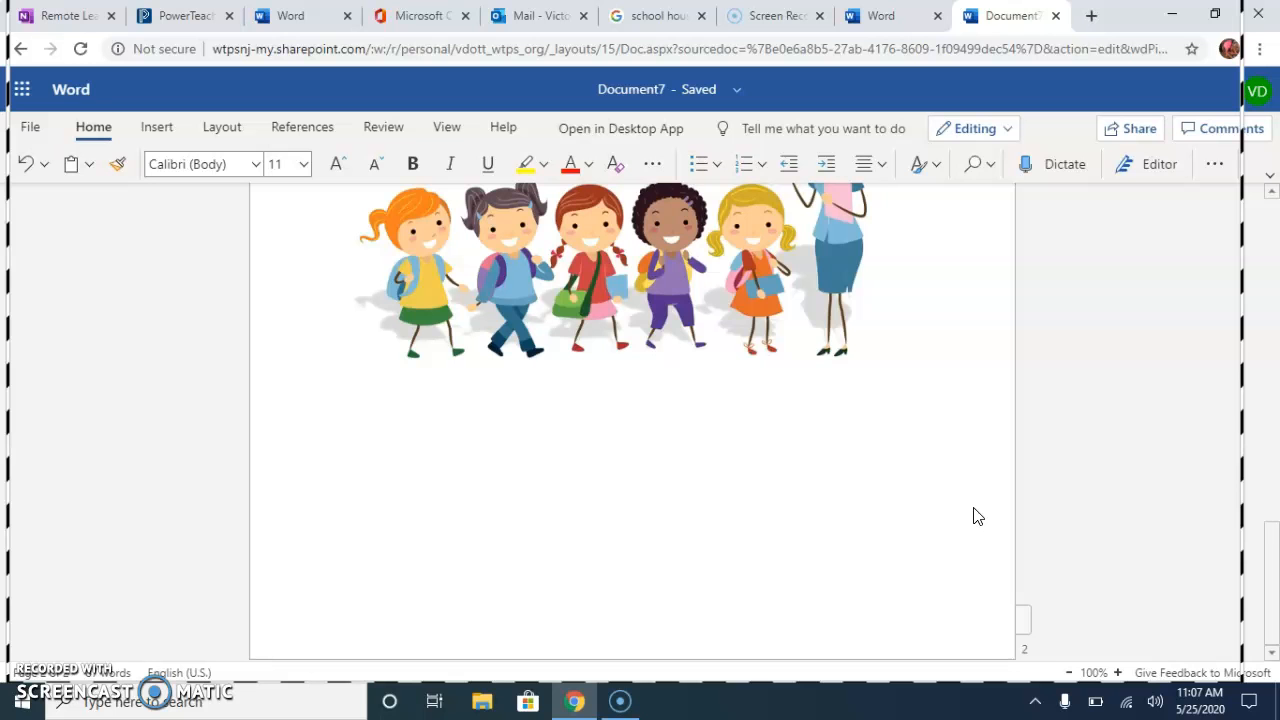
pyautogui.scroll(8, 977, 516)
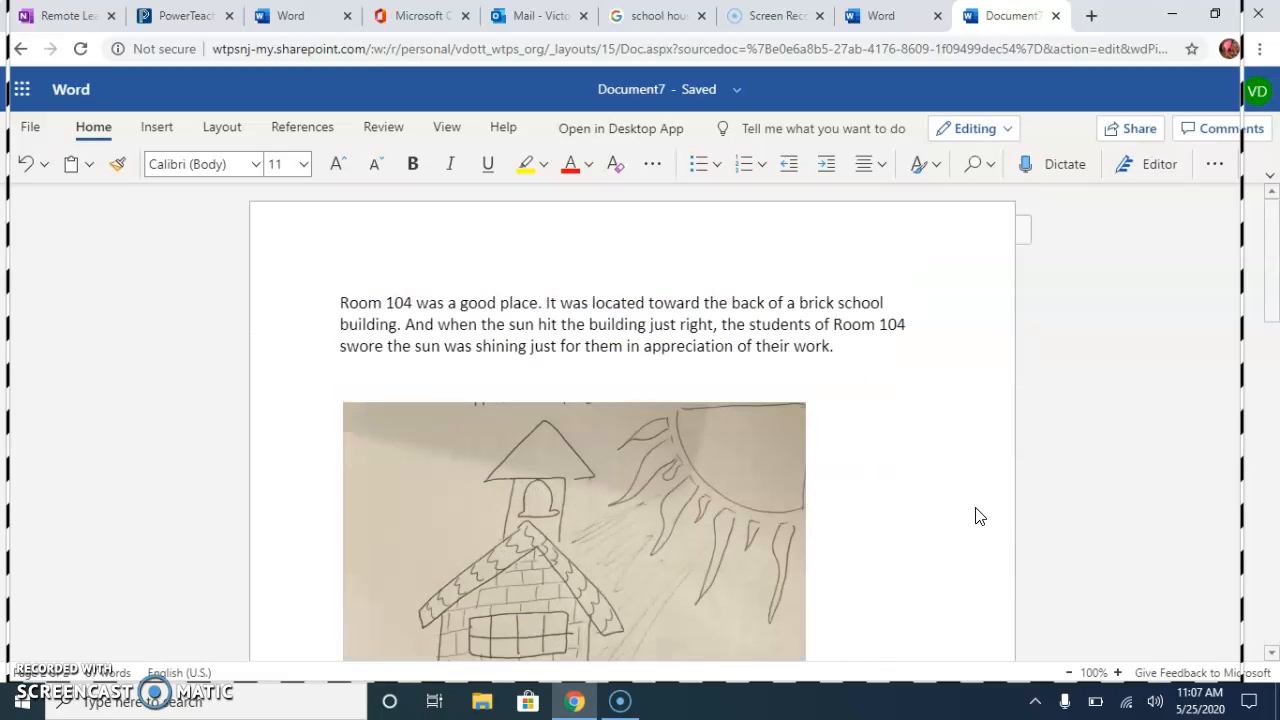
pyautogui.scroll(-10, 977, 516)
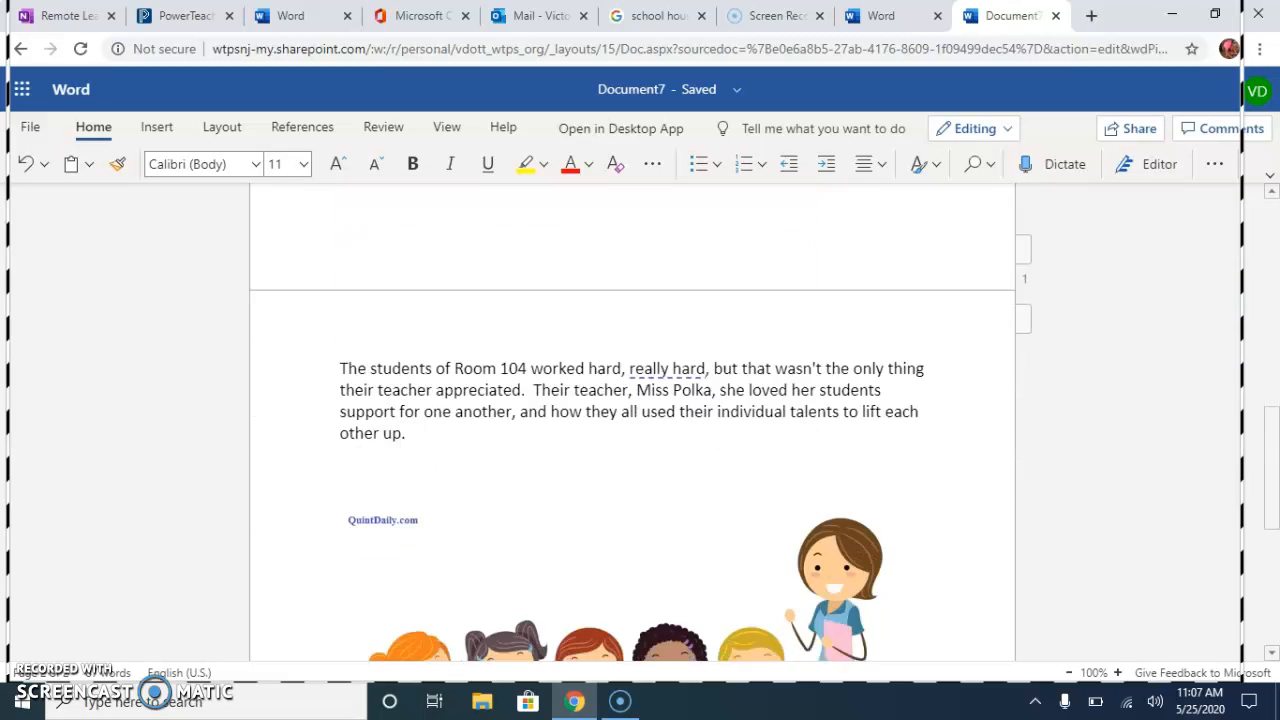
pyautogui.scroll(8, 886, 414)
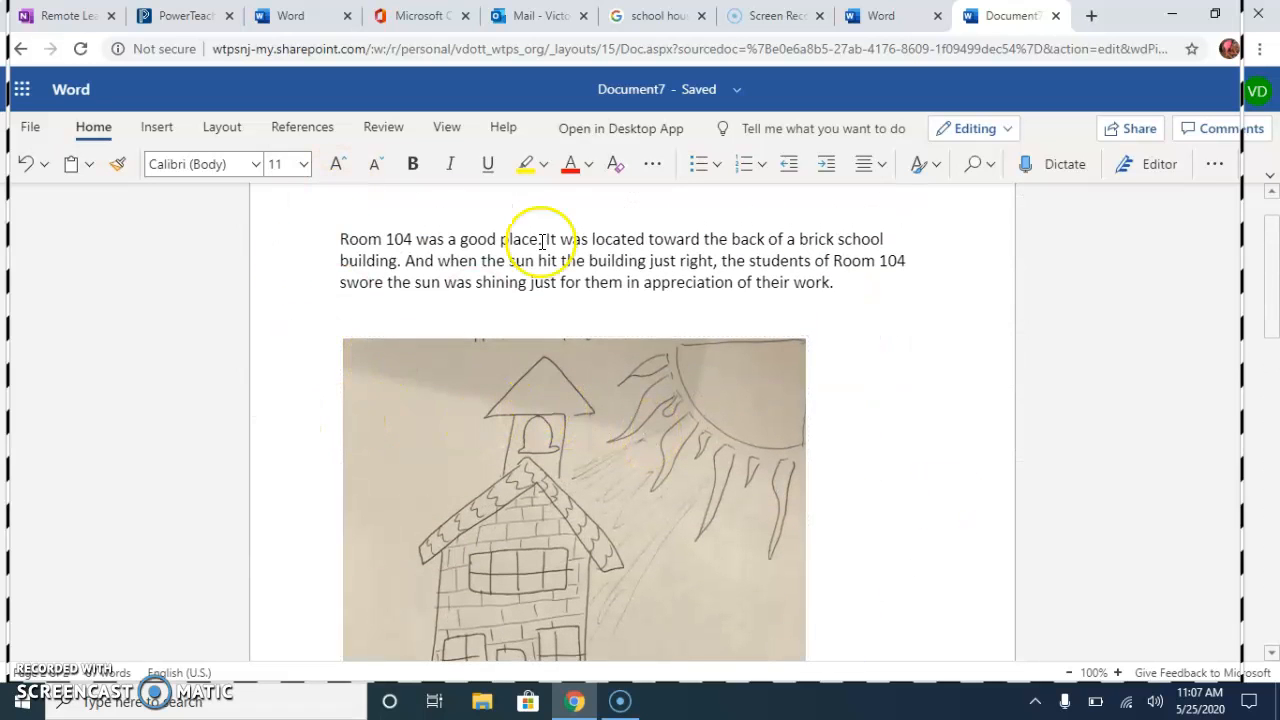
pyautogui.click(452, 133)
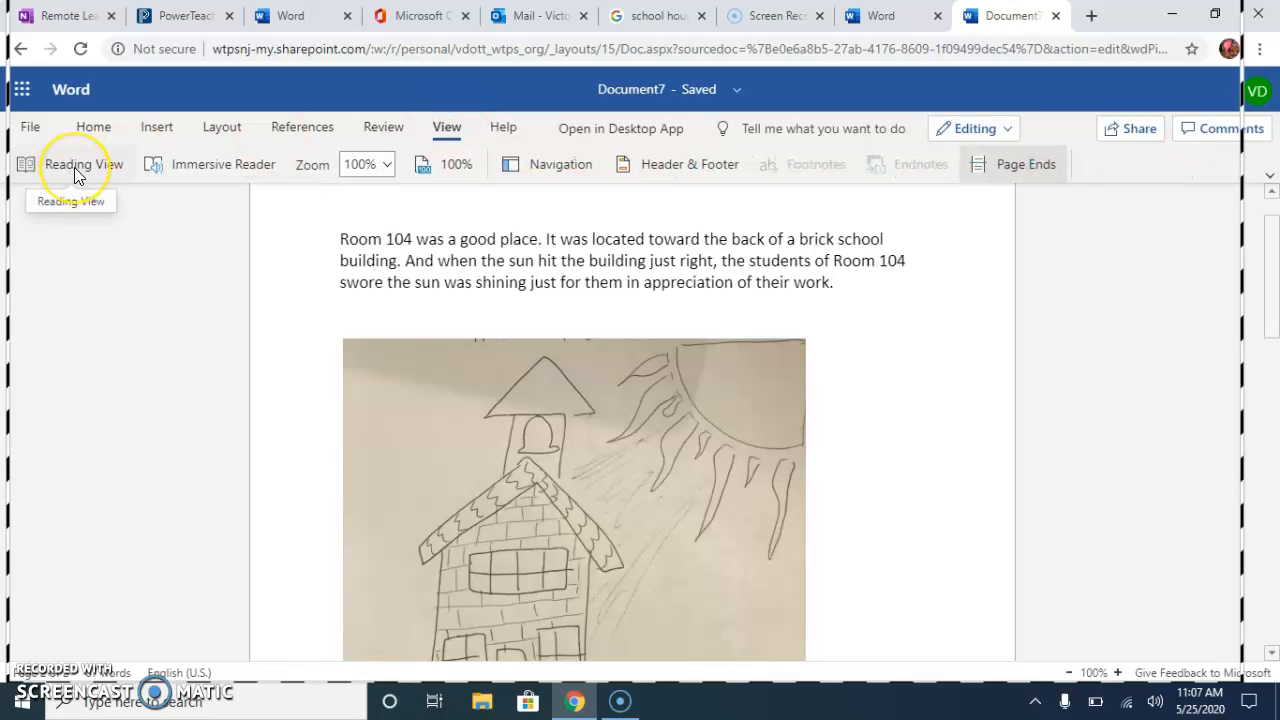
pyautogui.click(633, 655)
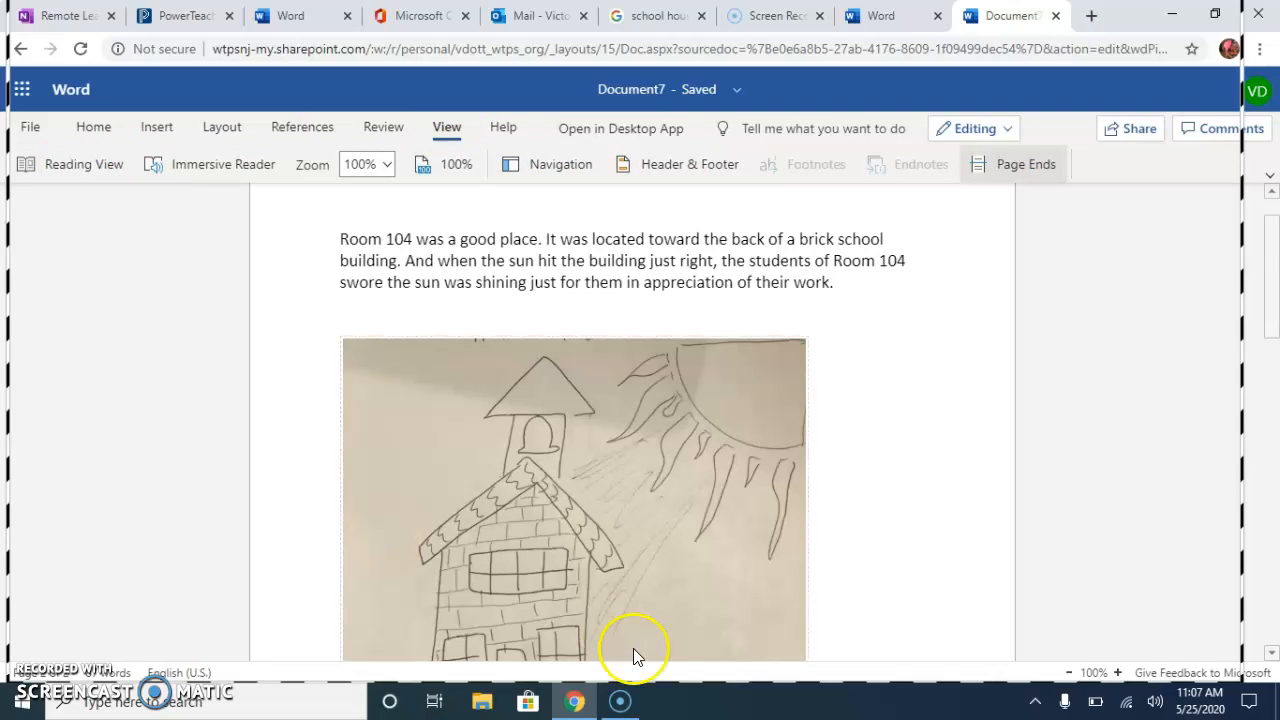
pyautogui.scroll(-3, 674, 451)
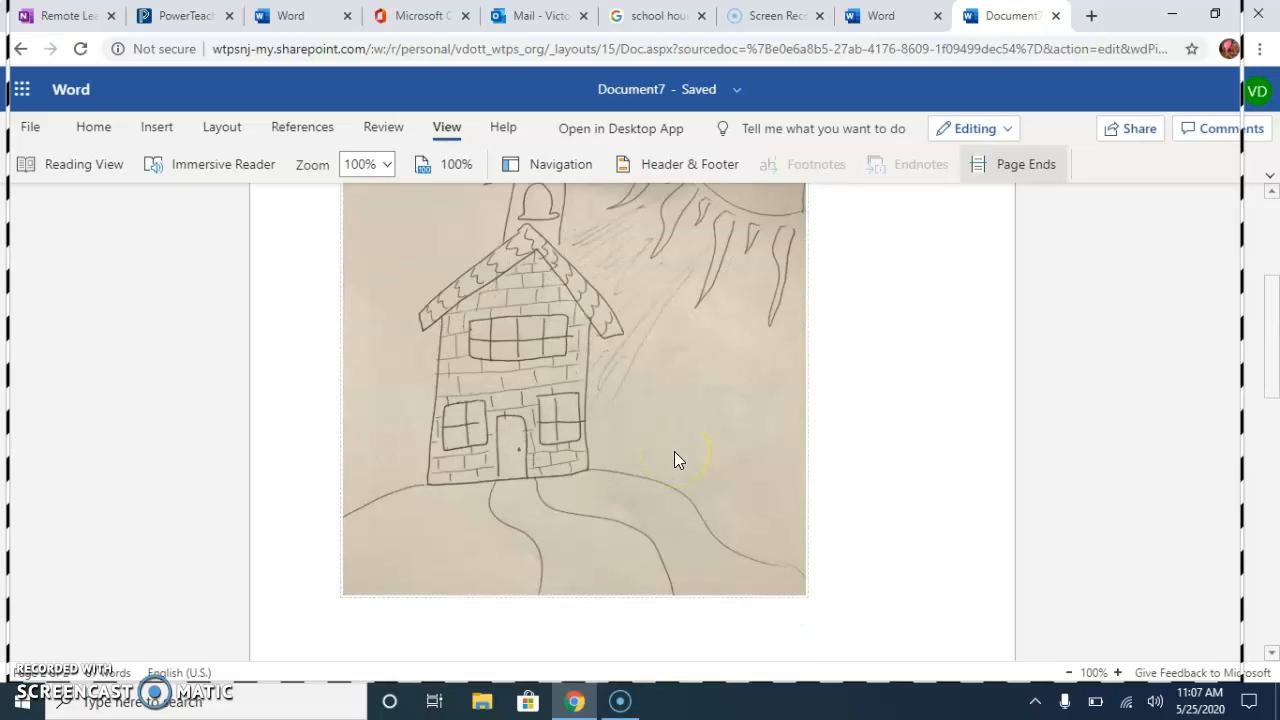
pyautogui.scroll(3, 674, 451)
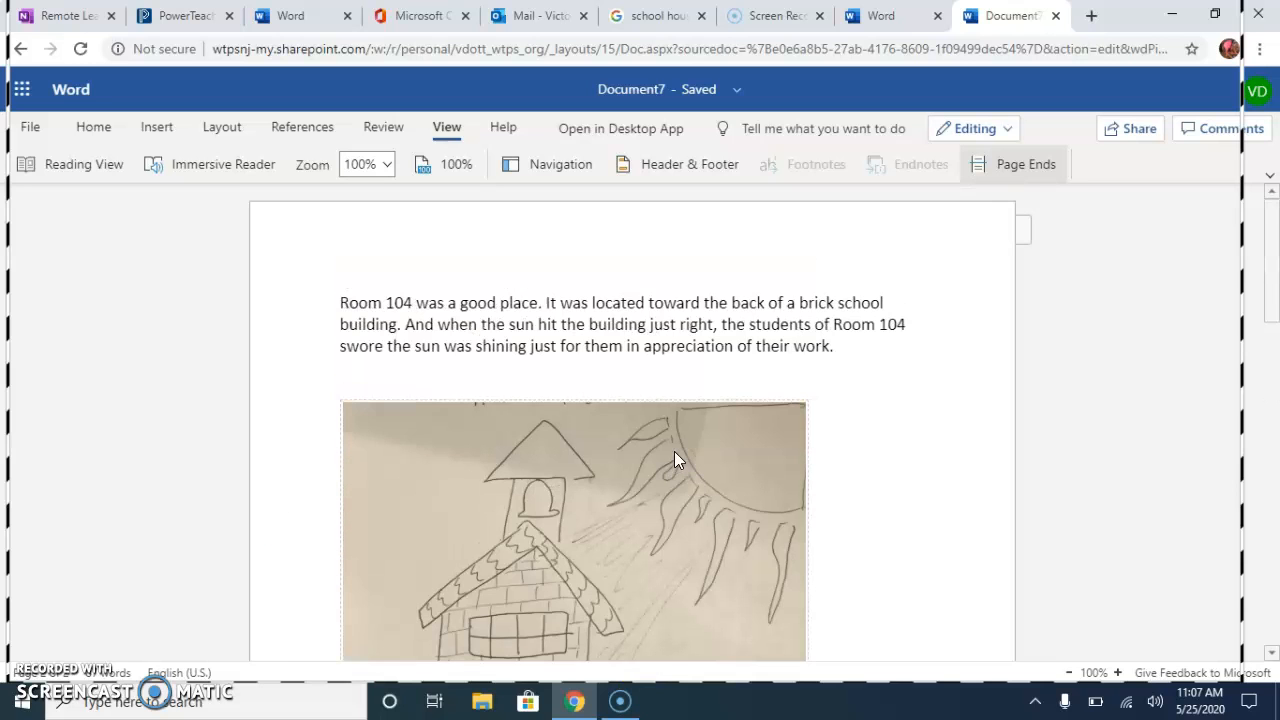